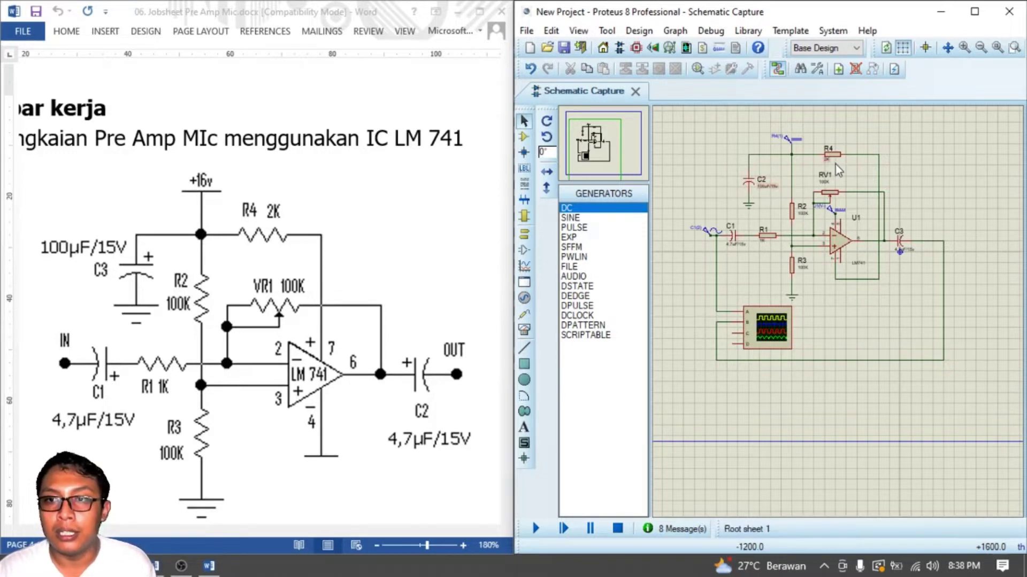
# Examine the schematic's resistors, capacitors, potentiometer and LM741 op-amp against the pre-amp mic circuit in the jobsheet.
pyautogui.scroll(1, 840, 166)
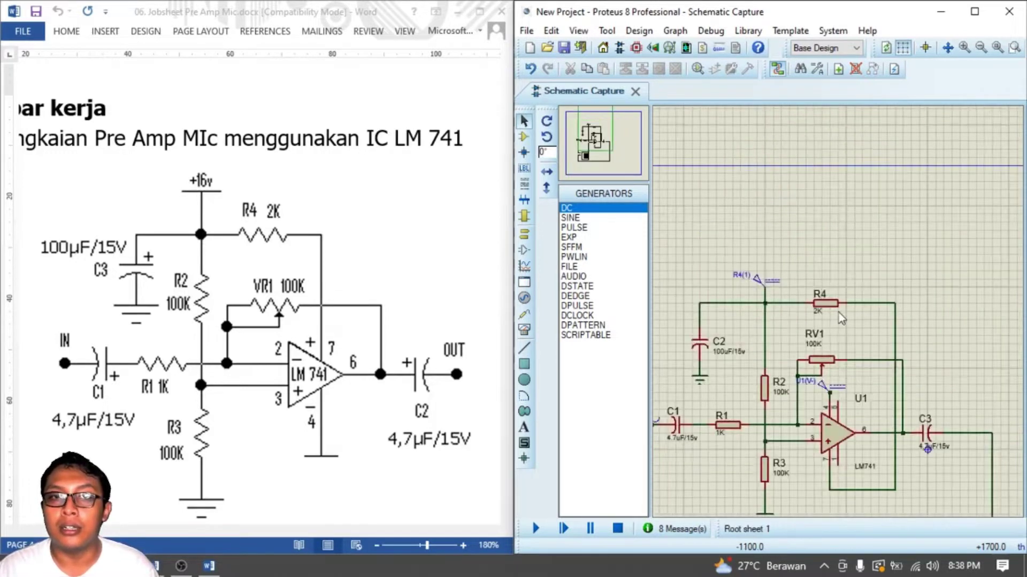
pyautogui.scroll(-1, 824, 359)
pyautogui.scroll(2, 841, 338)
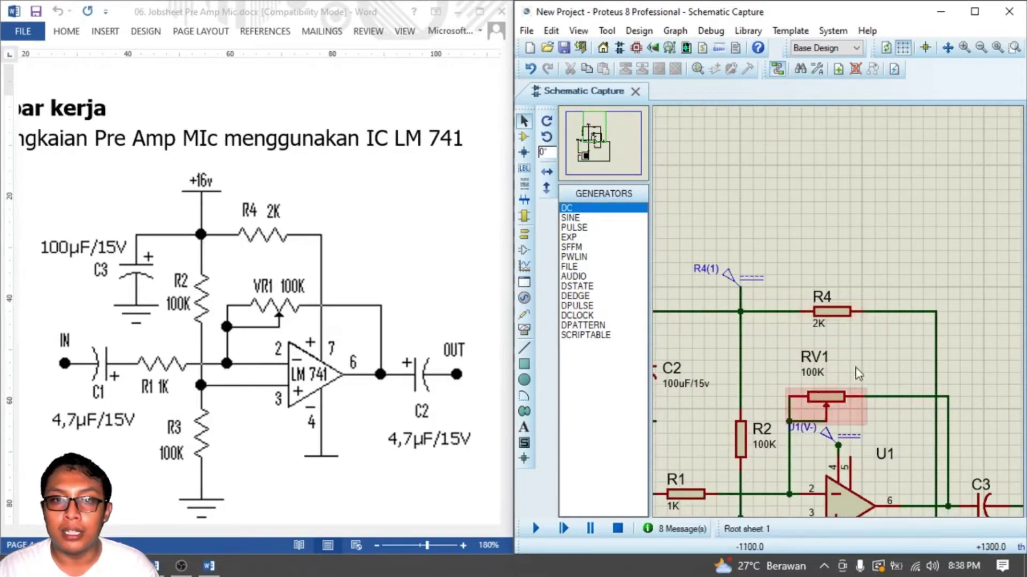
pyautogui.moveTo(866, 363); pyautogui.dragTo(984, 181)
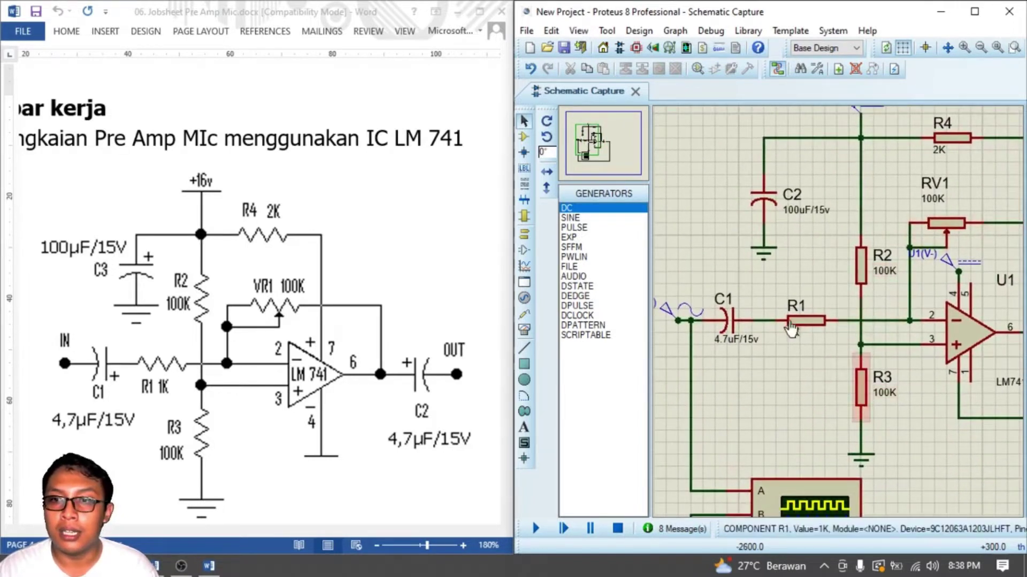
pyautogui.moveTo(743, 385); pyautogui.dragTo(843, 313)
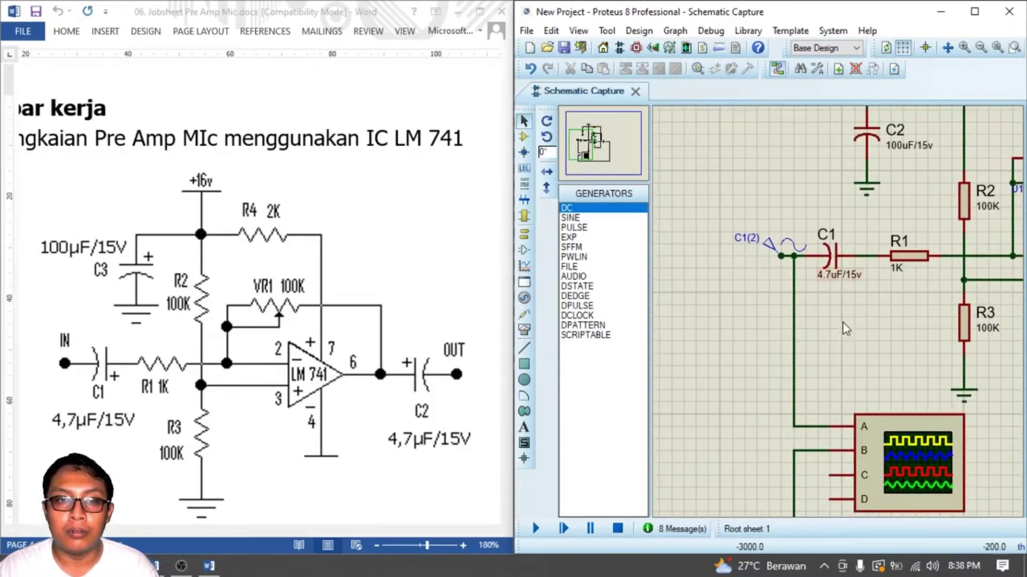
pyautogui.scroll(-5, 858, 338)
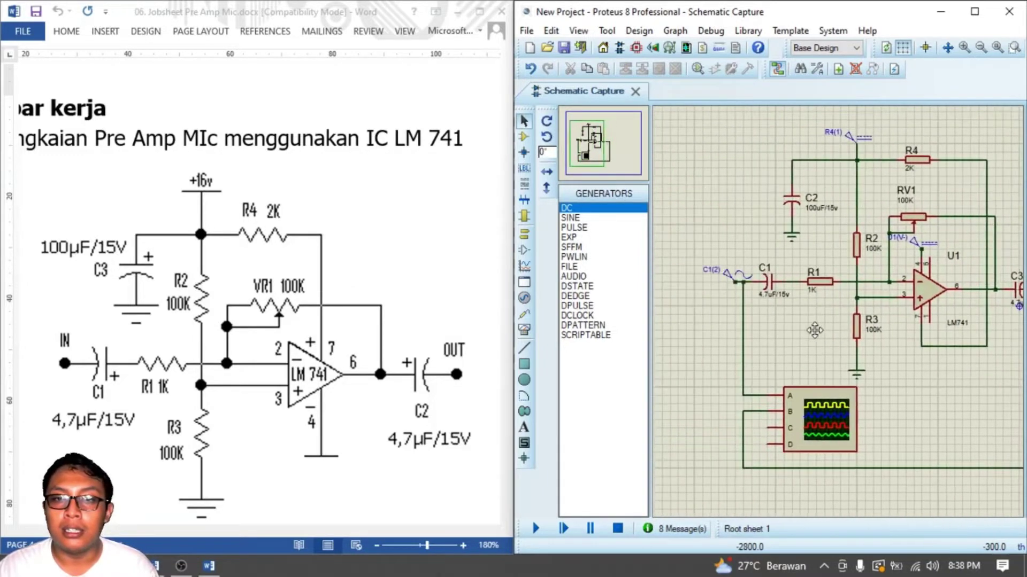
pyautogui.scroll(3, 944, 309)
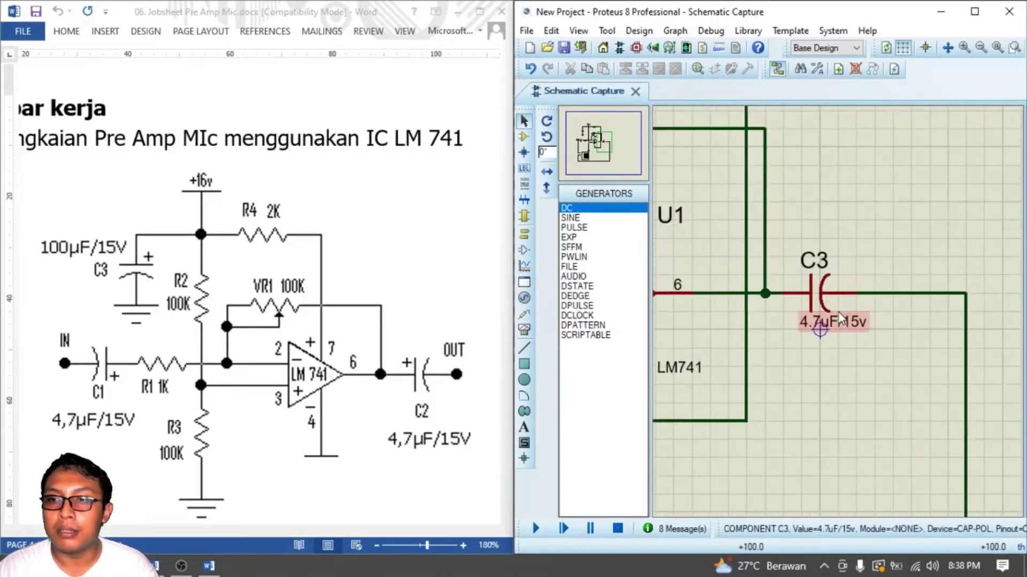
pyautogui.scroll(-1, 840, 320)
pyautogui.scroll(1, 840, 321)
pyautogui.scroll(-1, 839, 321)
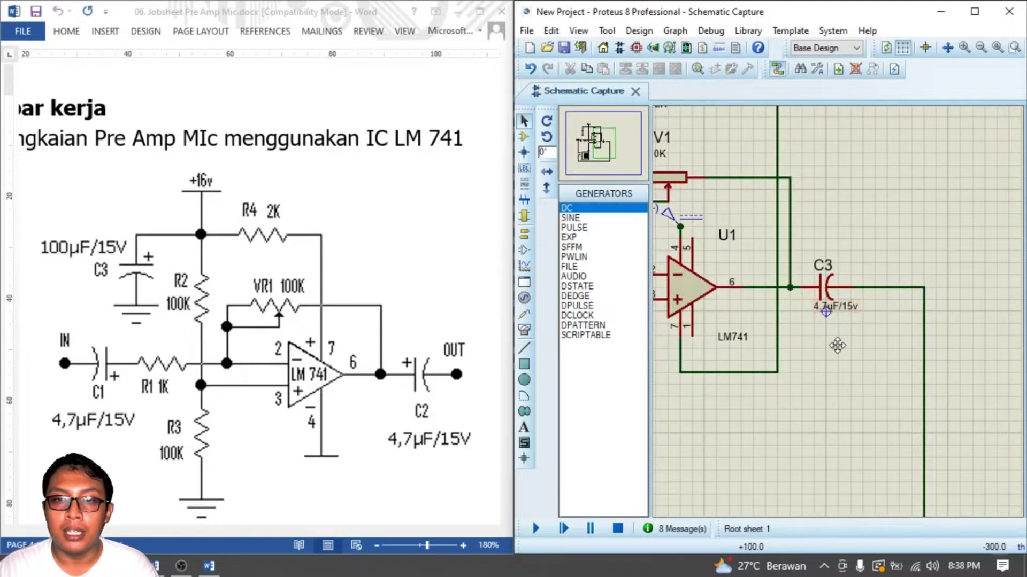
pyautogui.scroll(-2, 836, 348)
pyautogui.scroll(-1, 791, 334)
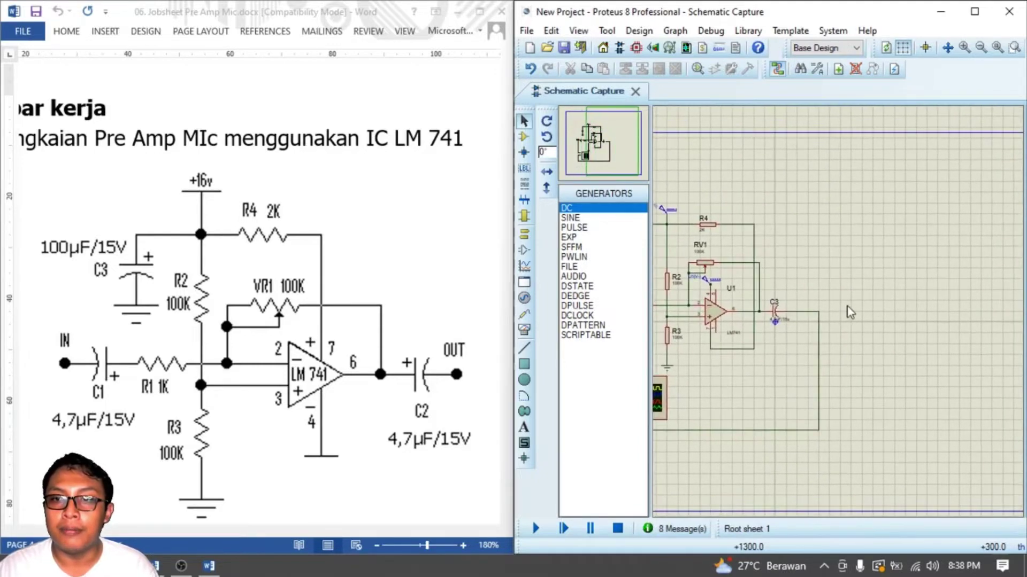
pyautogui.scroll(2, 855, 316)
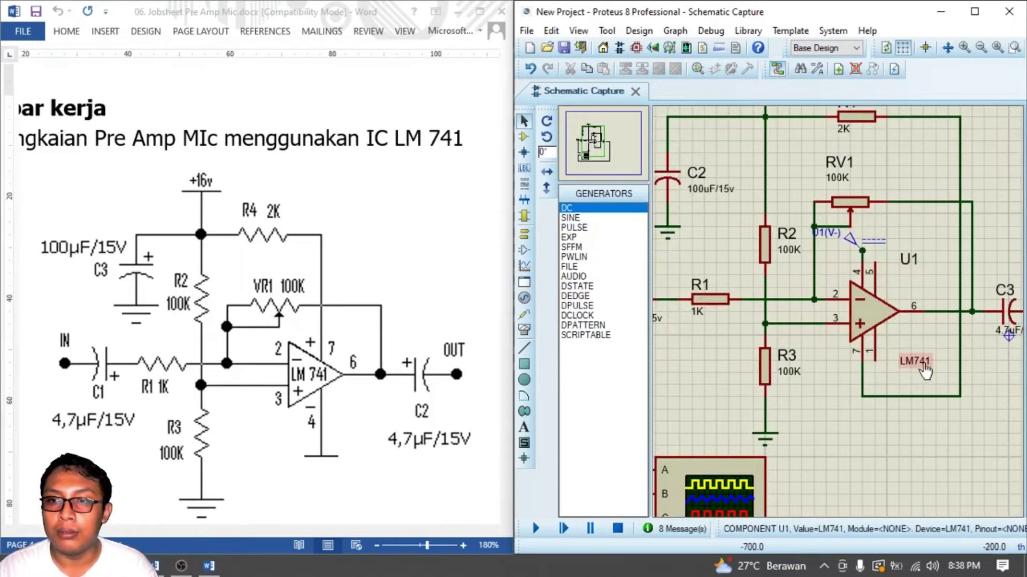
pyautogui.scroll(-4, 925, 371)
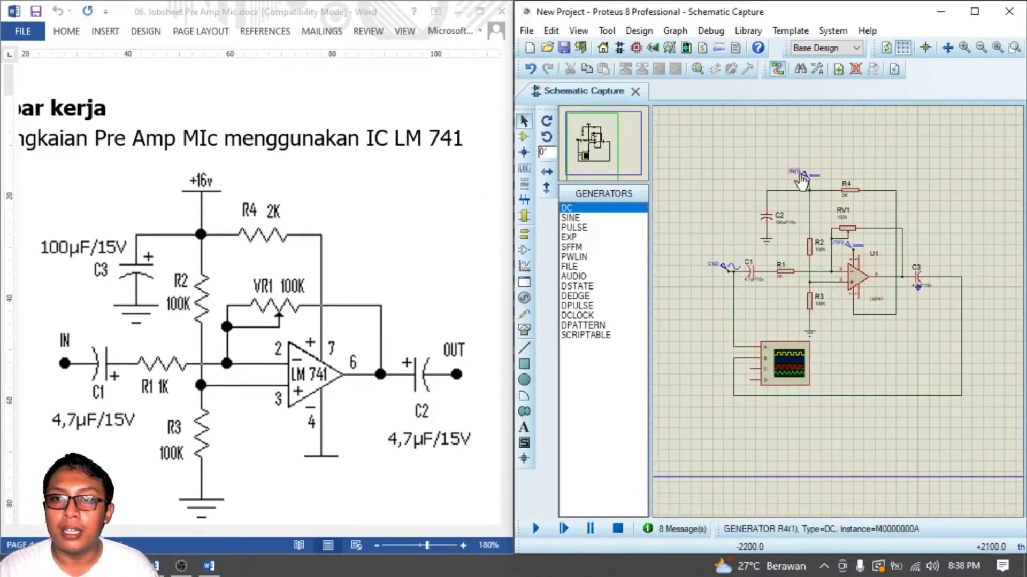
# Check the voltage setting of the DC generator that feeds R4 and accept its properties.
pyautogui.scroll(2, 802, 181)
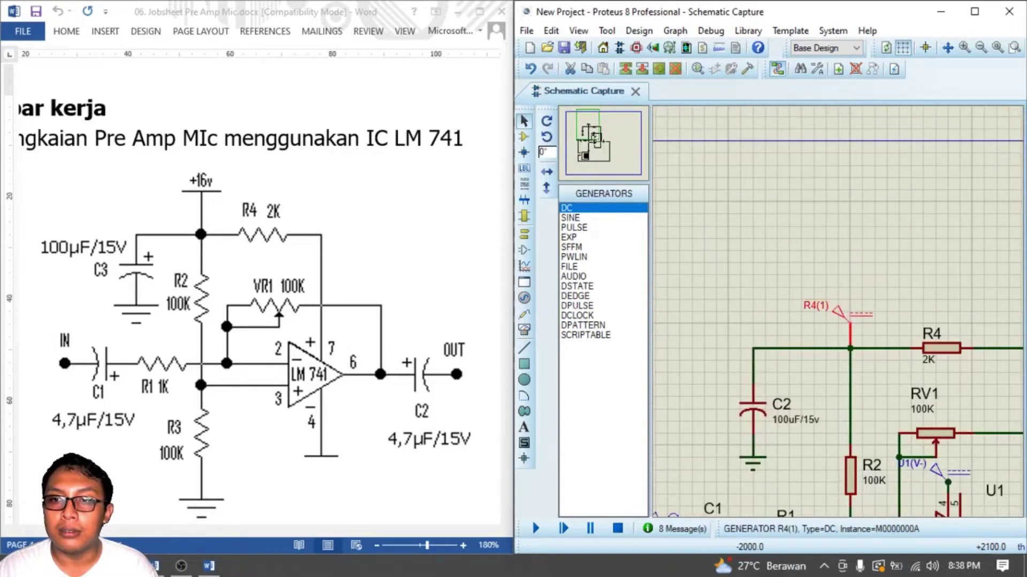
pyautogui.doubleClick(851, 319)
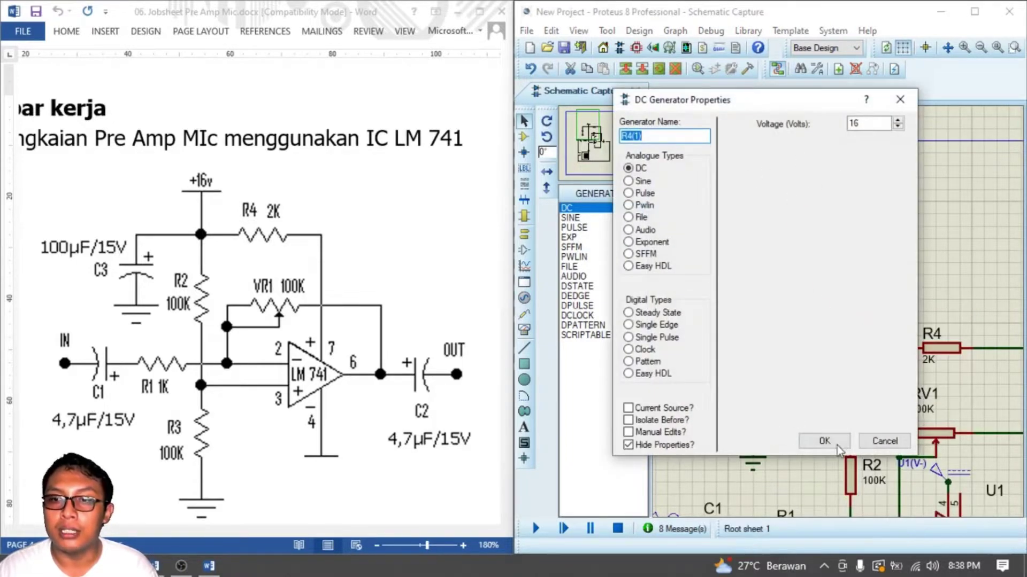
pyautogui.click(824, 441)
# Check the amplitude and frequency settings of the sine generator at the C1 input and accept its properties.
pyautogui.scroll(-3, 853, 364)
pyautogui.scroll(2, 852, 364)
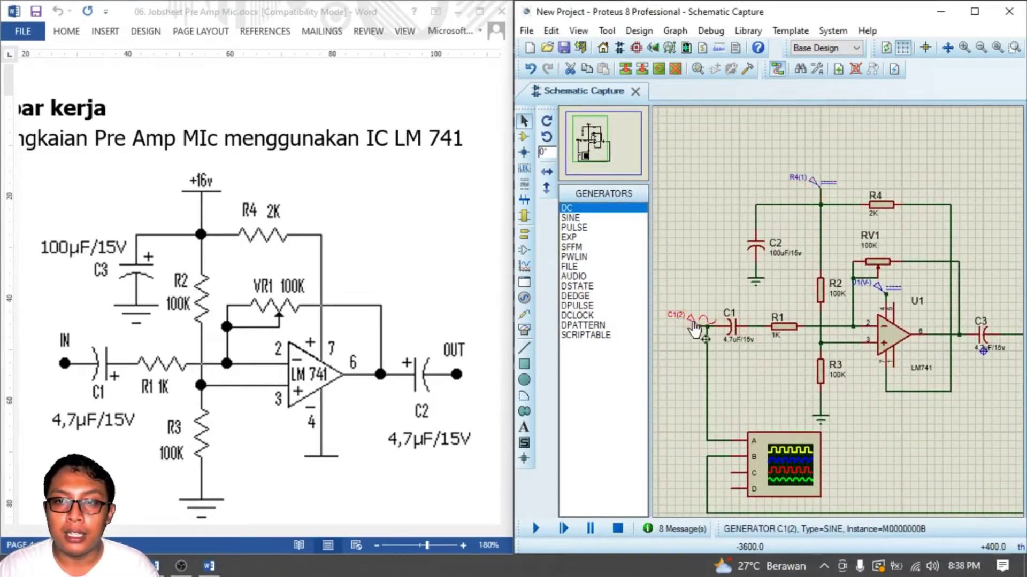
pyautogui.doubleClick(696, 324)
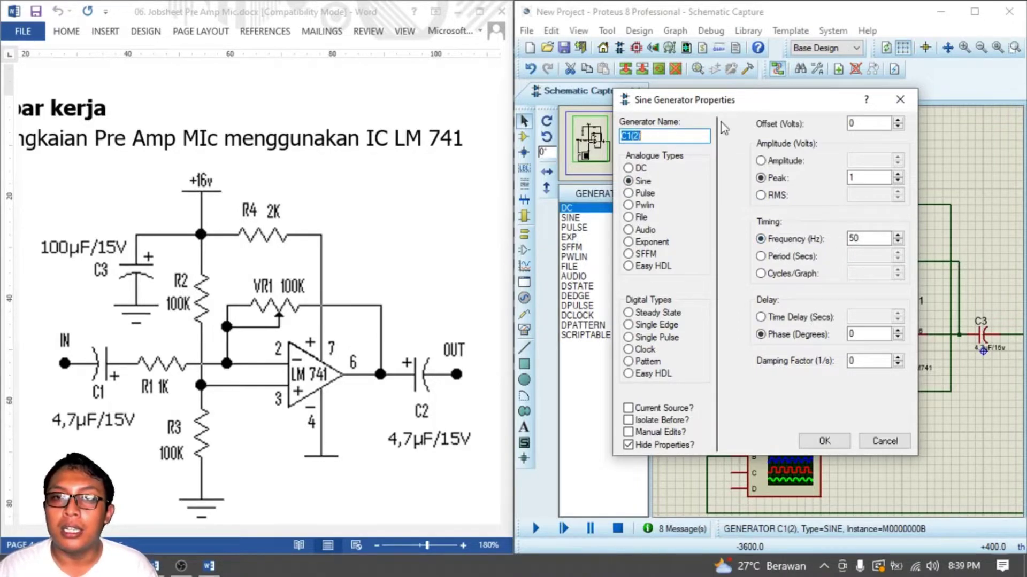
pyautogui.click(822, 443)
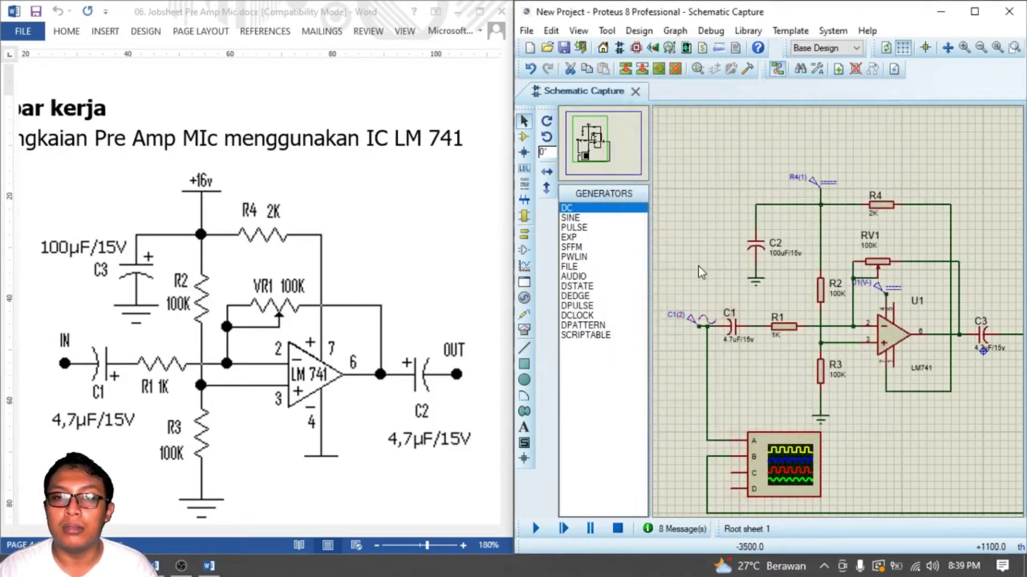
# Examine the oscilloscope wiring from channel A to the circuit input and from channel B to the output after C3.
pyautogui.scroll(-2, 708, 264)
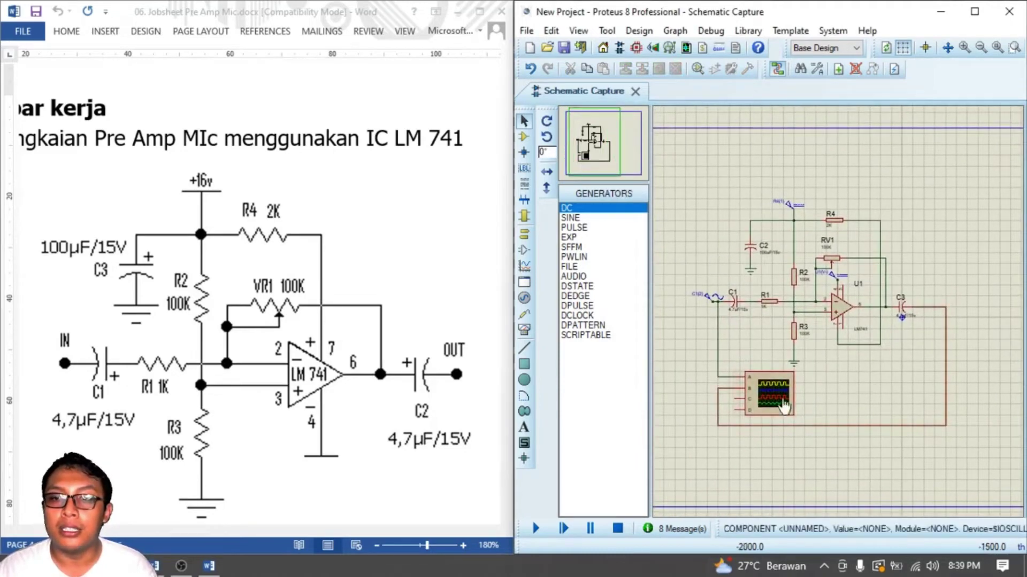
pyautogui.scroll(2, 773, 398)
pyautogui.scroll(1, 859, 274)
pyautogui.scroll(-2, 820, 307)
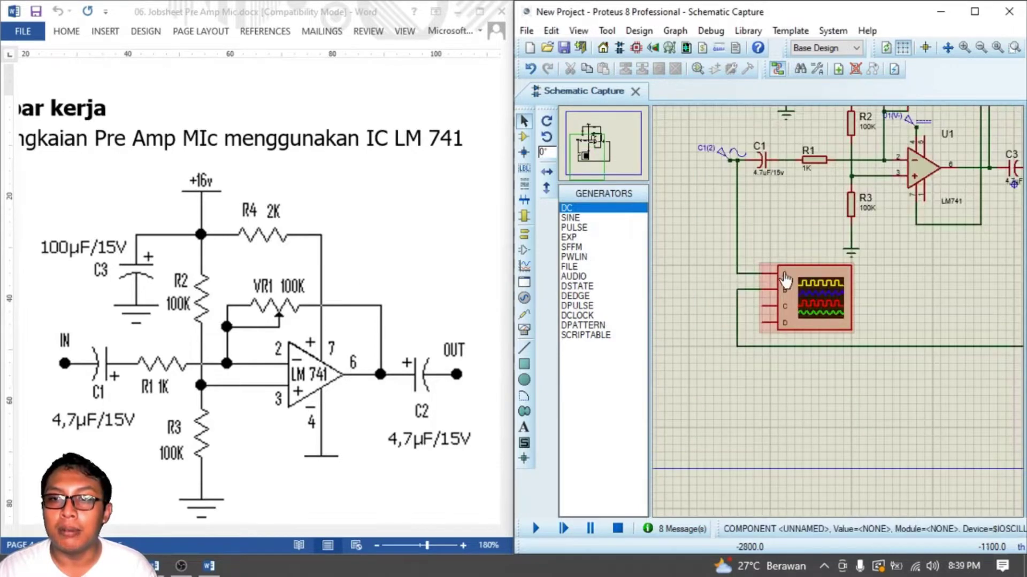
pyautogui.scroll(1, 822, 316)
pyautogui.scroll(-2, 861, 347)
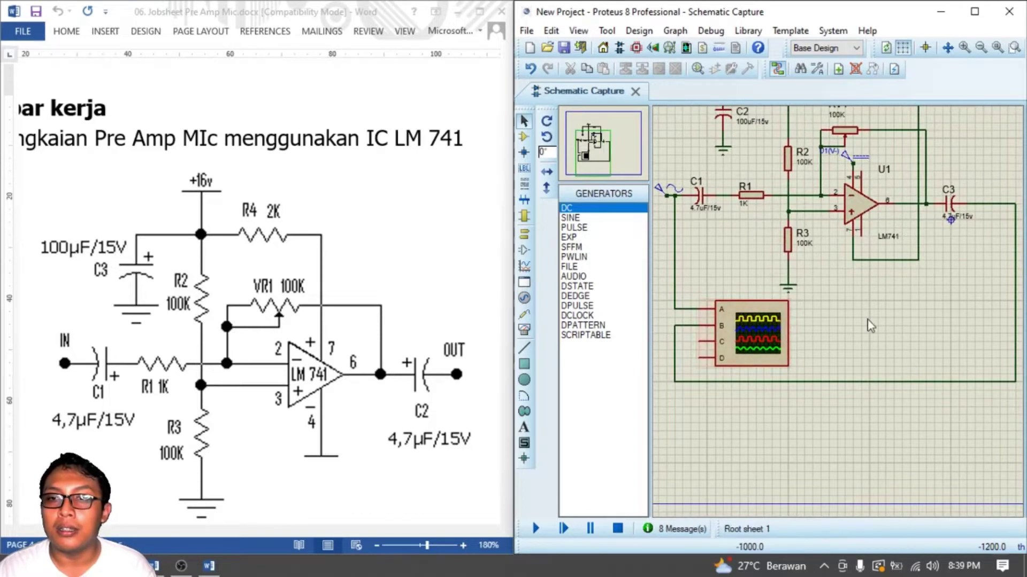
pyautogui.scroll(-2, 850, 320)
pyautogui.scroll(1, 830, 318)
pyautogui.scroll(-1, 839, 315)
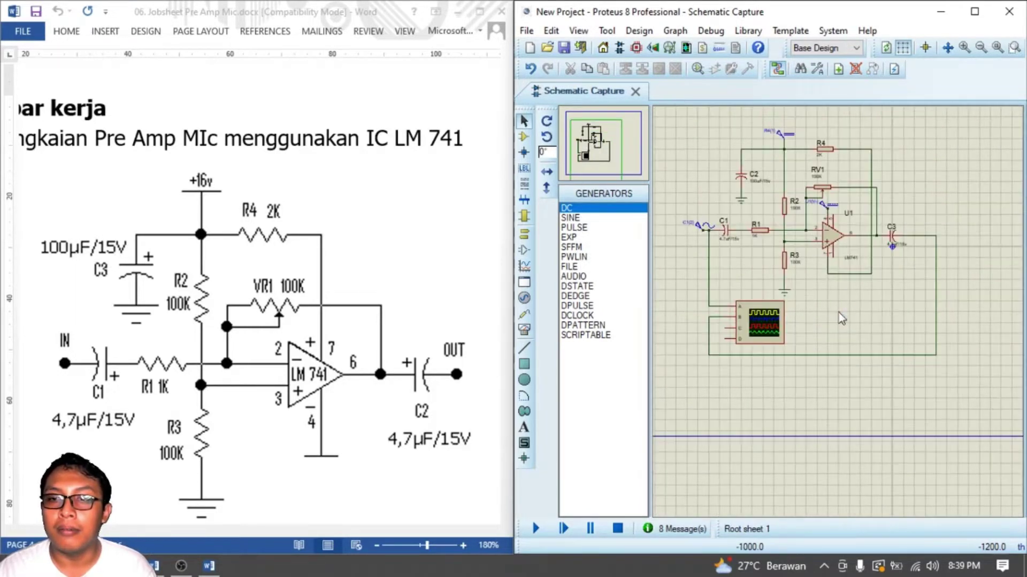
pyautogui.scroll(2, 853, 309)
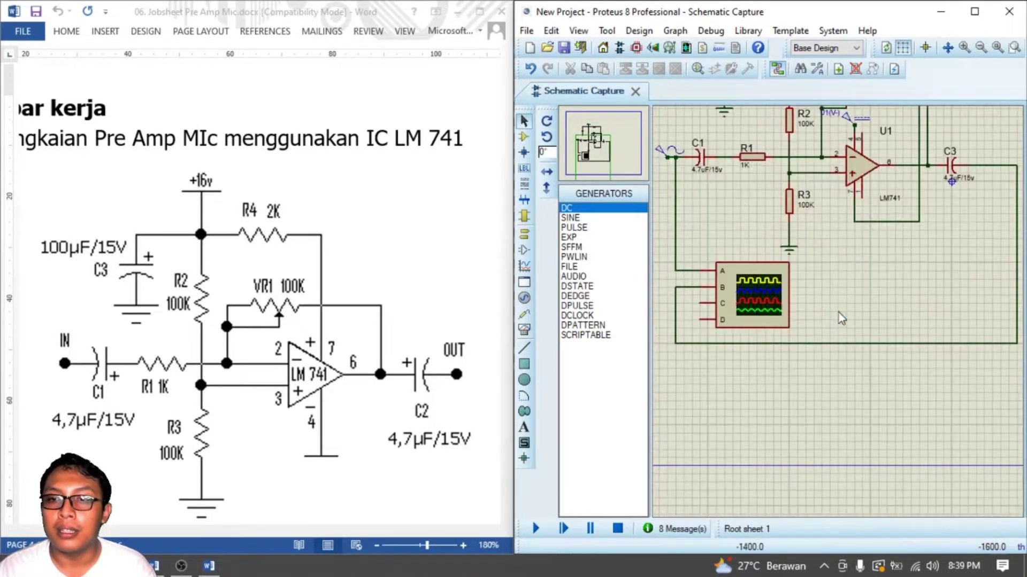
pyautogui.scroll(-1, 852, 304)
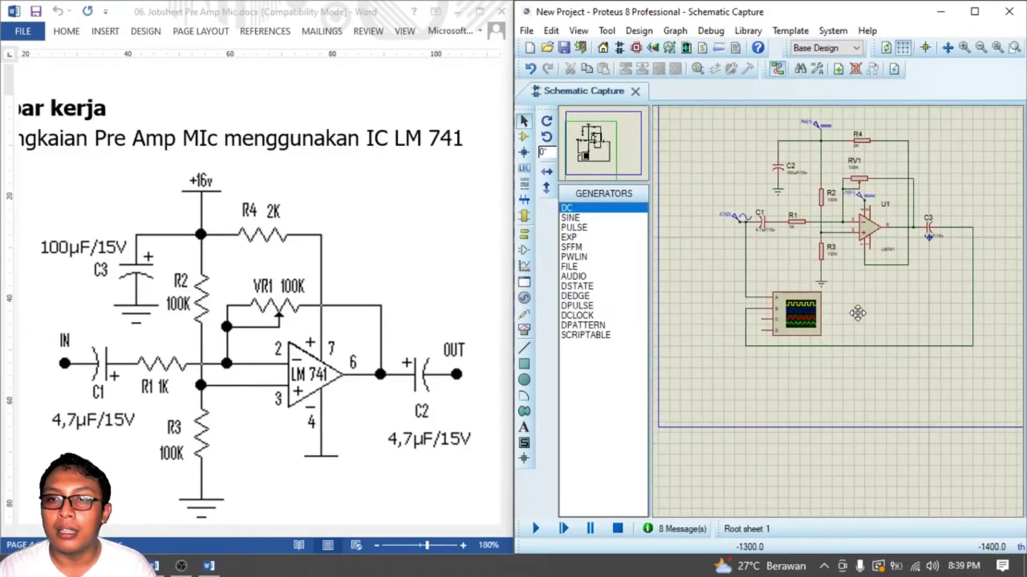
pyautogui.scroll(1, 838, 311)
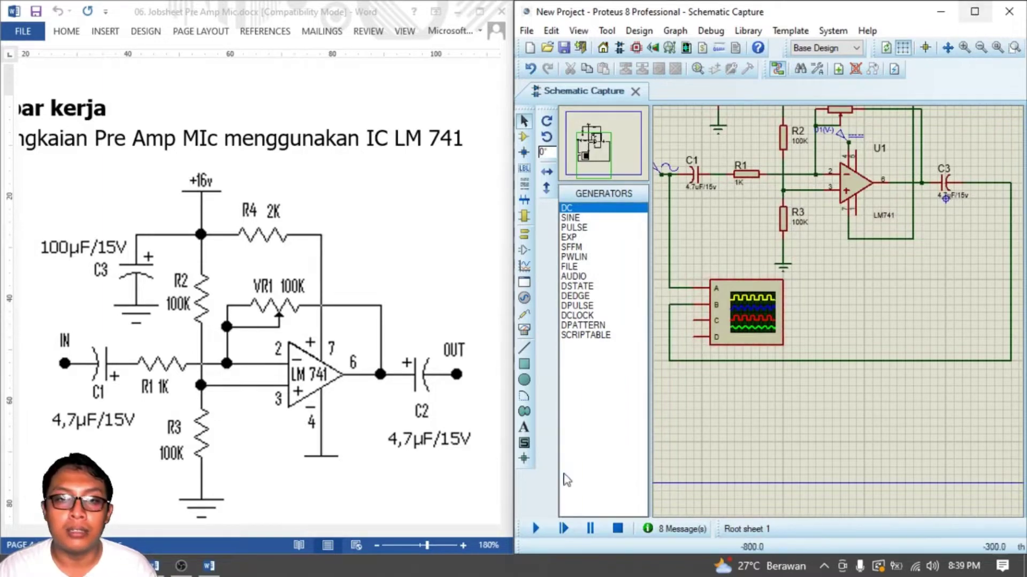
# Maximize the schematic window, bring the whole pre-amp circuit into view and run the simulation.
pyautogui.click(975, 10)
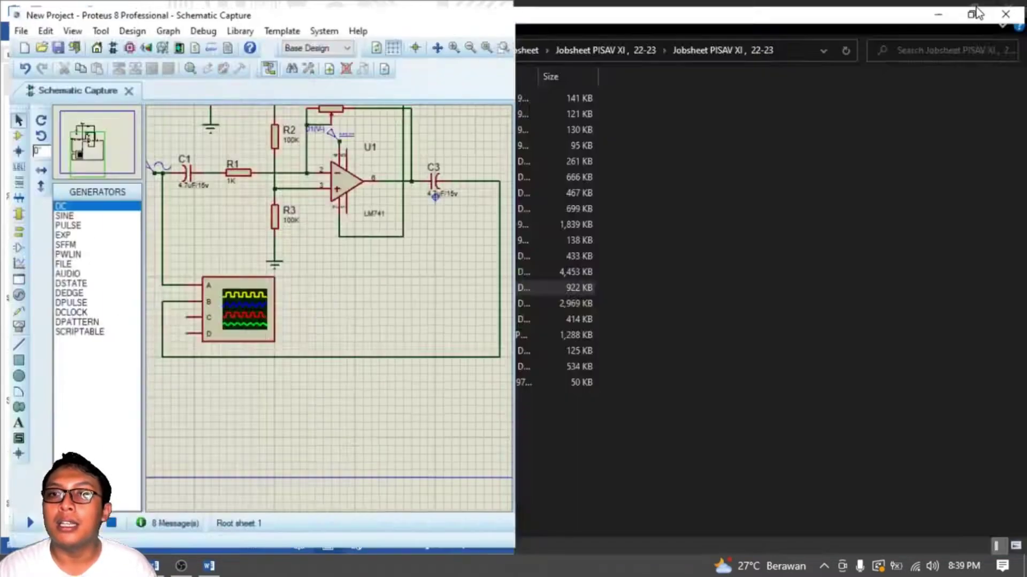
pyautogui.scroll(1, 415, 304)
pyautogui.scroll(-1, 581, 307)
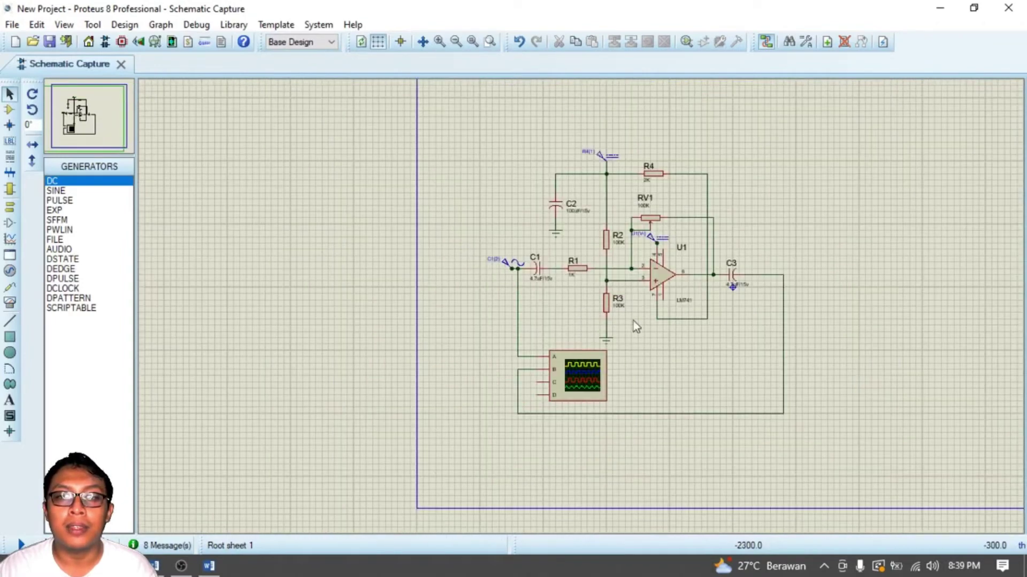
pyautogui.middleClick(681, 325)
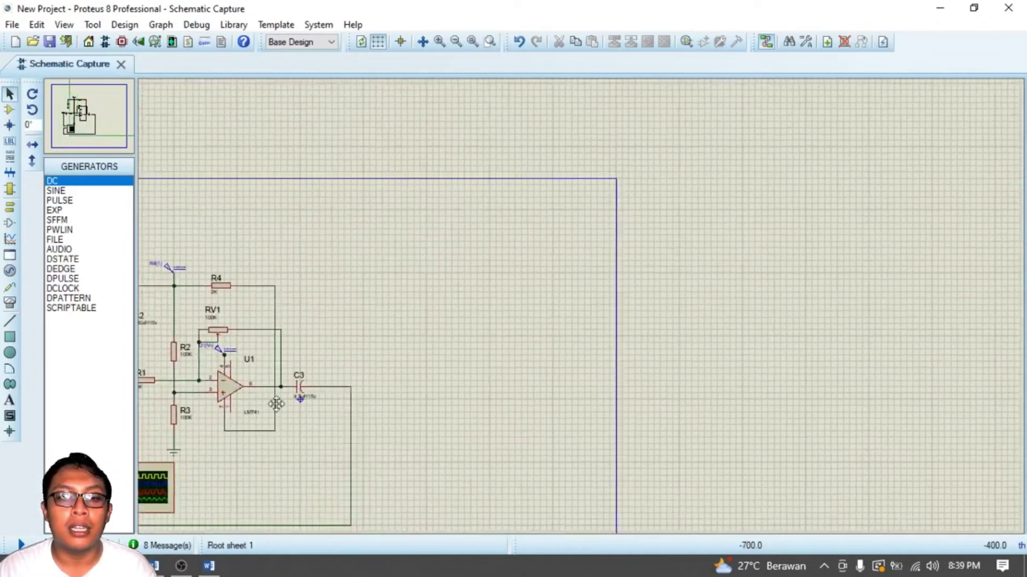
pyautogui.click(348, 267)
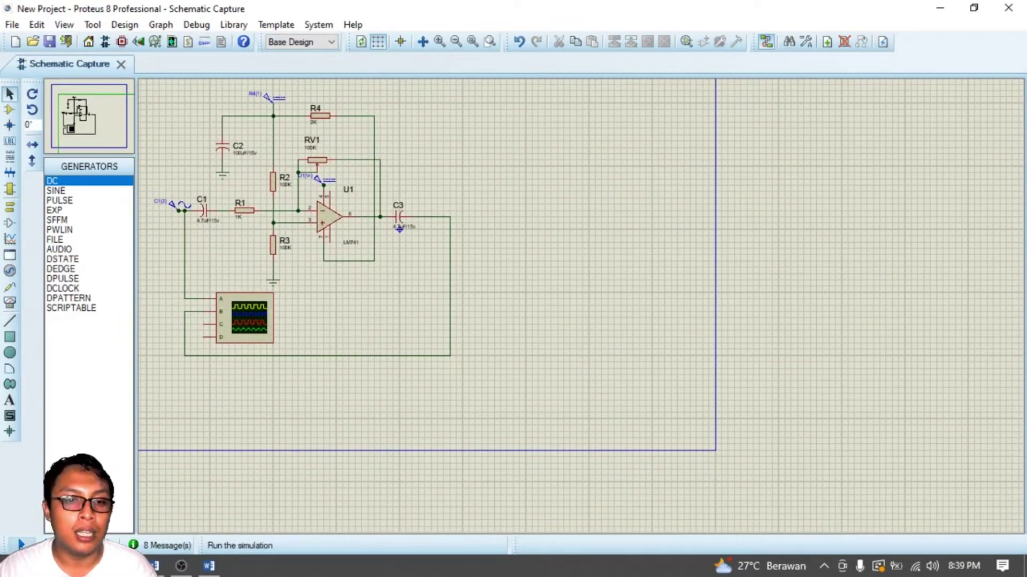
pyautogui.click(21, 545)
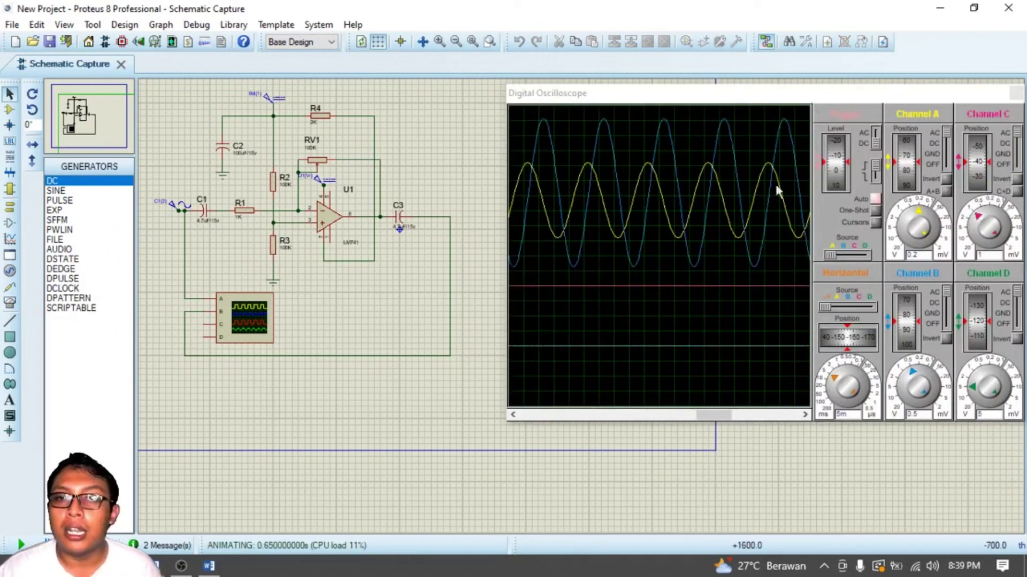
# Set the vertical positions of oscilloscope channels A and B to about 70 and the channel B scale to 1 V.
pyautogui.moveTo(600, 100); pyautogui.dragTo(559, 93)
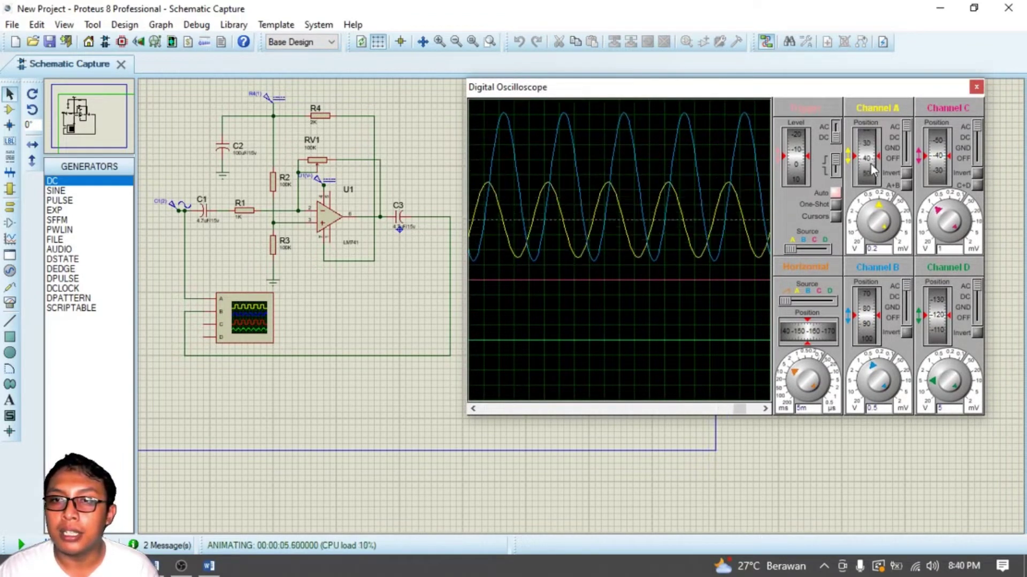
pyautogui.moveTo(871, 165)
pyautogui.mouseDown()
pyautogui.moveTo(869, 150)
pyautogui.moveTo(872, 195)
pyautogui.mouseUp()
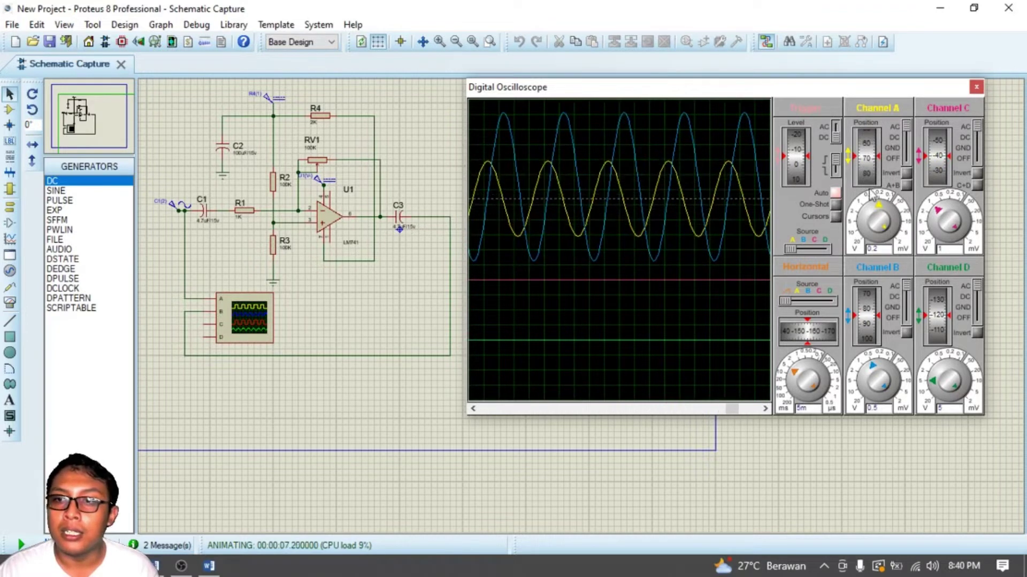
pyautogui.scroll(-5, 869, 322)
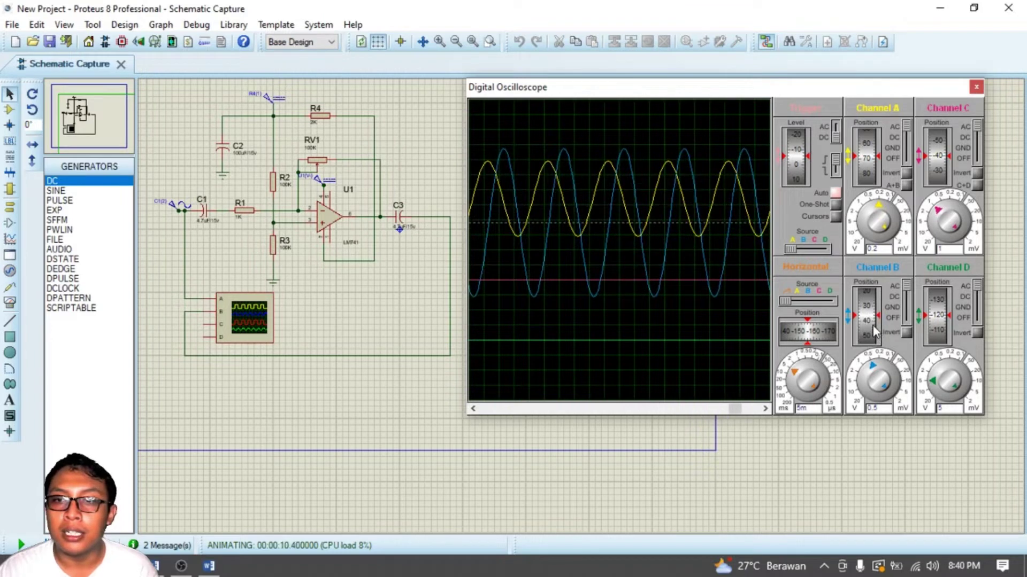
pyautogui.scroll(4, 873, 319)
pyautogui.scroll(2, 874, 319)
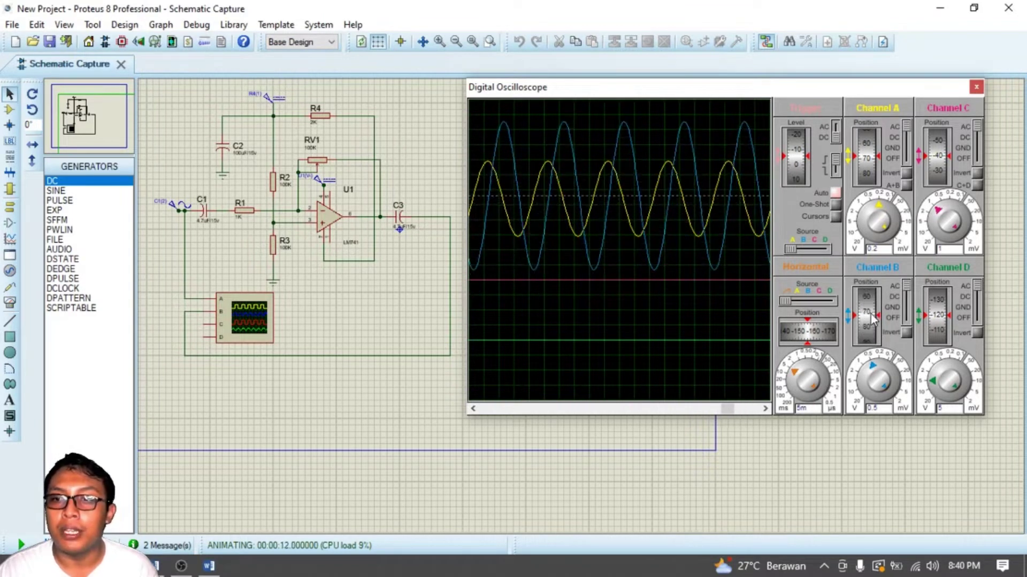
pyautogui.moveTo(880, 364); pyautogui.dragTo(869, 377)
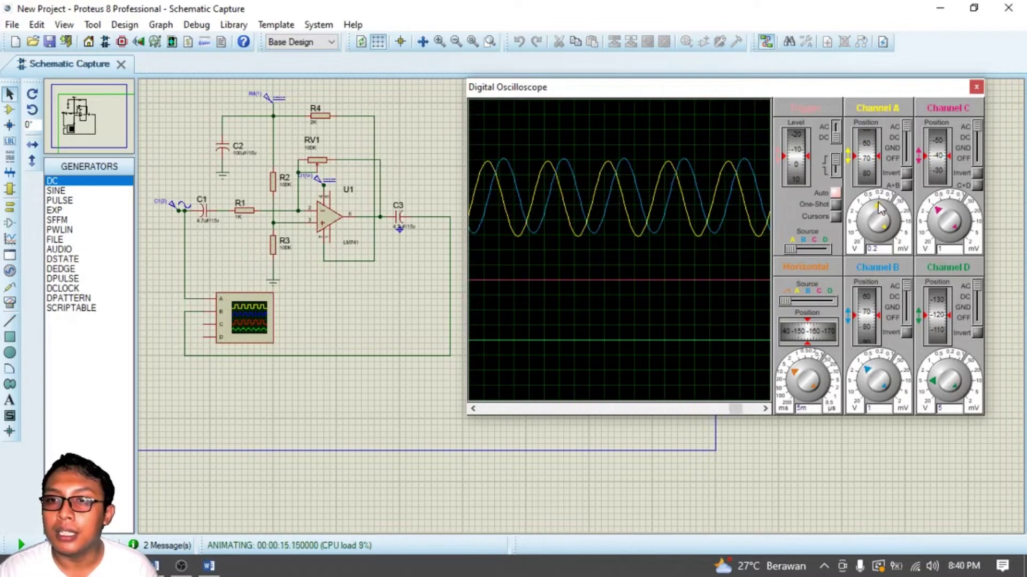
# Compare the input and output traces with the channel A scale at 1 V, and return channel A to 0.2 V.
pyautogui.moveTo(881, 206); pyautogui.dragTo(867, 211)
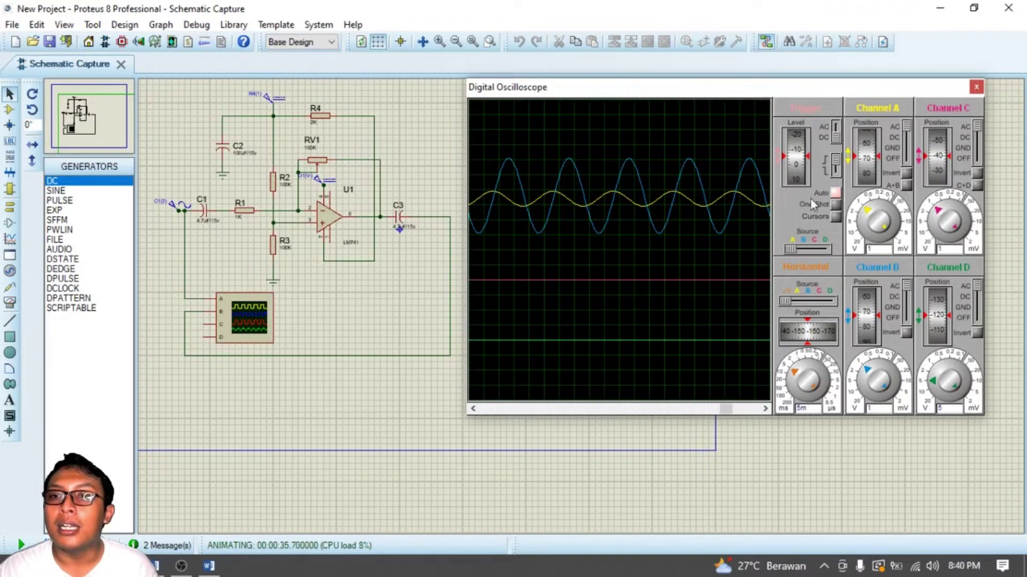
pyautogui.click(874, 211)
pyautogui.click(877, 212)
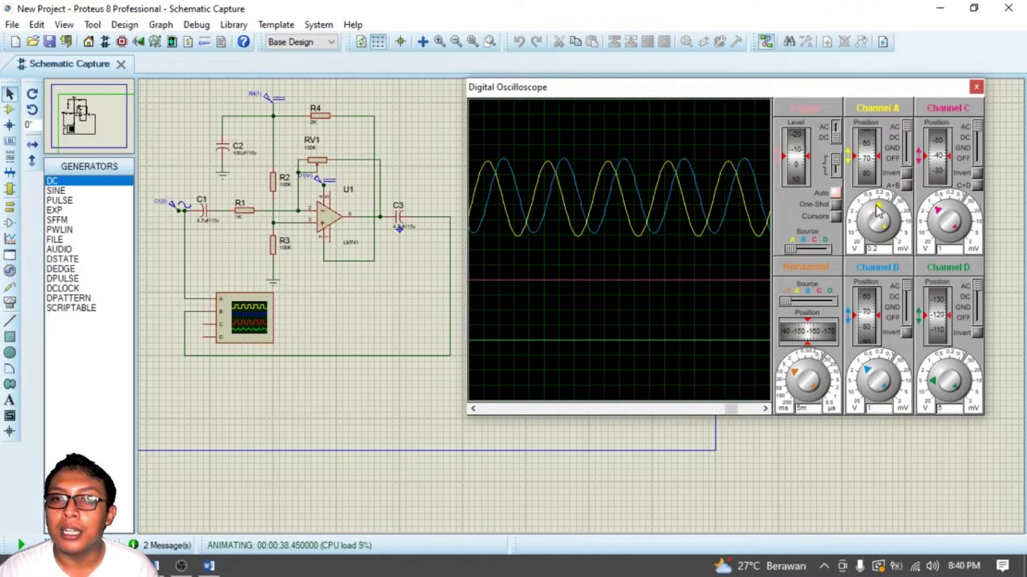
pyautogui.click(877, 212)
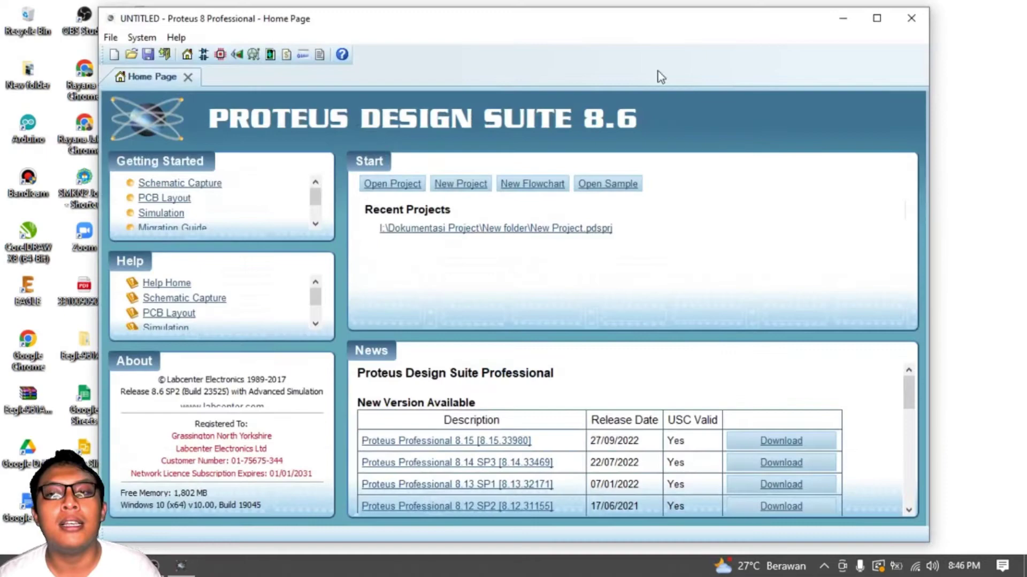
# Start a new project named SimulasiA.pdsprj and set the Desktop as its save folder.
pyautogui.click(877, 18)
pyautogui.click(12, 25)
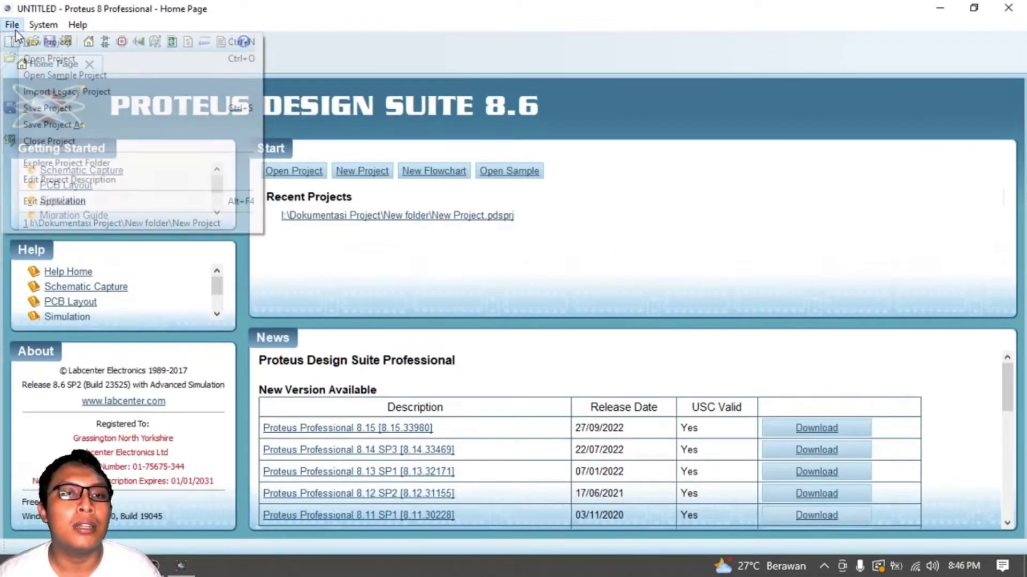
pyautogui.click(24, 40)
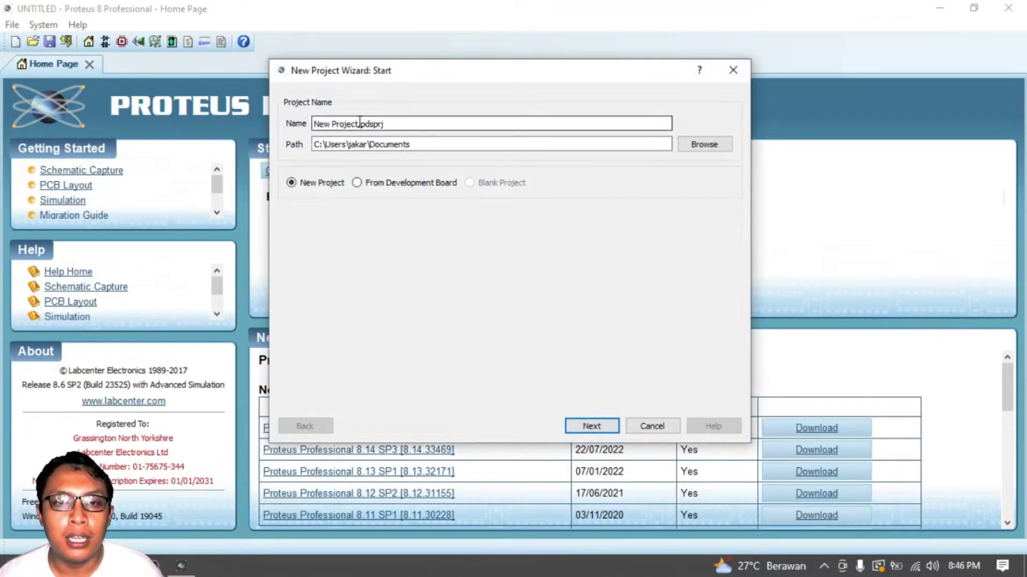
pyautogui.moveTo(359, 122); pyautogui.dragTo(300, 125)
pyautogui.write('SI')
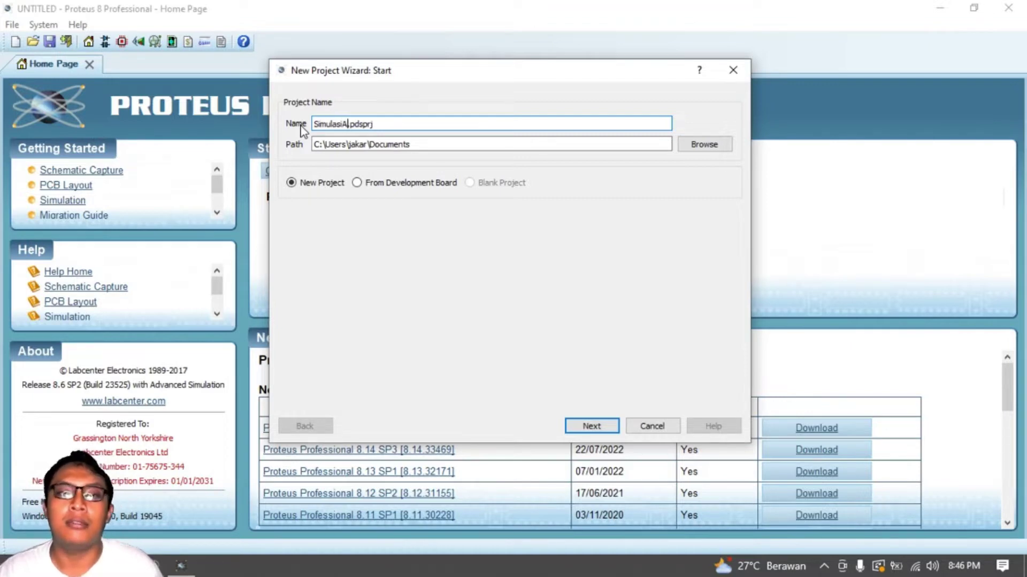
pyautogui.click(699, 150)
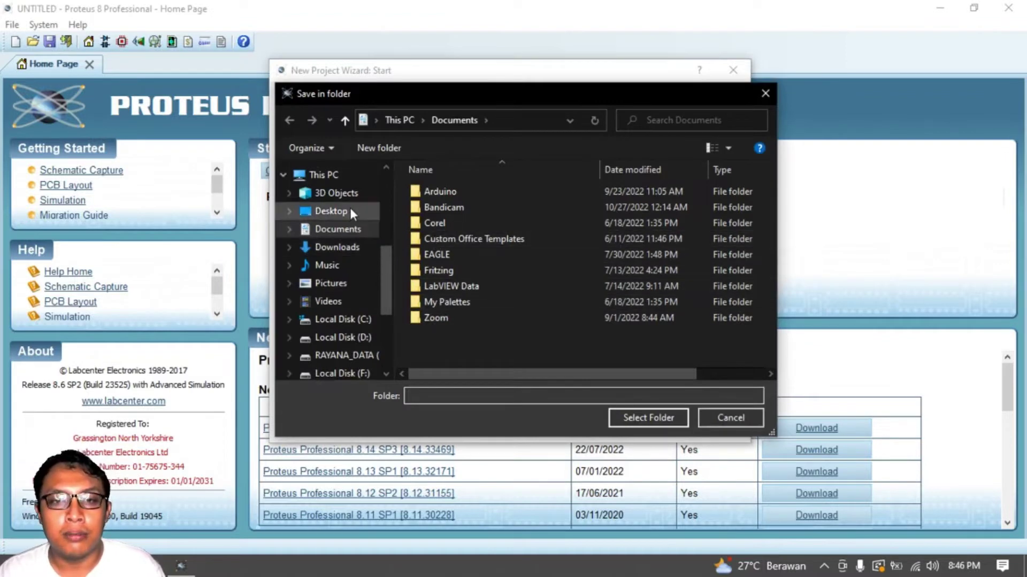
pyautogui.click(332, 211)
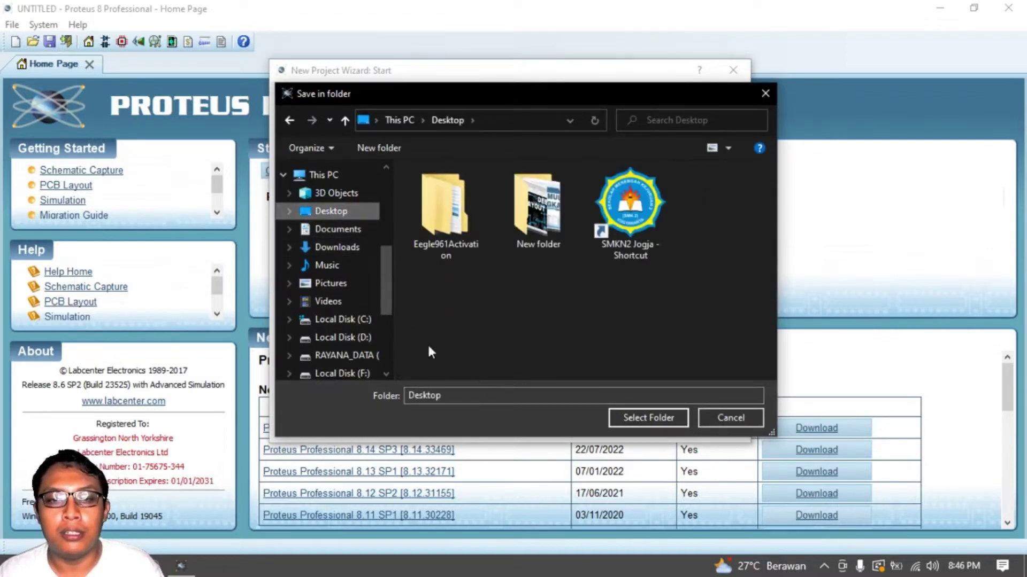
pyautogui.click(643, 419)
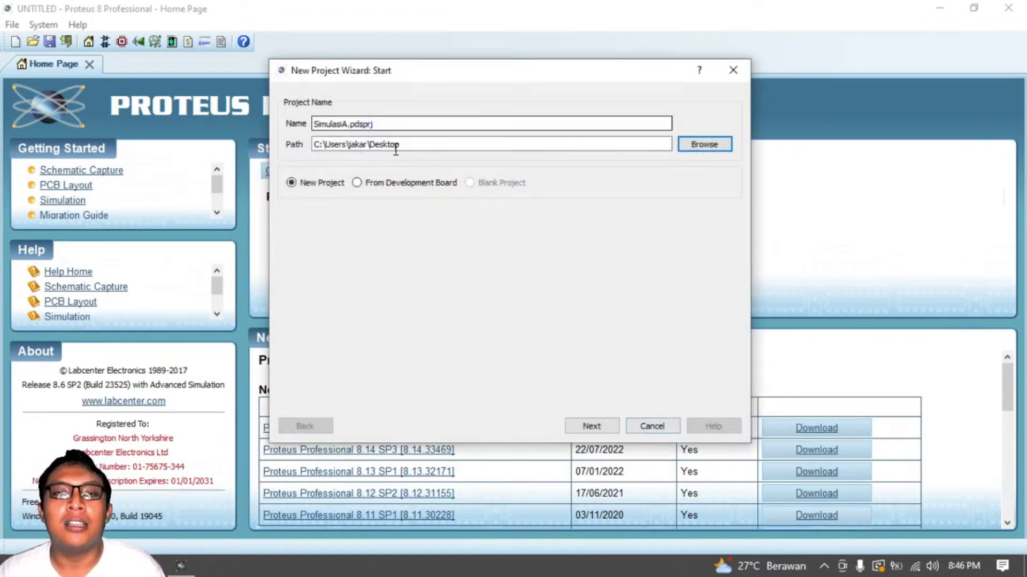
# Create the project with the Landscape A4 schematic template, no PCB layout and no firmware project.
pyautogui.click(591, 426)
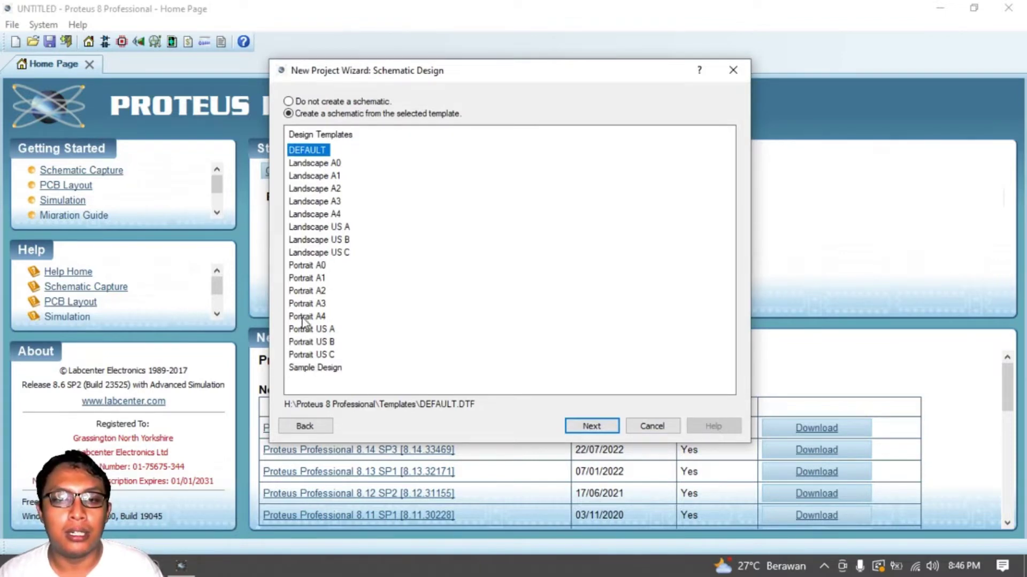
pyautogui.click(306, 216)
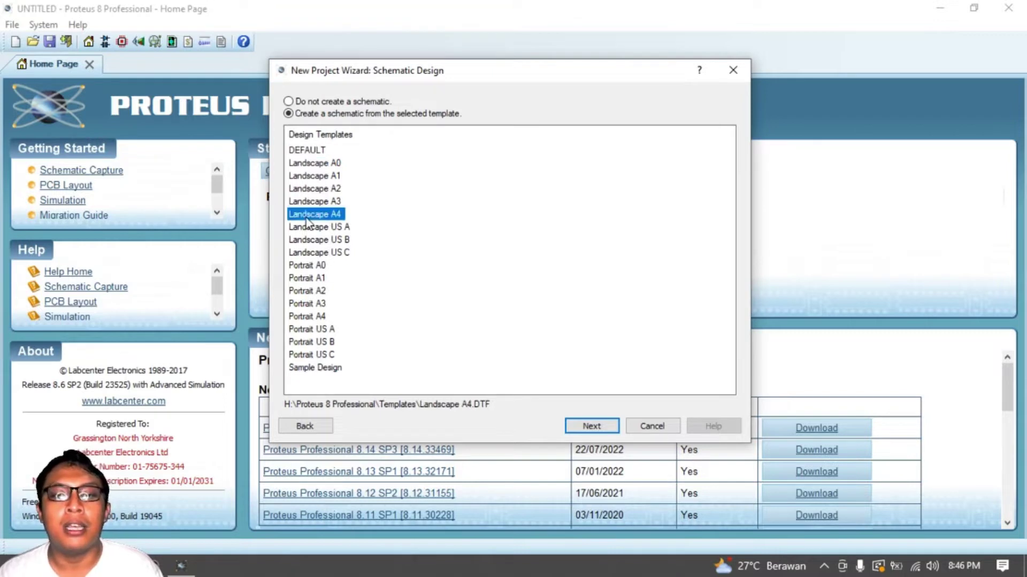
pyautogui.click(591, 426)
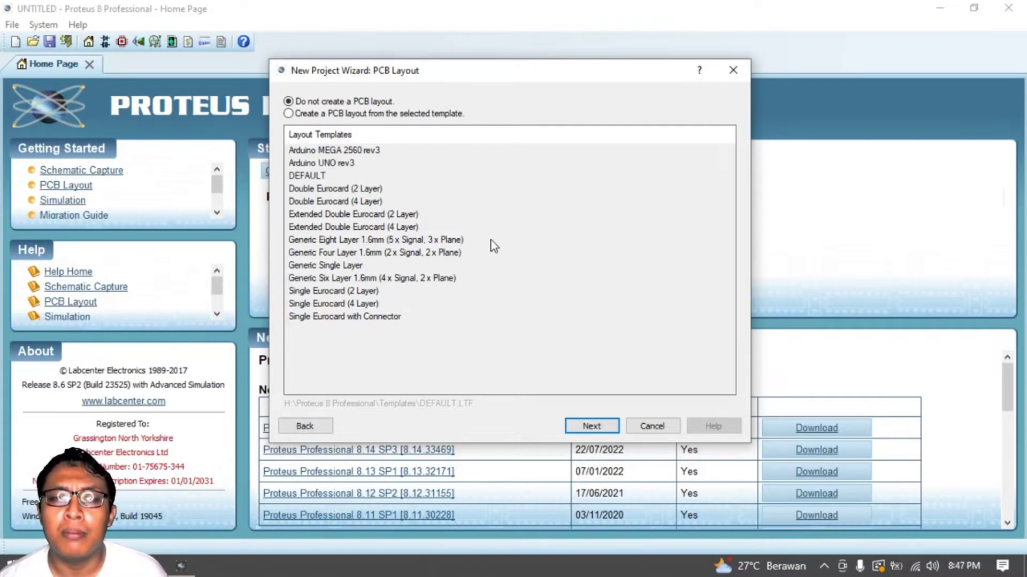
pyautogui.click(593, 427)
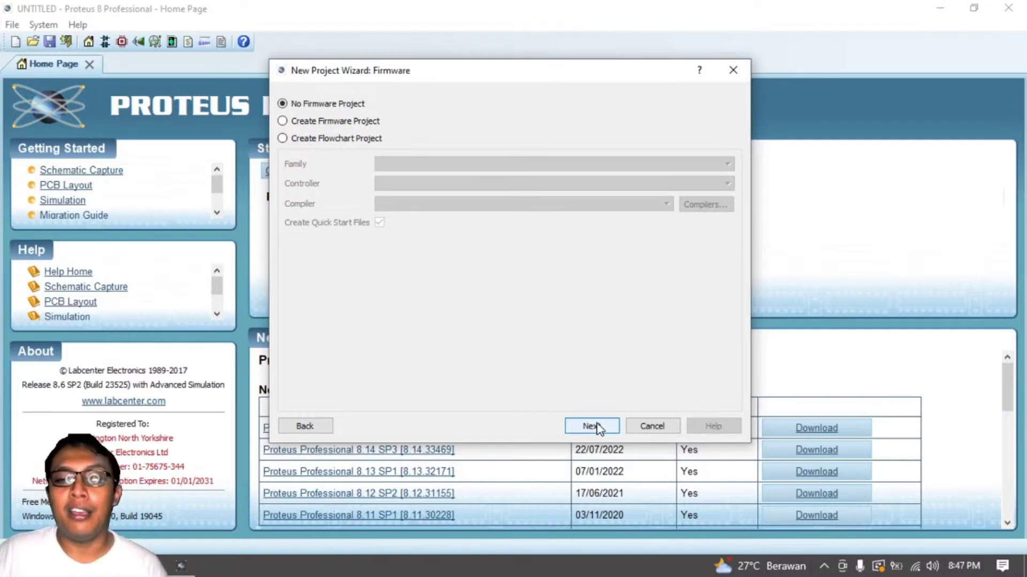
pyautogui.click(592, 426)
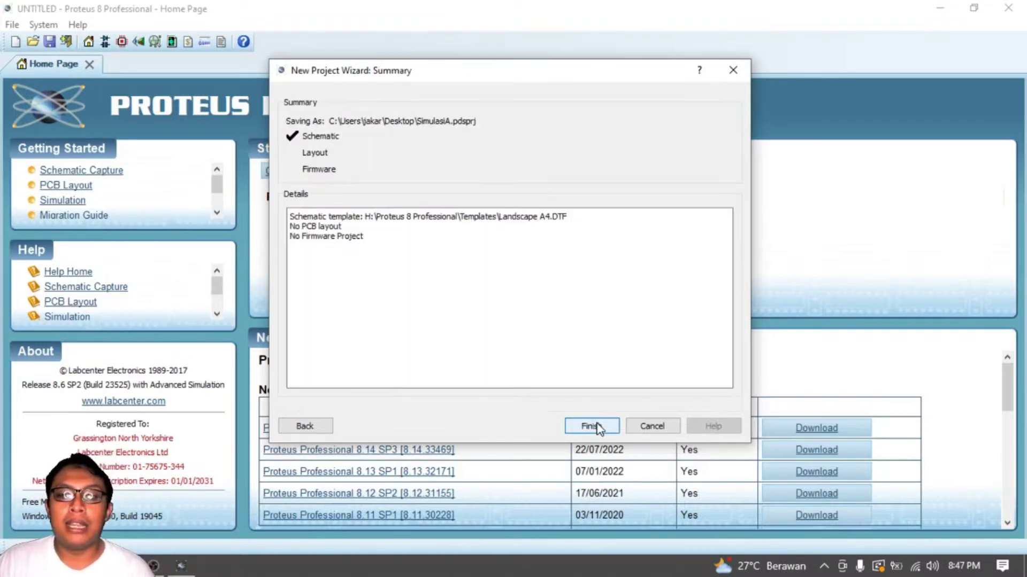
pyautogui.click(593, 426)
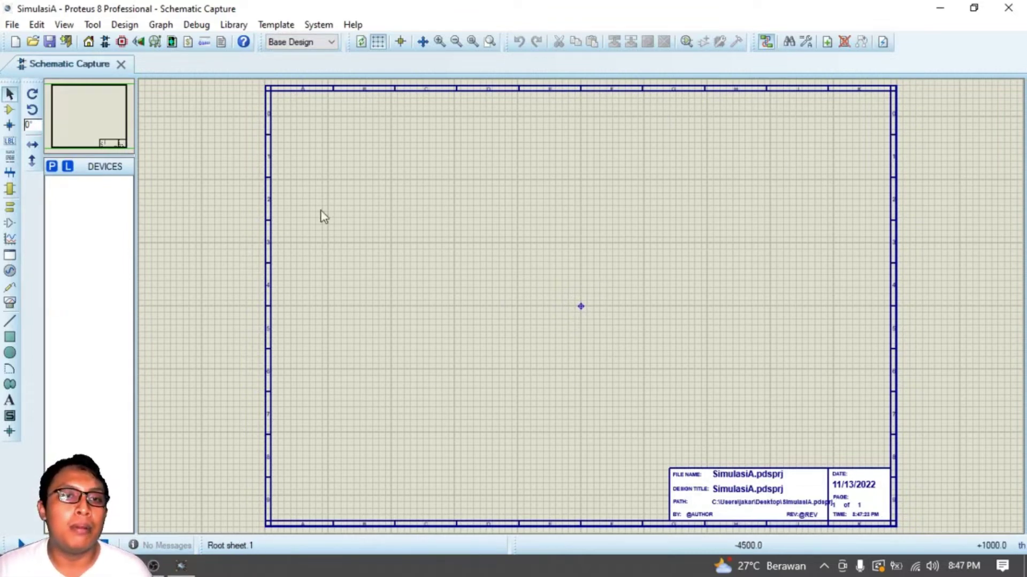
# Search the component library for "res" and add the generic resistor RES to the device list.
pyautogui.click(9, 113)
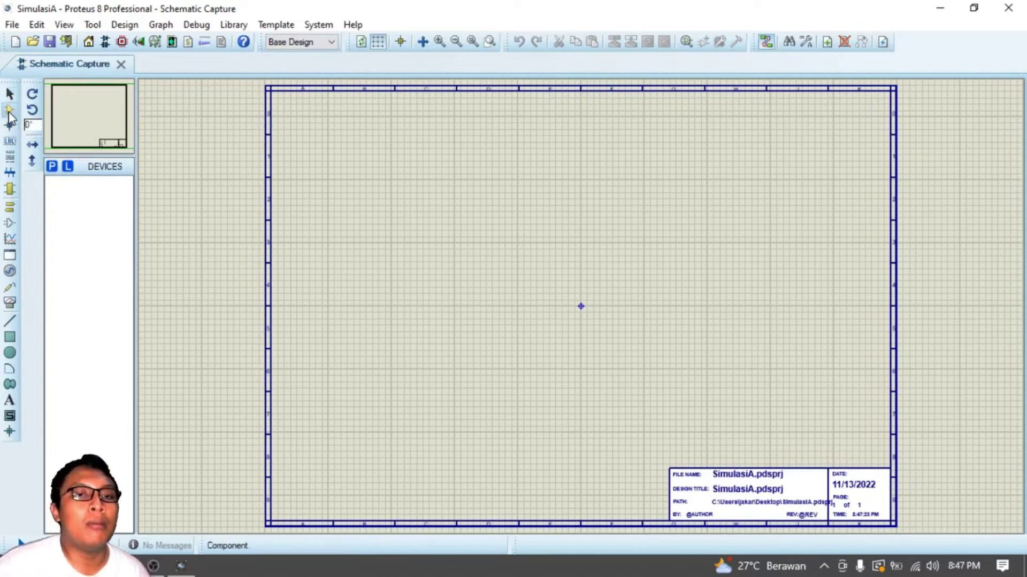
pyautogui.click(51, 167)
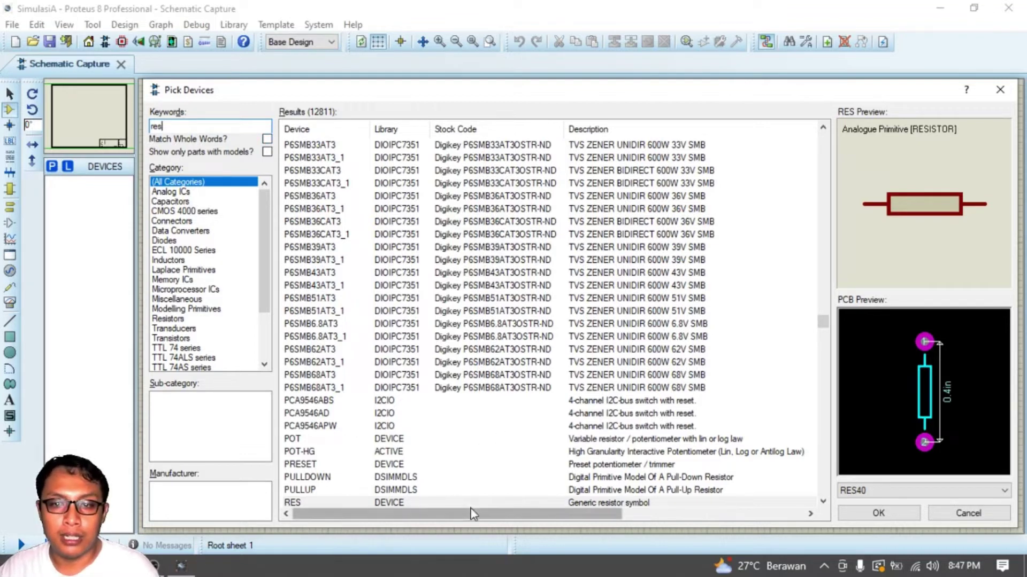
pyautogui.scroll(-1, 421, 504)
pyautogui.click(384, 465)
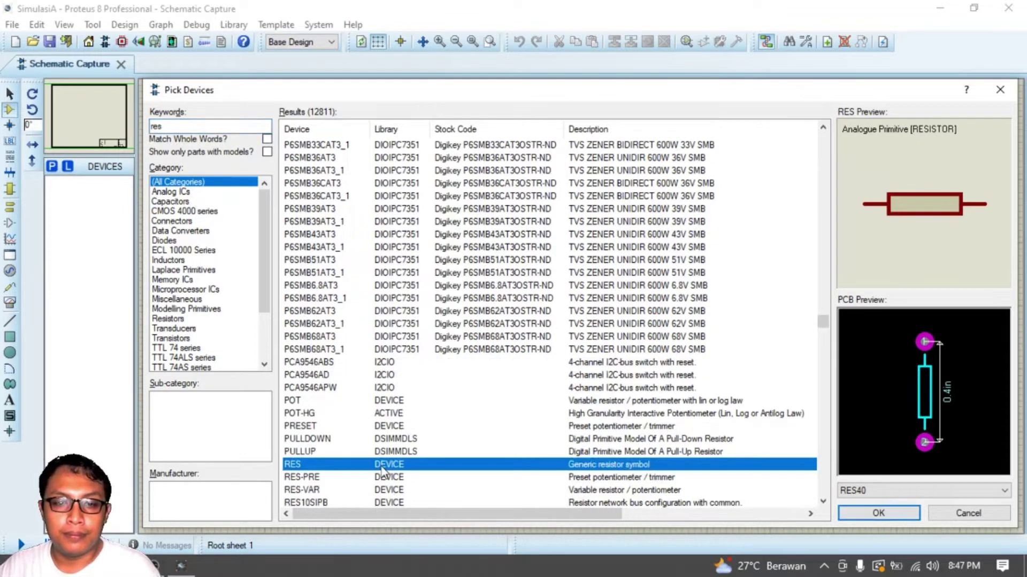
pyautogui.click(382, 478)
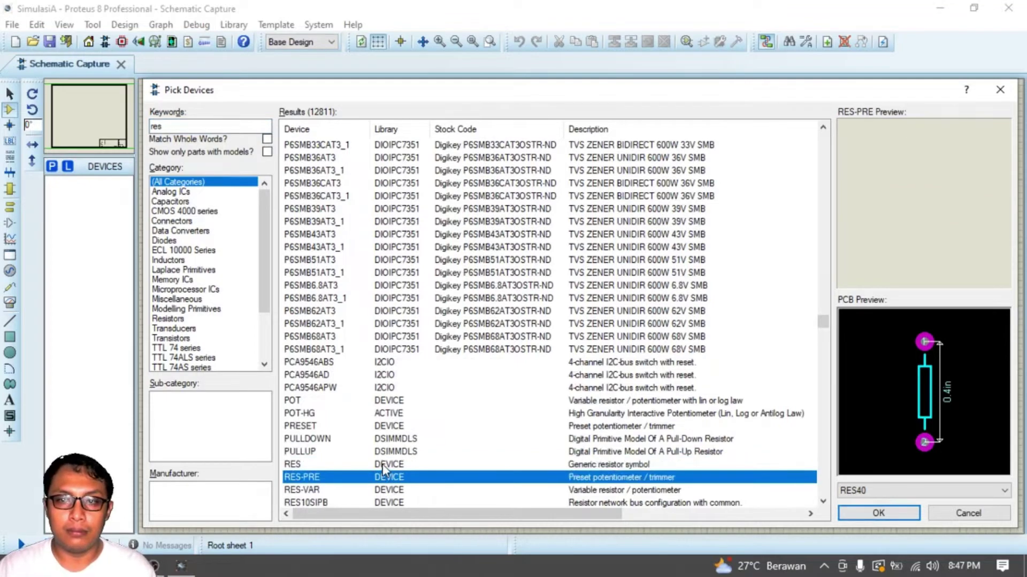
pyautogui.click(388, 465)
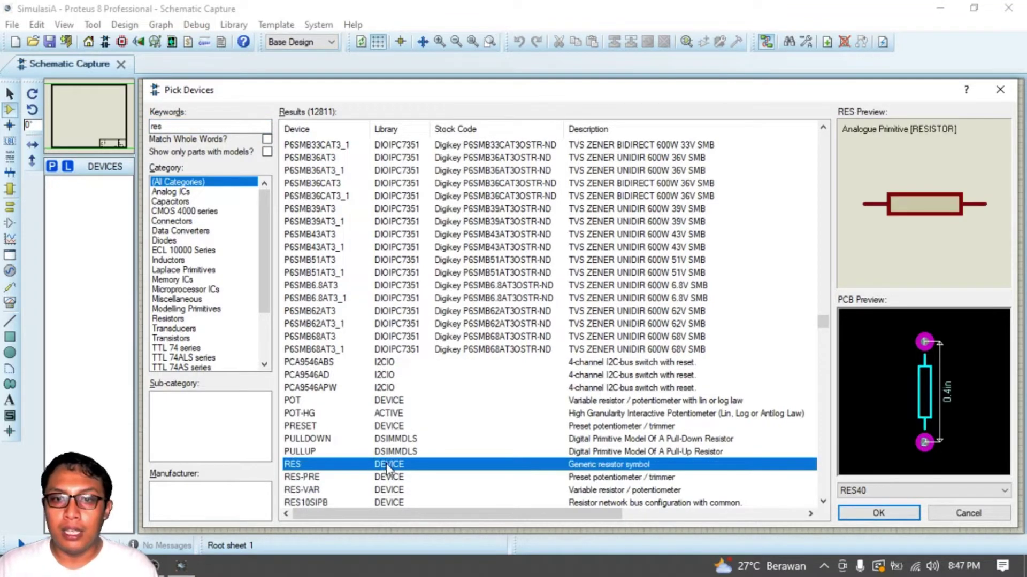
pyautogui.click(881, 516)
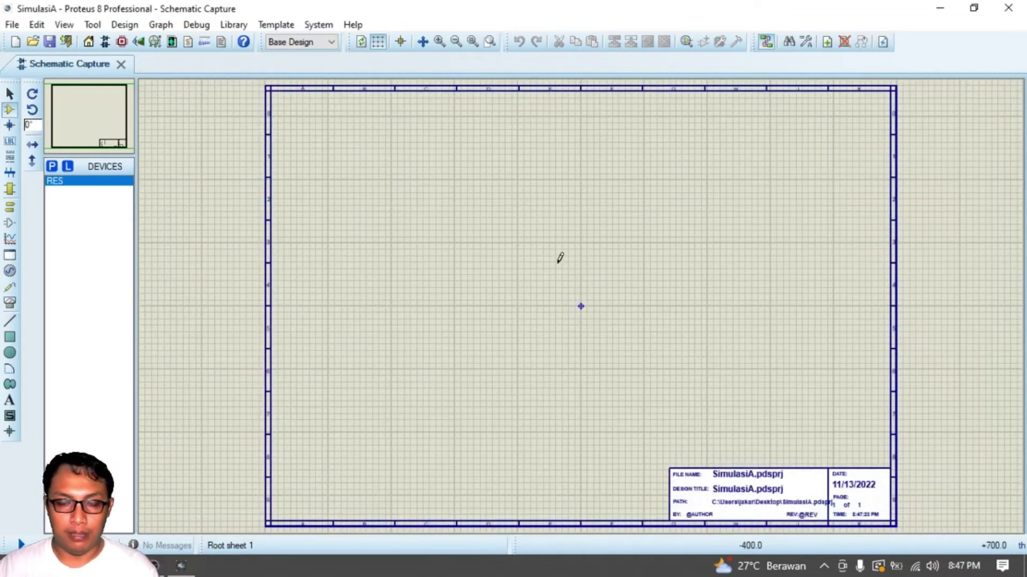
# Place four resistors on the sheet: R1, R2 above and to its right, R3 below R2, and R4 to the upper right.
pyautogui.click(412, 259)
pyautogui.scroll(2, 413, 259)
pyautogui.scroll(-2, 585, 298)
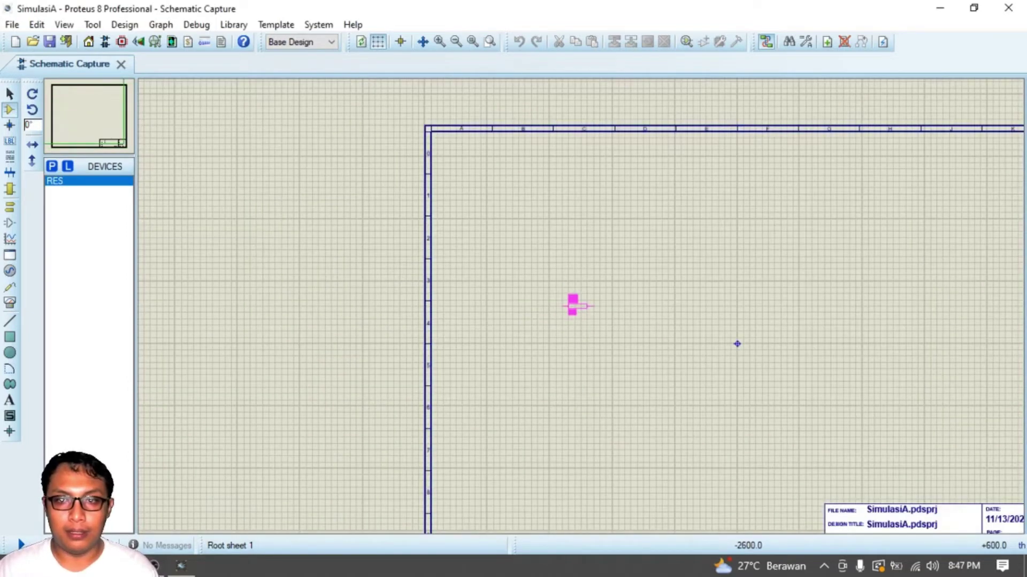
pyautogui.click(576, 307)
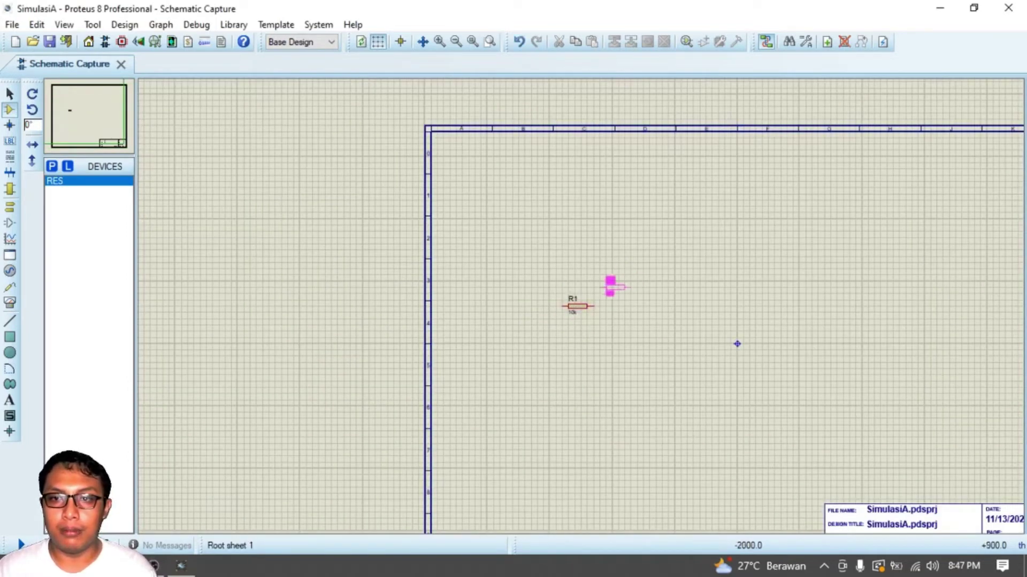
pyautogui.scroll(2, 620, 278)
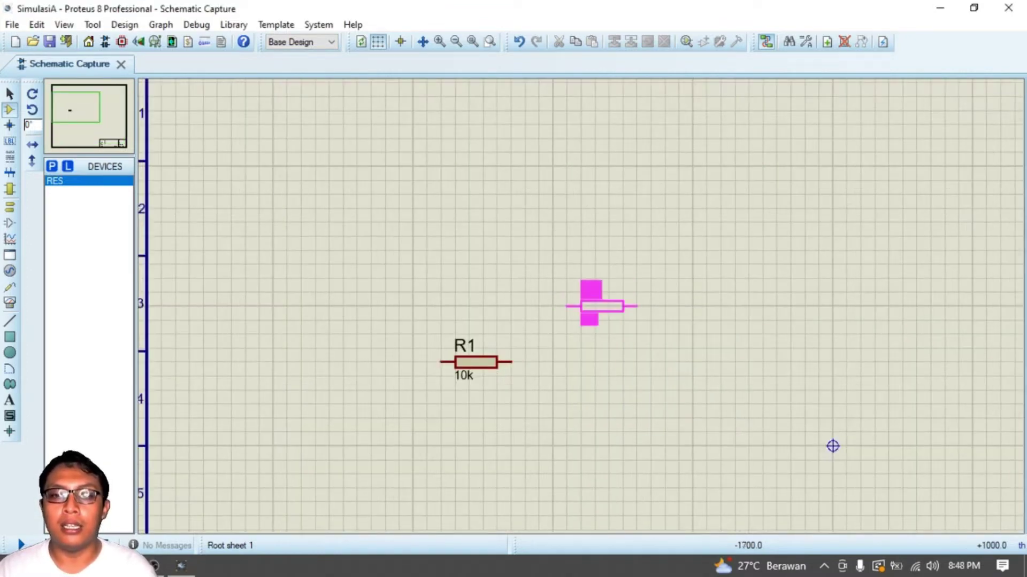
pyautogui.scroll(-2, 593, 296)
pyautogui.scroll(2, 591, 299)
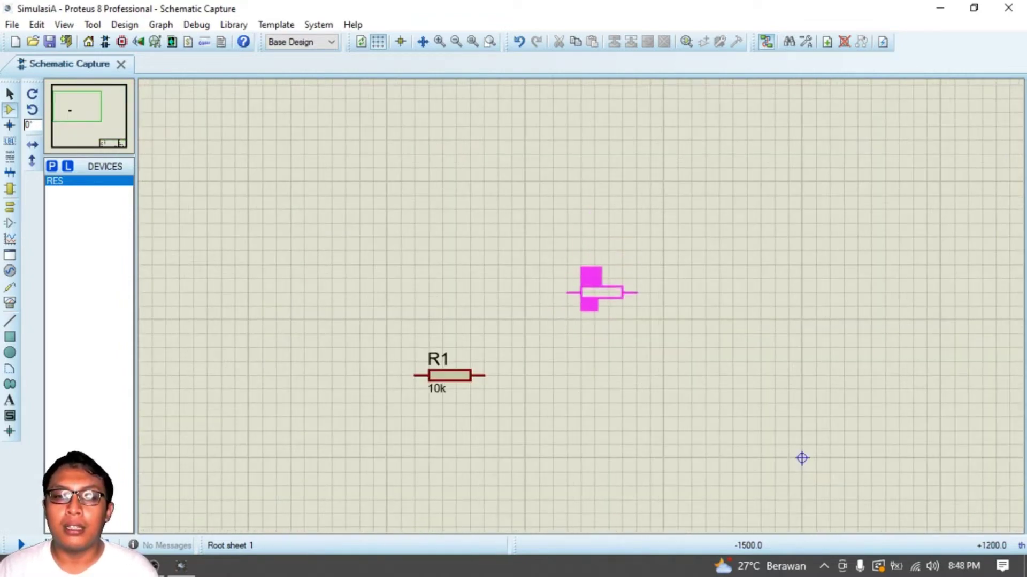
pyautogui.click(580, 306)
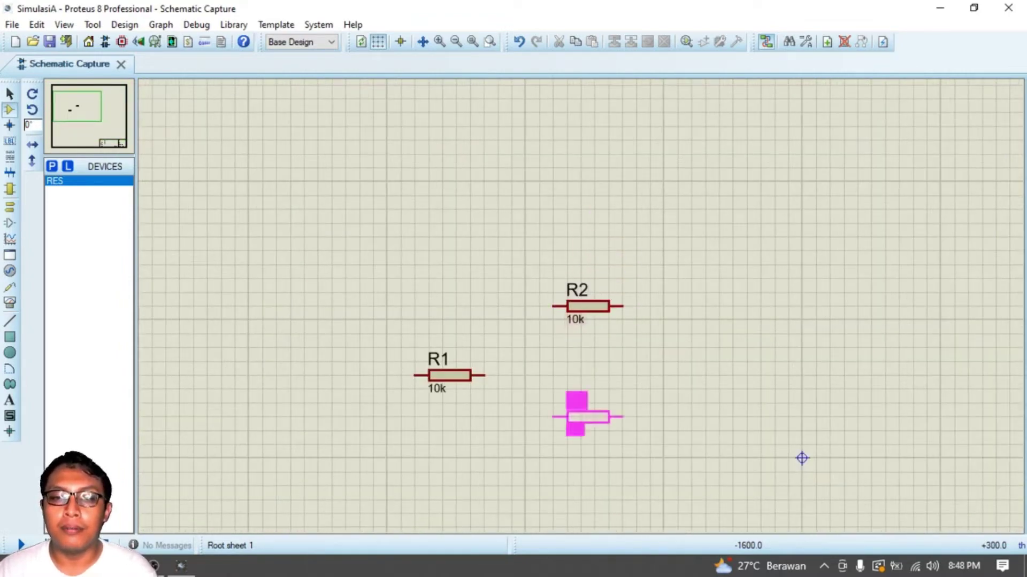
pyautogui.click(587, 416)
pyautogui.scroll(-4, 620, 321)
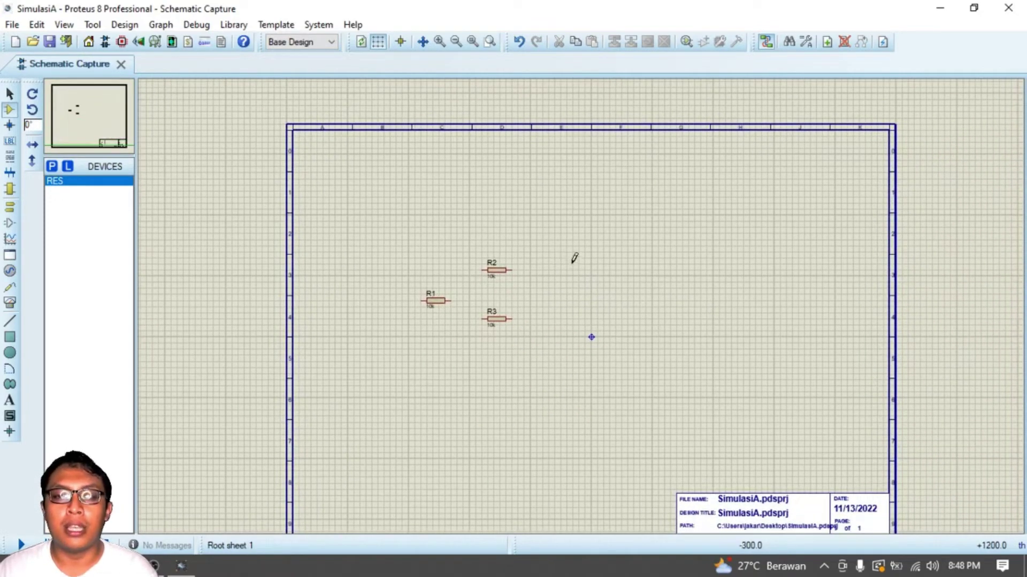
pyautogui.click(544, 246)
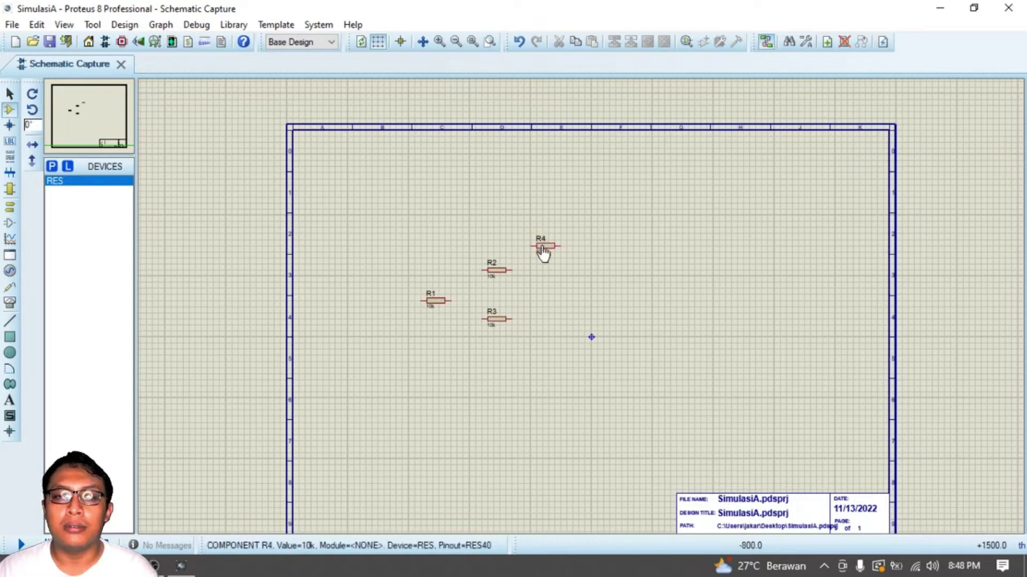
# Check the pre-amp circuit diagram in the Word jobsheet, and search the component library for "cap".
pyautogui.click(181, 566)
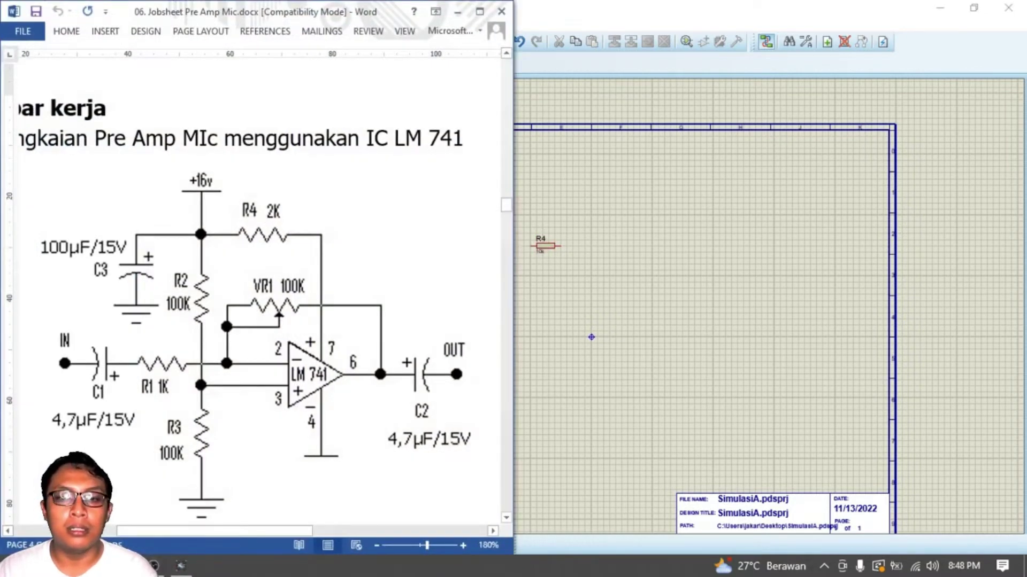
pyautogui.click(181, 566)
pyautogui.click(50, 166)
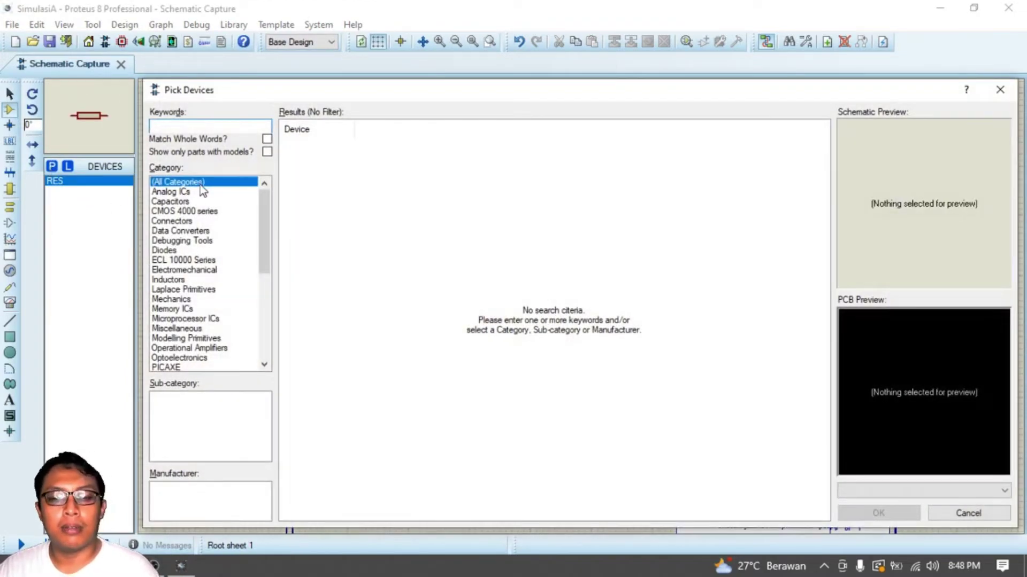
pyautogui.write('cap')
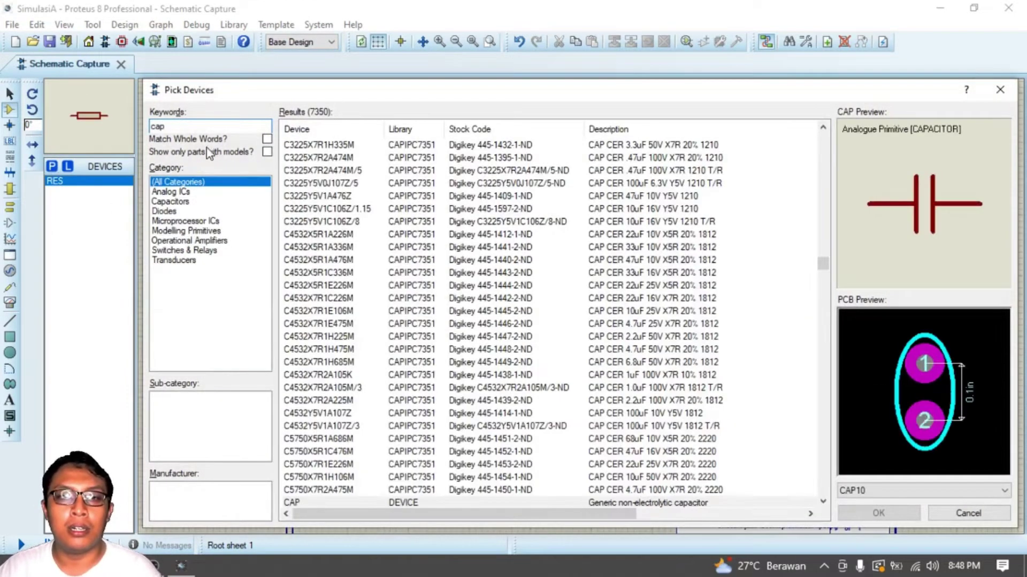
pyautogui.scroll(-1, 437, 361)
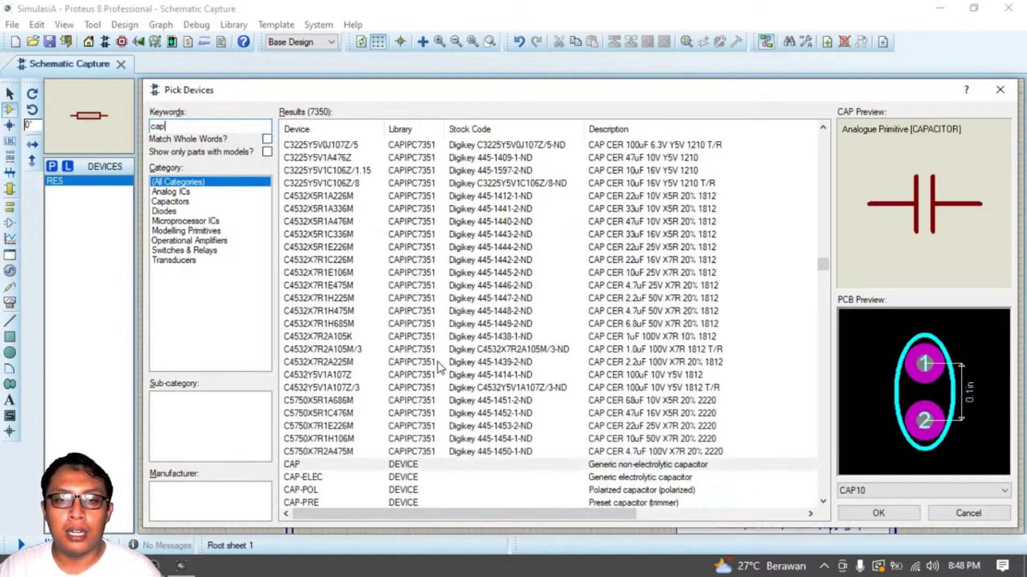
# Compare the CAP, CAP-ELEC and CAP-POL symbols and add the electrolytic capacitor CAP-ELEC to the device list.
pyautogui.click(365, 480)
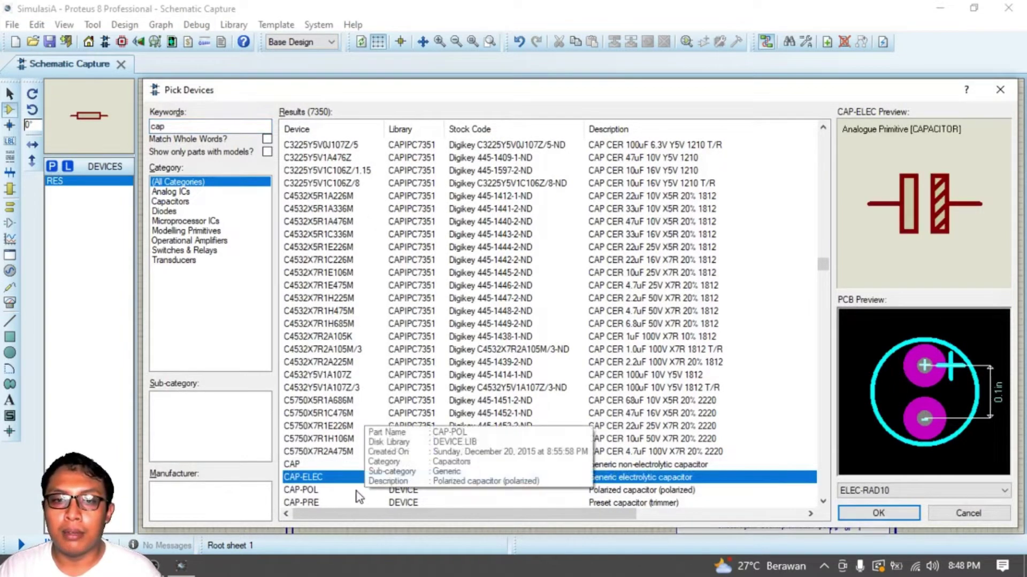
pyautogui.click(357, 491)
pyautogui.scroll(-1, 345, 471)
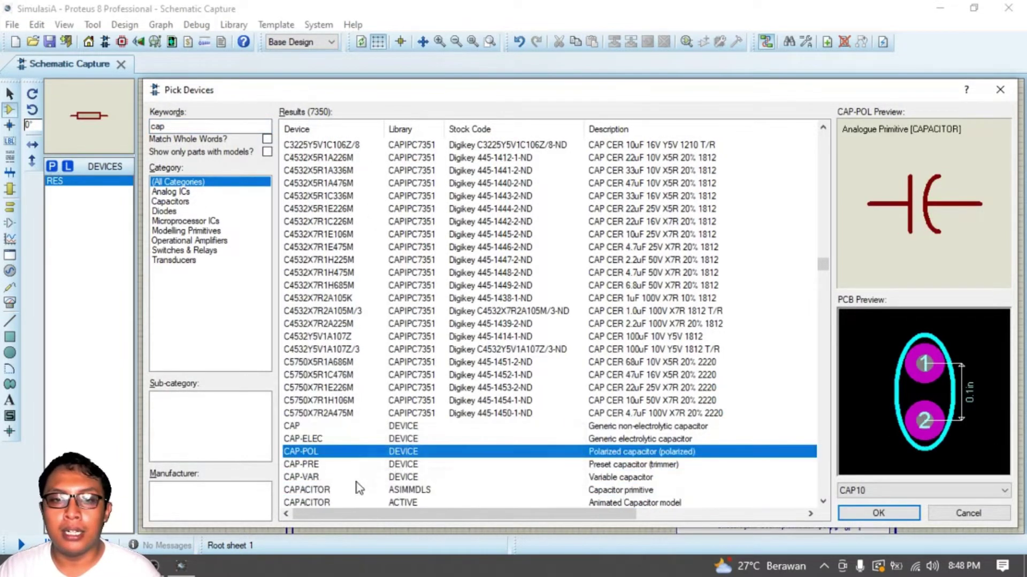
pyautogui.click(332, 440)
pyautogui.click(334, 428)
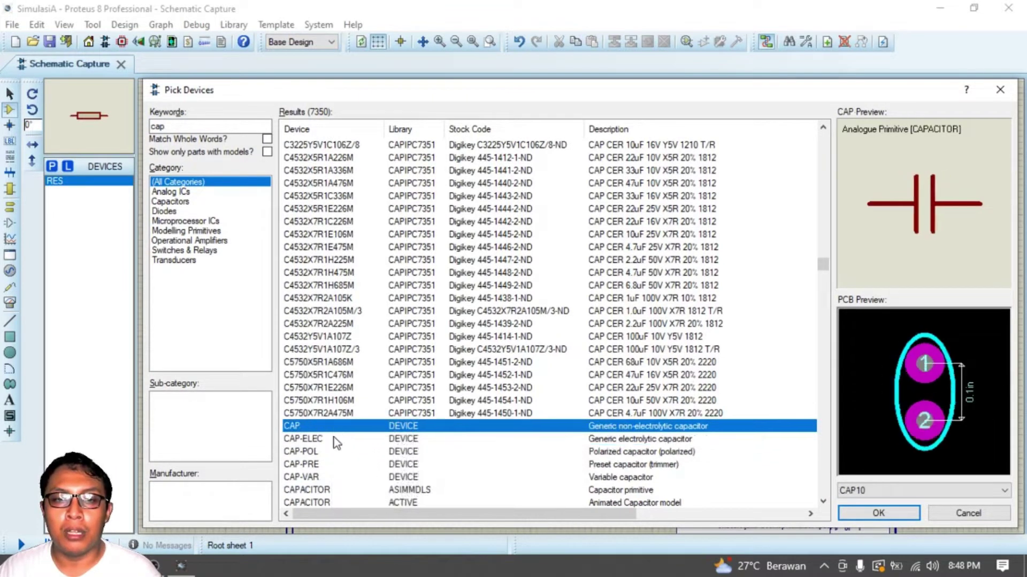
pyautogui.click(334, 440)
pyautogui.click(335, 452)
pyautogui.click(335, 439)
pyautogui.click(335, 452)
pyautogui.click(337, 440)
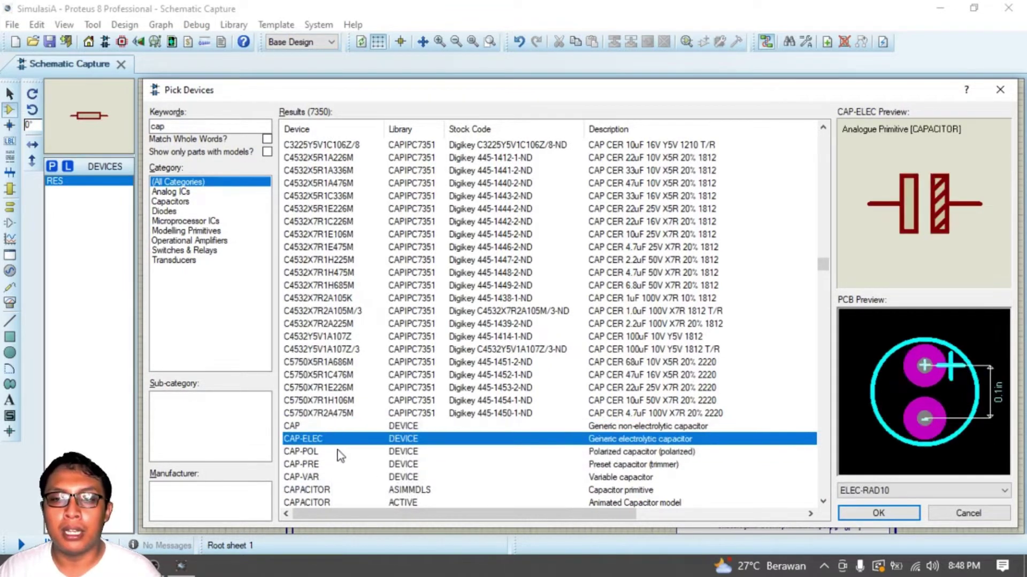
pyautogui.click(338, 451)
pyautogui.click(339, 443)
pyautogui.click(877, 512)
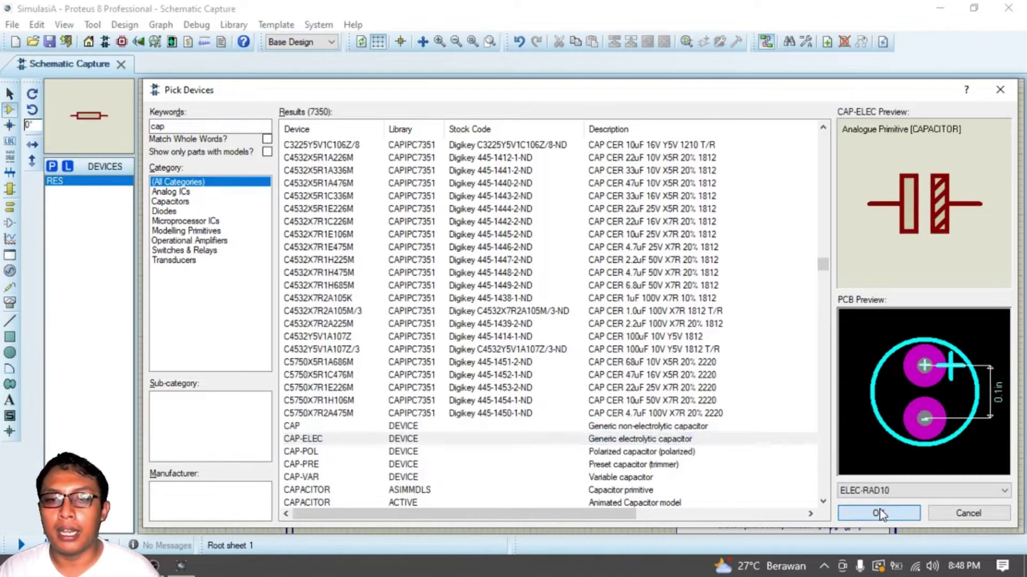
pyautogui.scroll(2, 564, 249)
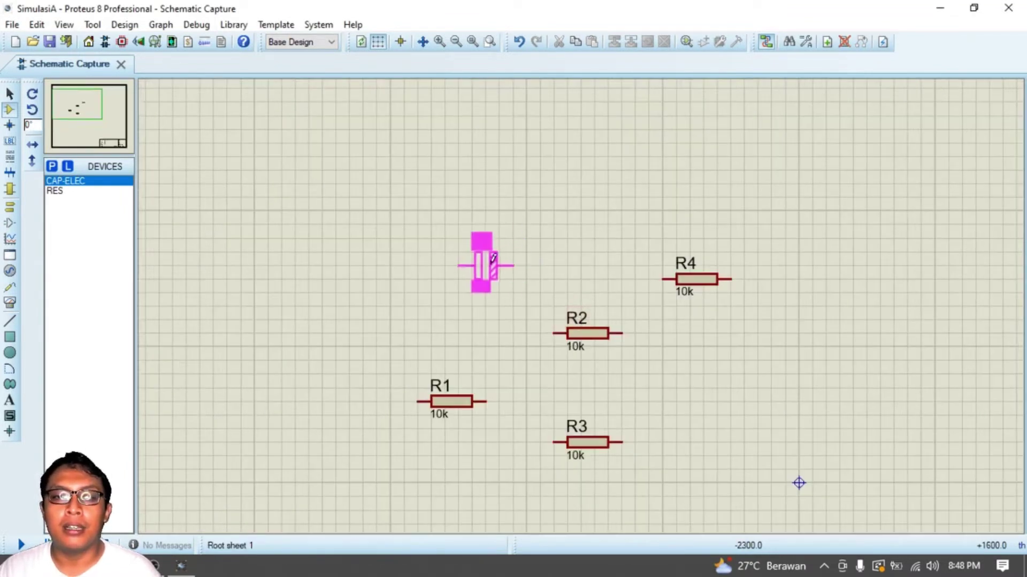
# Place three electrolytic capacitors on the sheet: C1 above R1, and C2 and C3 side by side to the right of the resistors.
pyautogui.click(485, 266)
pyautogui.click(866, 373)
pyautogui.scroll(-2, 863, 374)
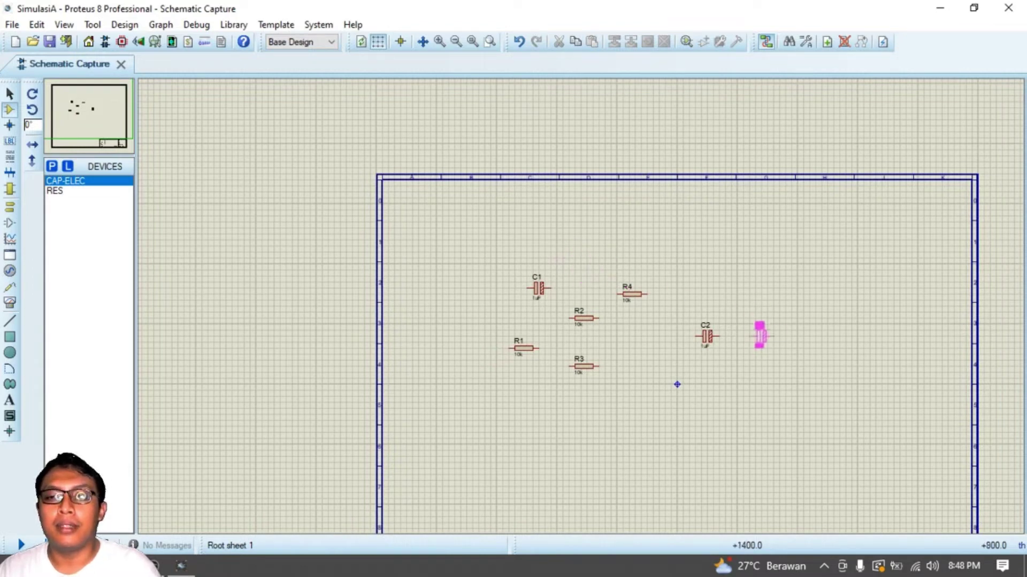
pyautogui.click(761, 336)
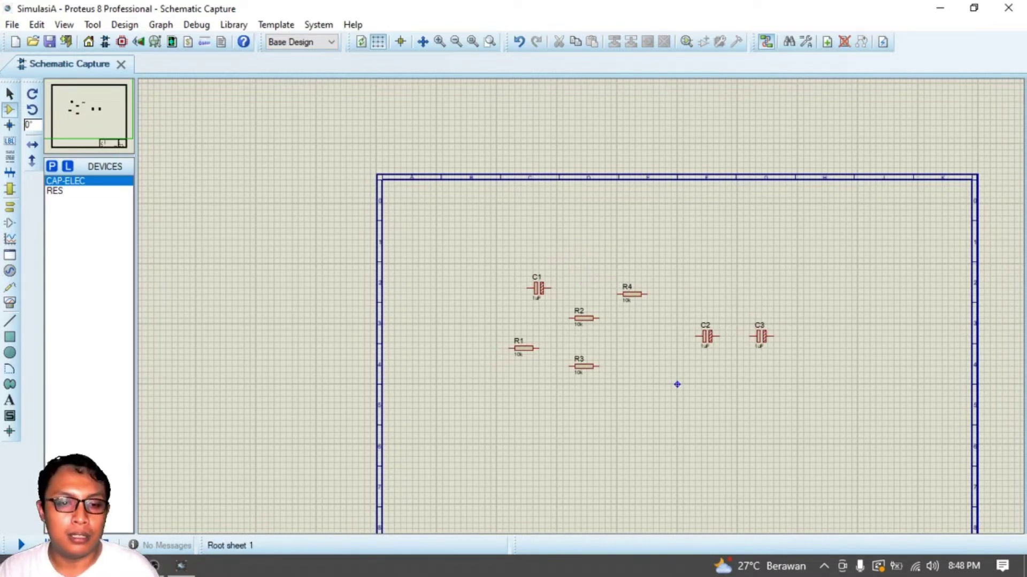
# Check the pre-amp circuit diagram in the Word jobsheet, and search the component library for "vr".
pyautogui.hotkey('alt', 'Tab')
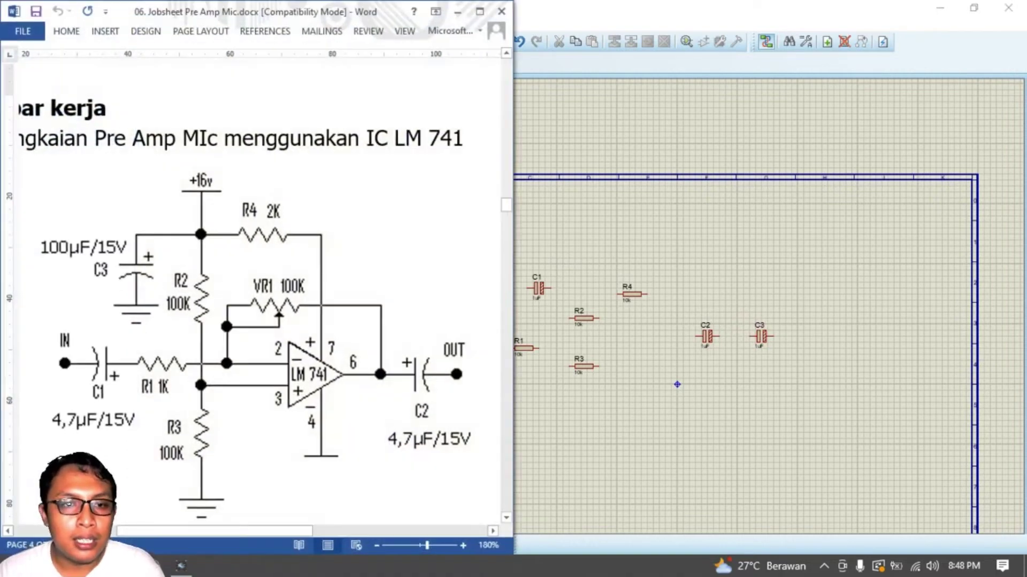
pyautogui.hotkey('alt', 'Tab')
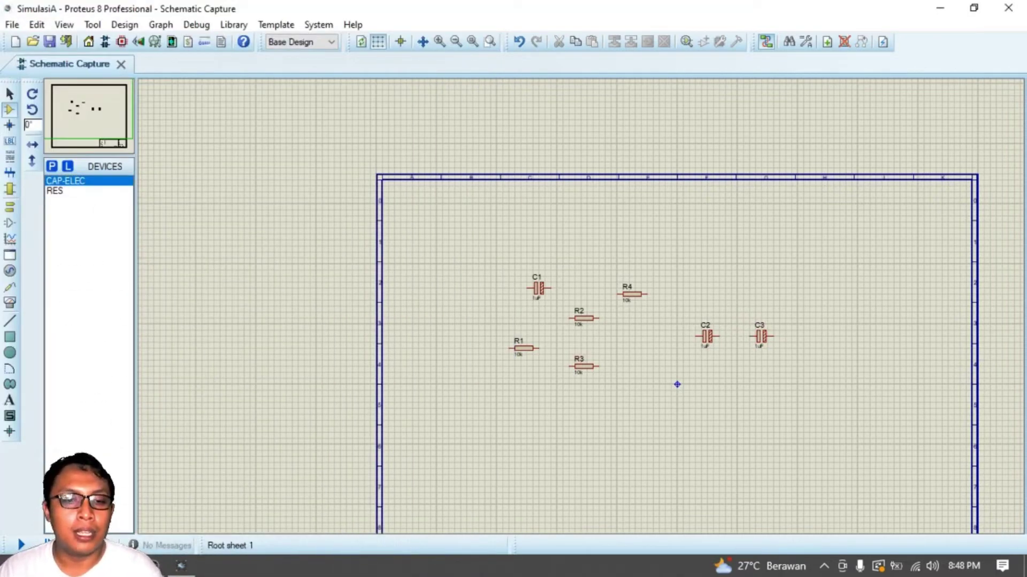
pyautogui.hotkey('alt', 'Tab')
pyautogui.hotkey('alt', 'Tab')
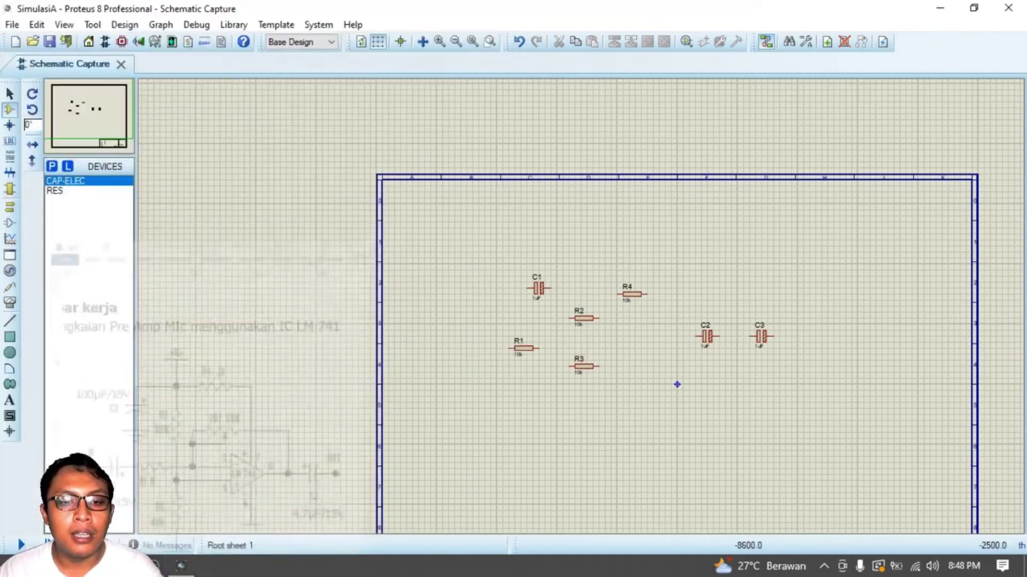
pyautogui.click(52, 166)
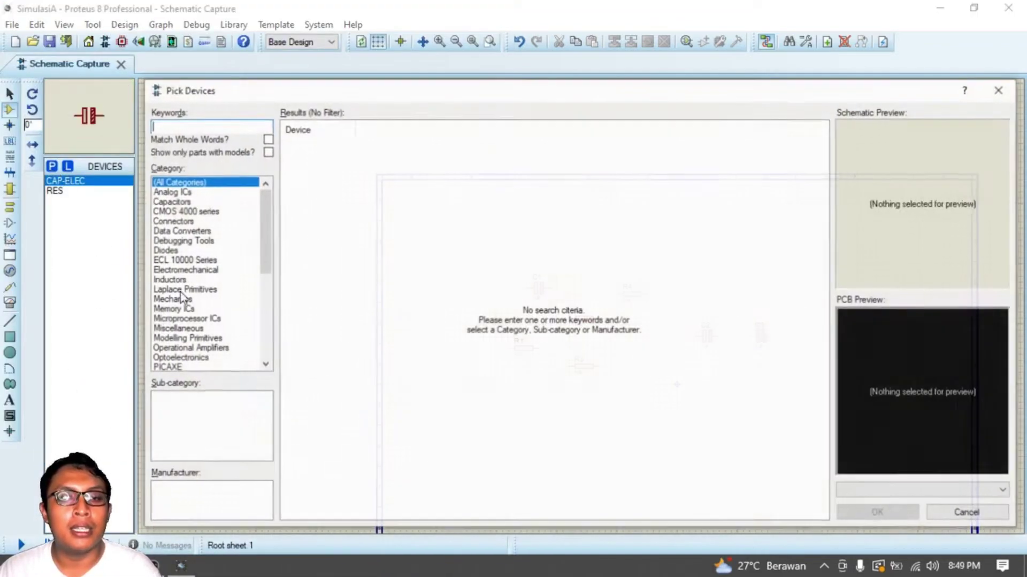
pyautogui.write('vr')
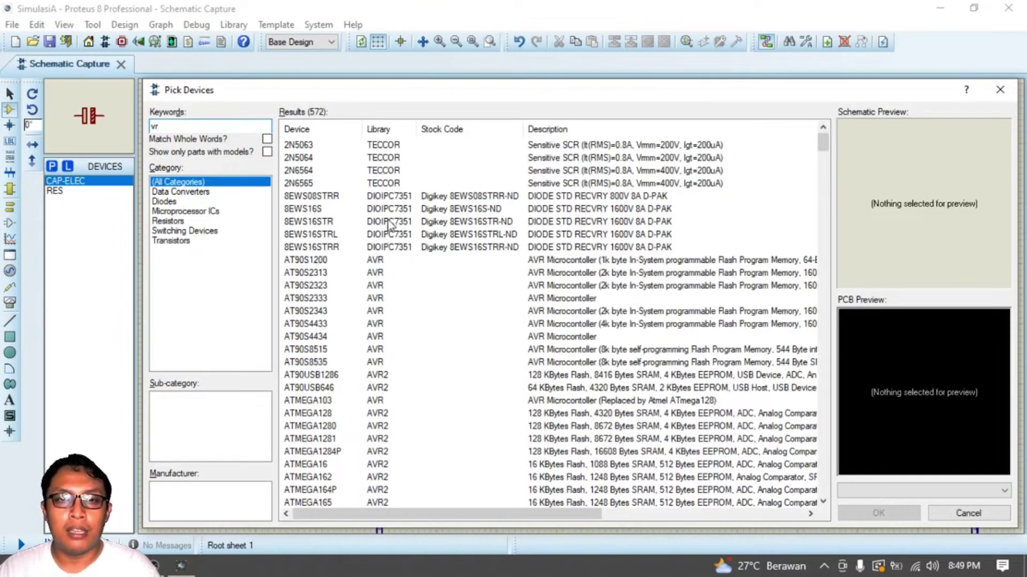
# Look through the "vr" results for a variable resistor, previewing the symbols of CN1206K35G, 2N5063 and B32K150.
pyautogui.scroll(-2, 389, 296)
pyautogui.scroll(-18, 388, 296)
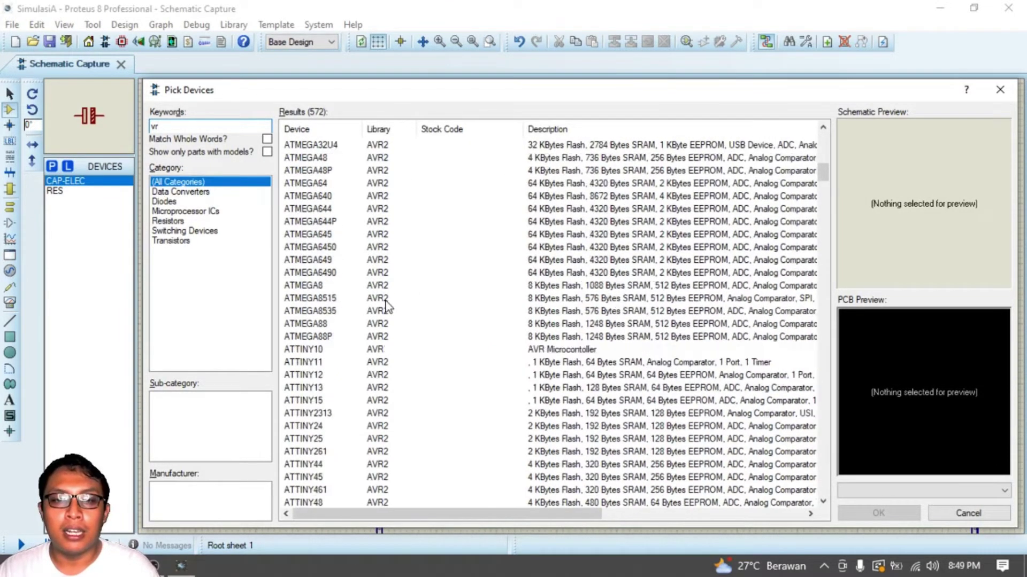
pyautogui.scroll(-20, 395, 388)
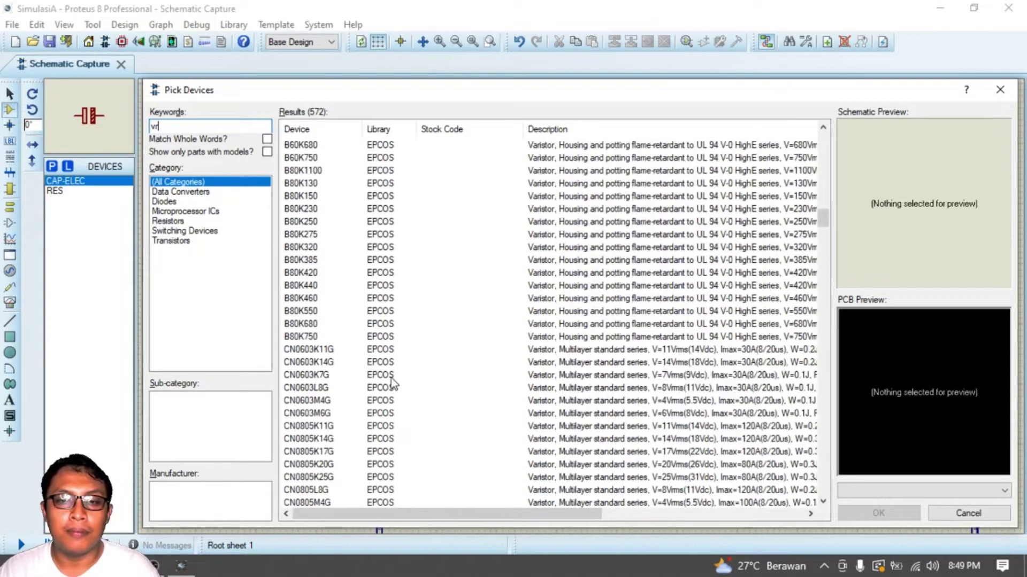
pyautogui.scroll(-8, 351, 345)
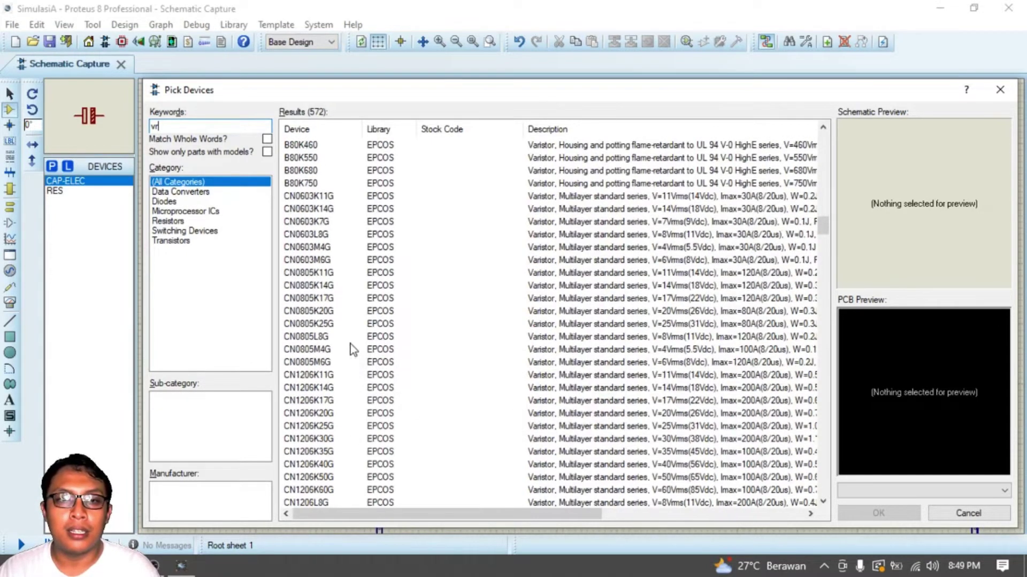
pyautogui.click(369, 298)
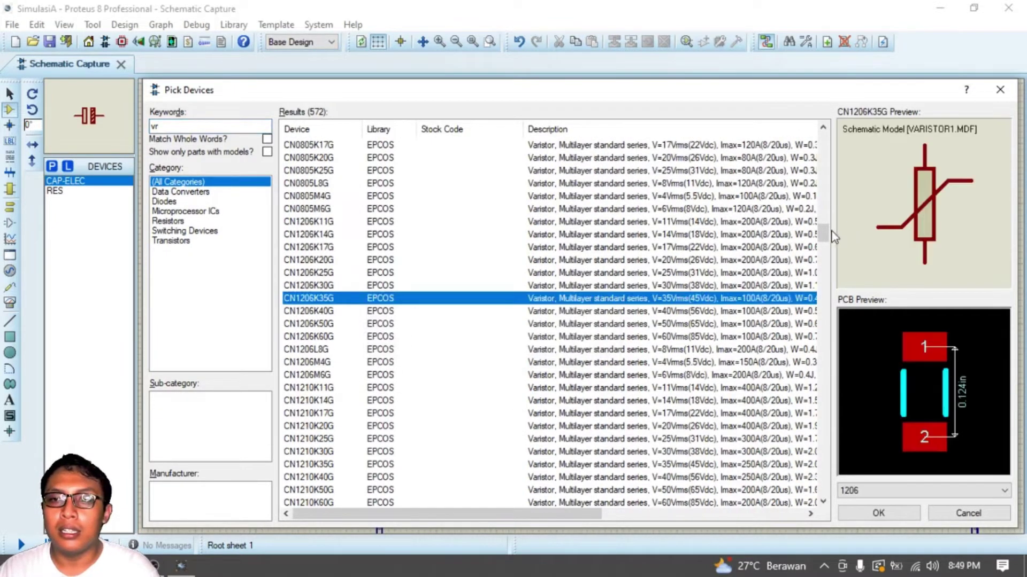
pyautogui.moveTo(822, 233); pyautogui.dragTo(814, 101)
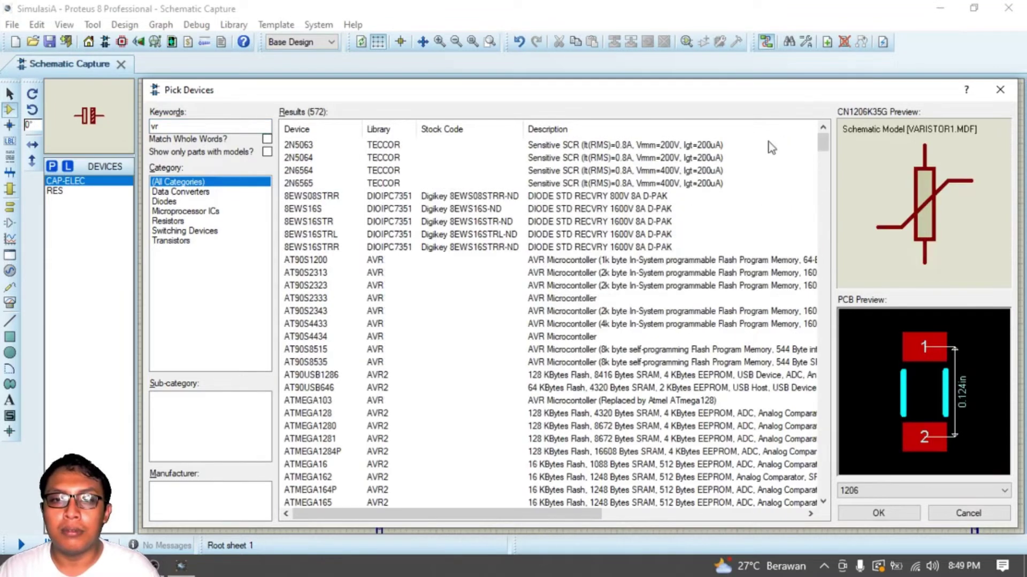
pyautogui.click(483, 272)
pyautogui.click(476, 260)
pyautogui.click(464, 150)
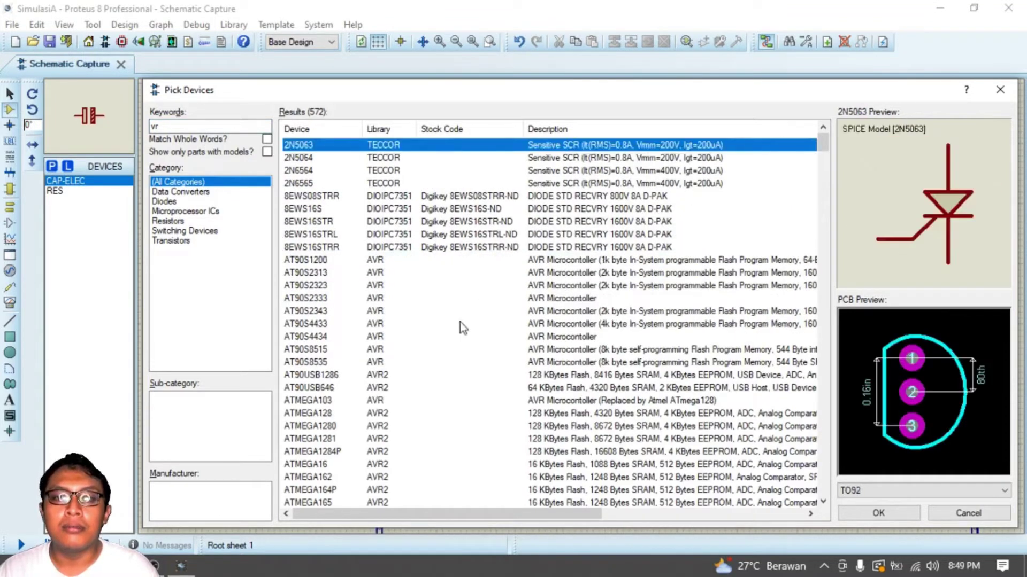
pyautogui.scroll(-2, 460, 332)
pyautogui.scroll(-15, 454, 343)
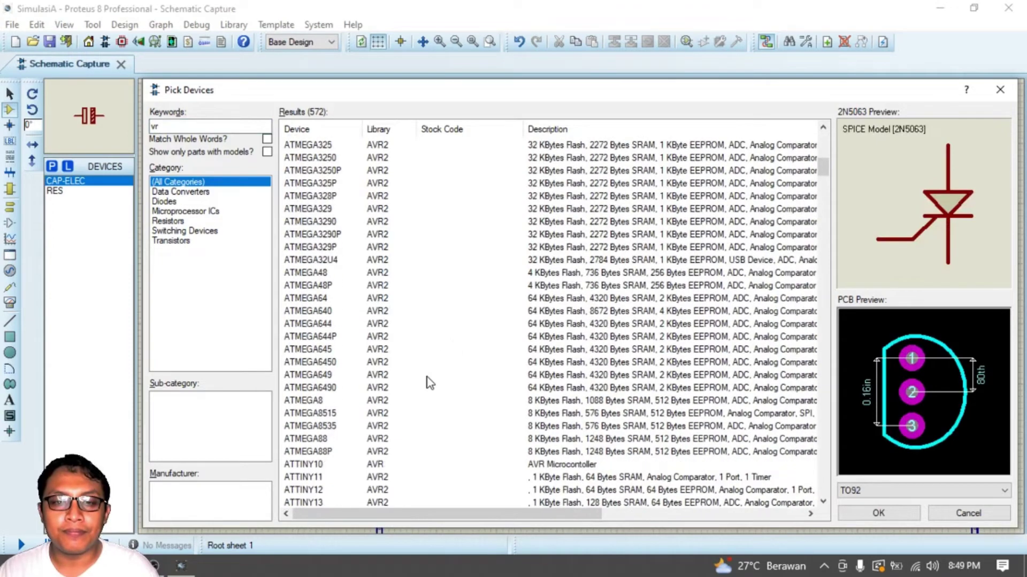
pyautogui.scroll(-10, 422, 354)
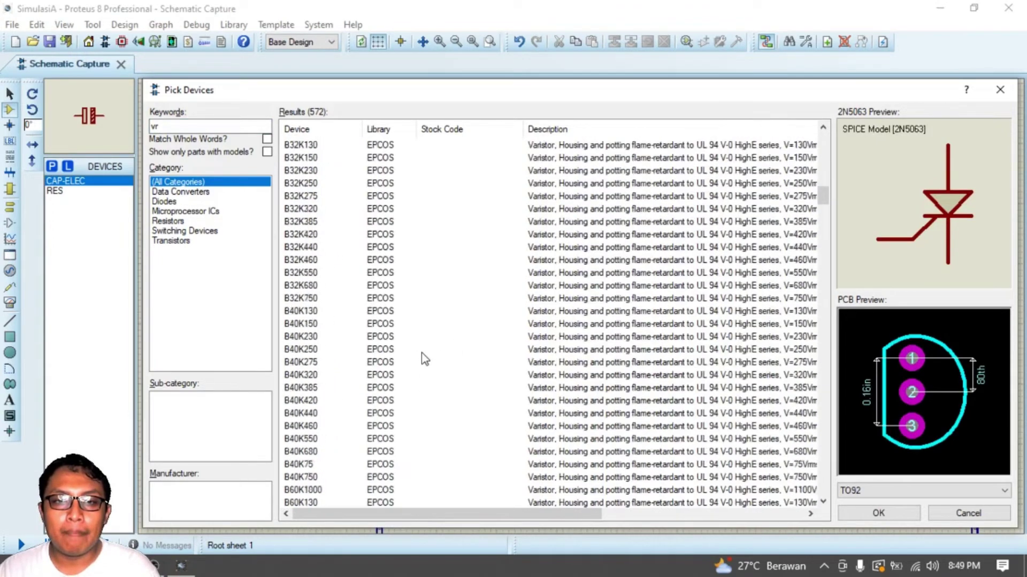
pyautogui.scroll(2, 397, 318)
pyautogui.click(390, 234)
pyautogui.scroll(-12, 427, 332)
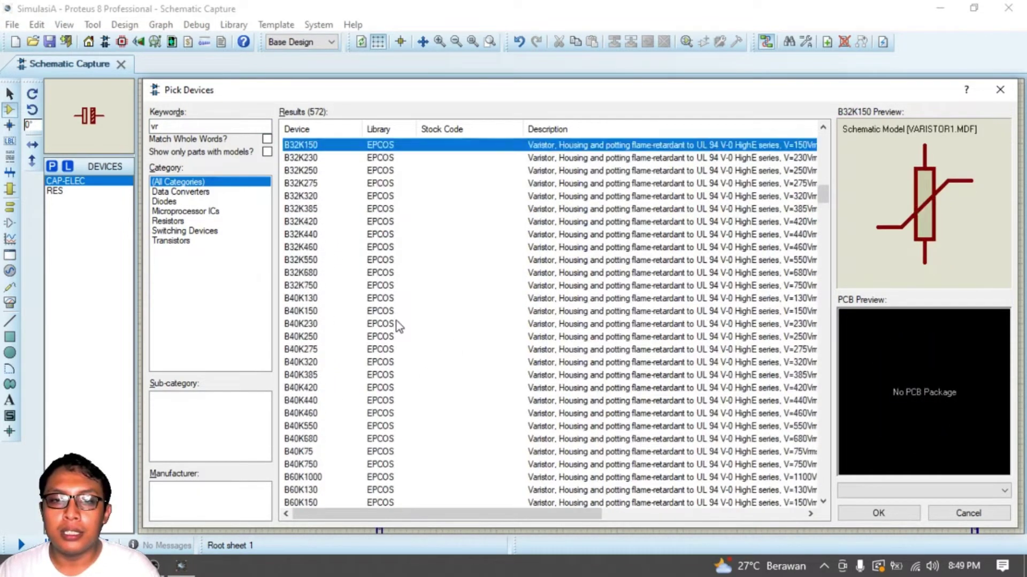
pyautogui.scroll(-3, 482, 353)
pyautogui.moveTo(827, 217); pyautogui.dragTo(819, 370)
# Search the component library for "res", compare POT with POT-HG, and place the interactive potentiometer POT-HG just below R4.
pyautogui.doubleClick(169, 126)
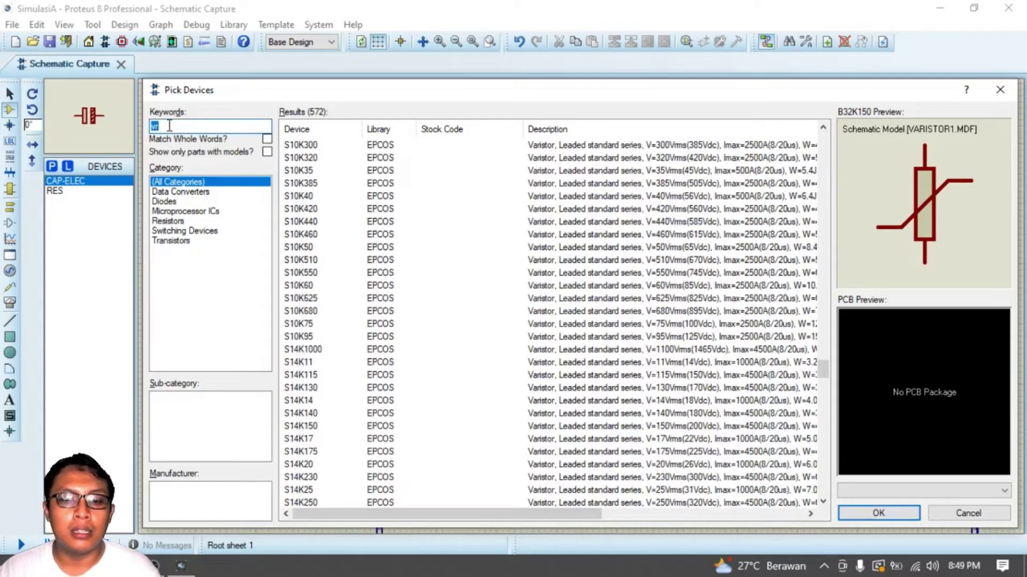
pyautogui.write('re')
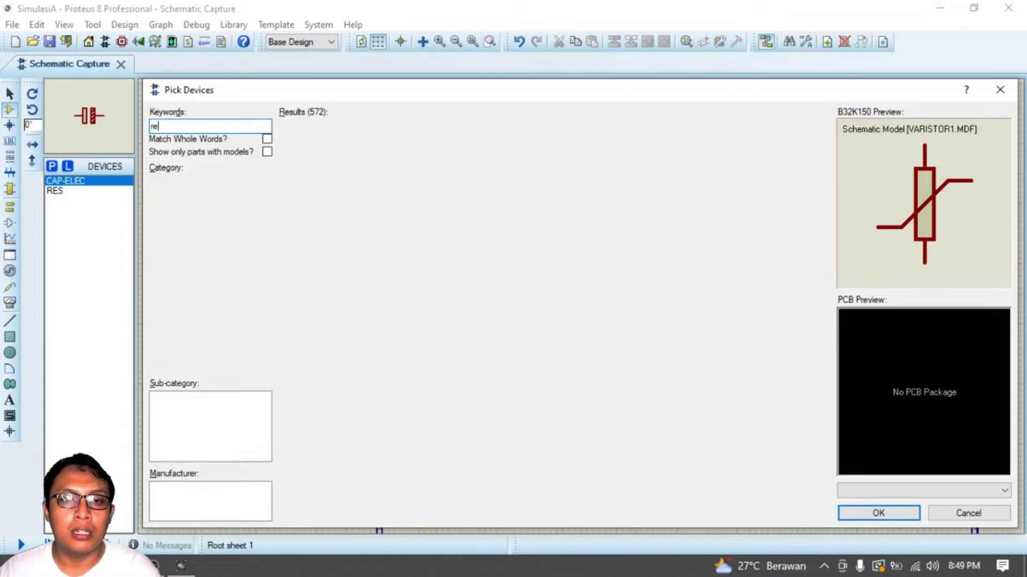
pyautogui.write('s')
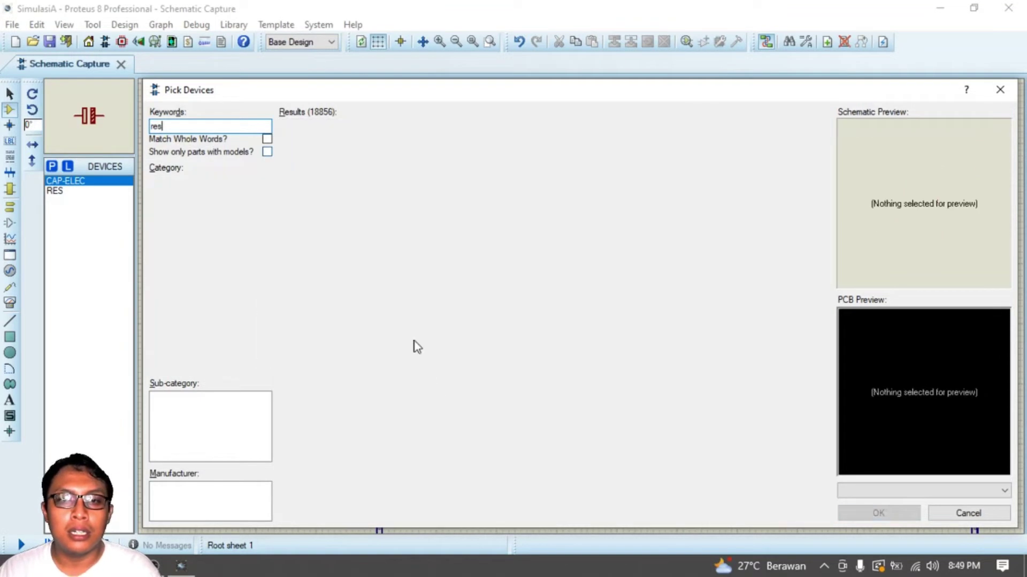
pyautogui.scroll(-1, 388, 352)
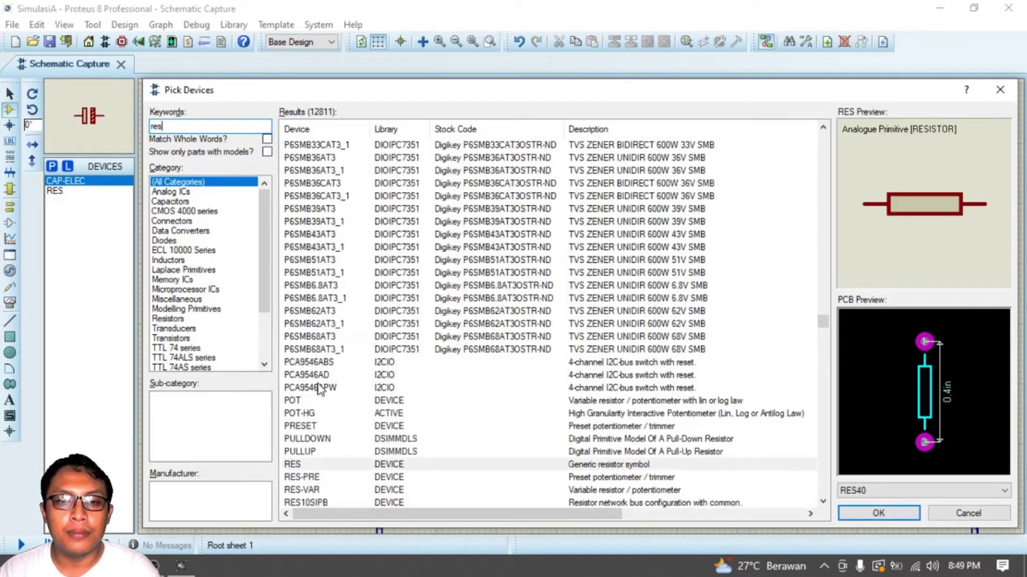
pyautogui.click(313, 401)
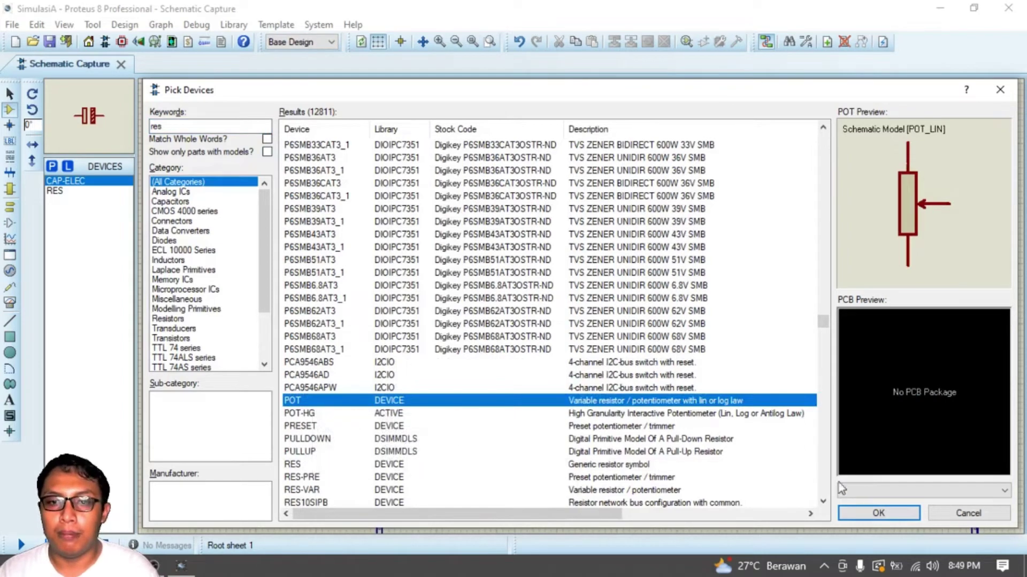
pyautogui.click(376, 413)
pyautogui.click(380, 403)
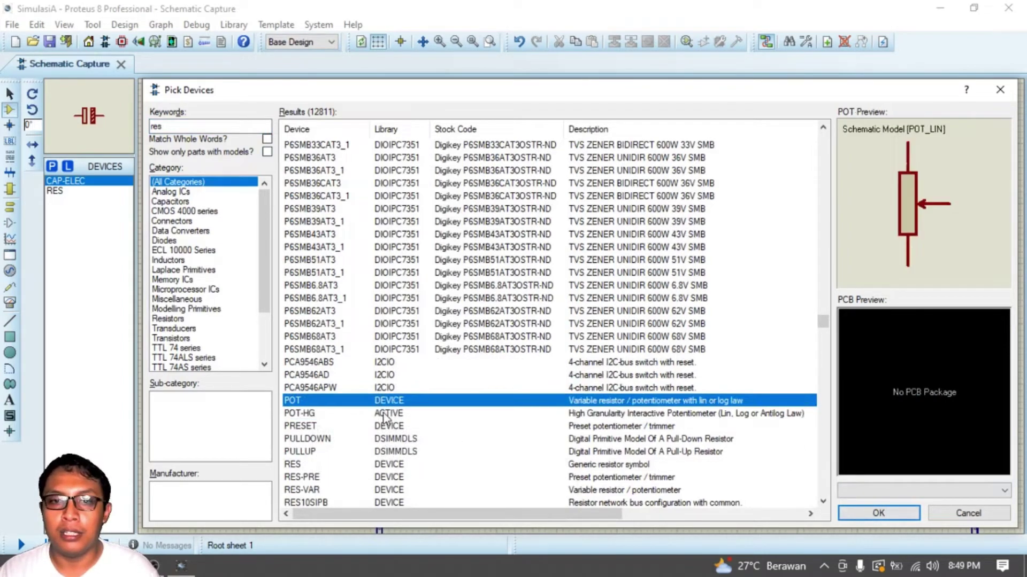
pyautogui.click(386, 415)
pyautogui.click(879, 513)
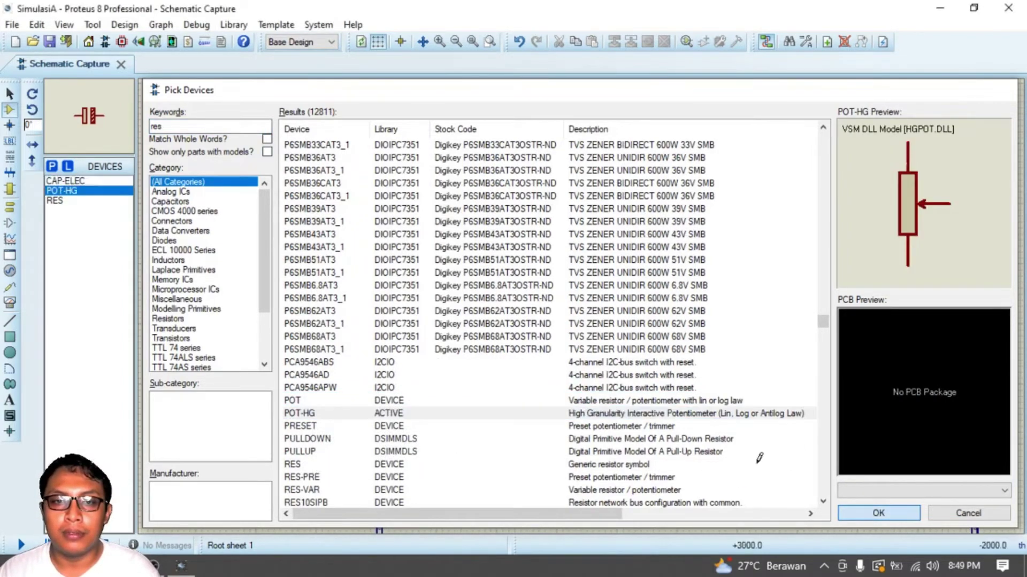
pyautogui.click(639, 321)
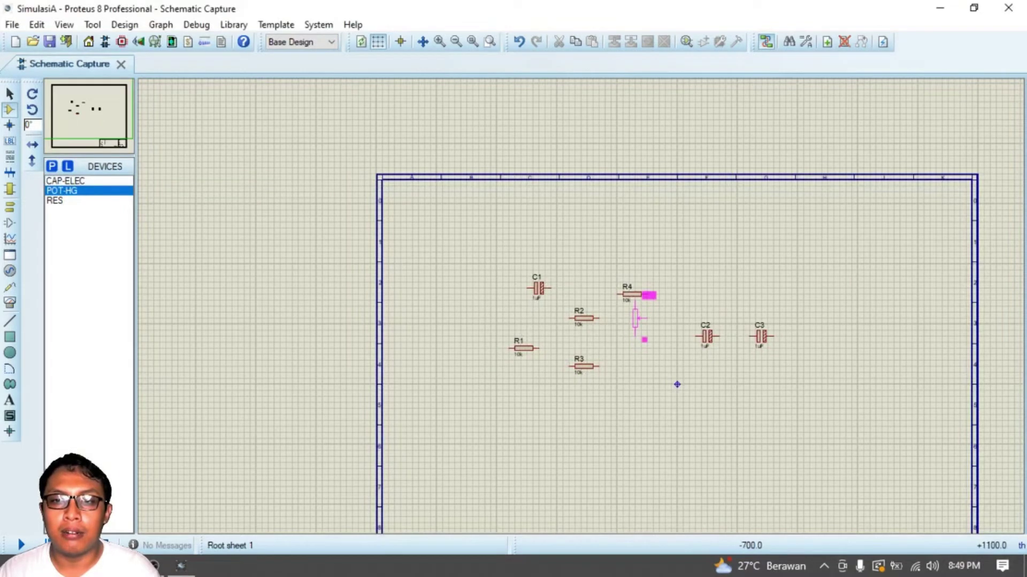
pyautogui.click(631, 329)
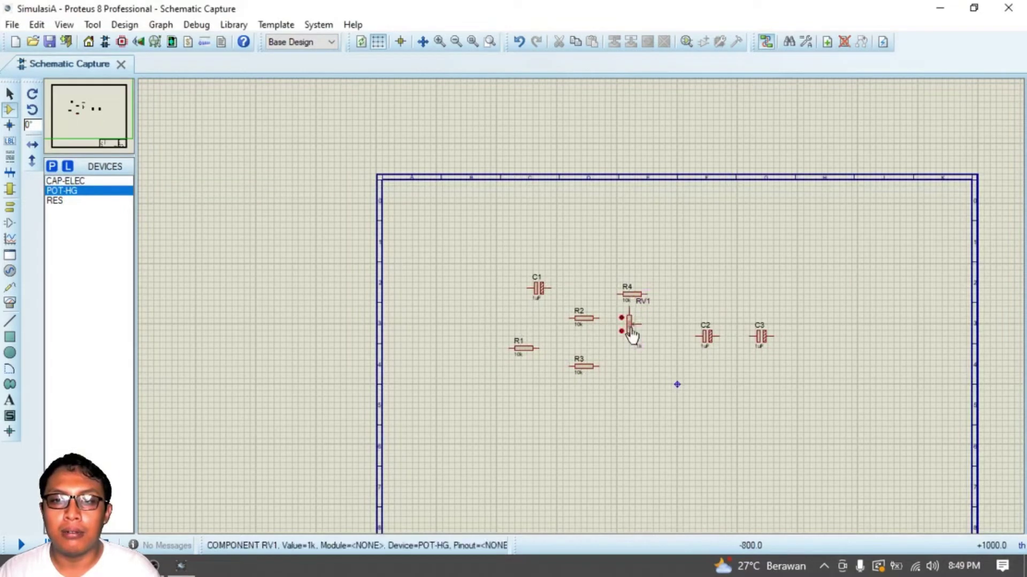
# Find the LM741 operational amplifier in the component library and place it below the potentiometer, to the right of R3.
pyautogui.click(51, 166)
pyautogui.write('l')
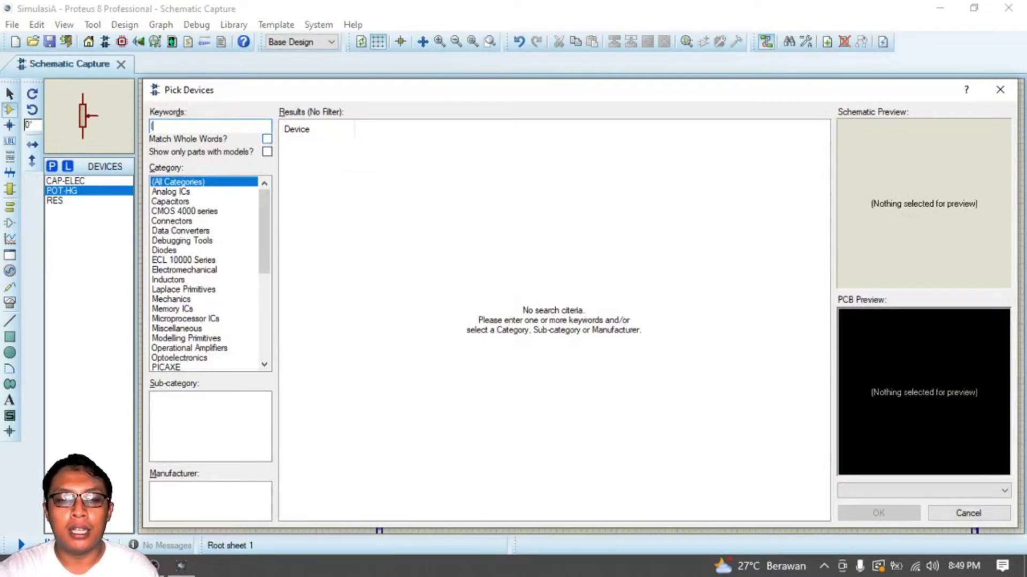
pyautogui.write('m741')
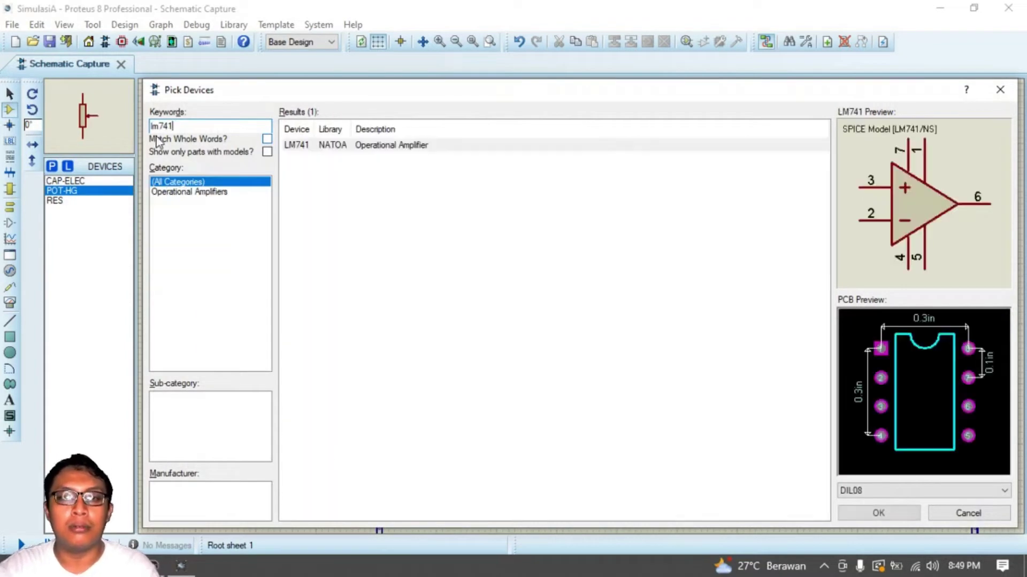
pyautogui.click(342, 146)
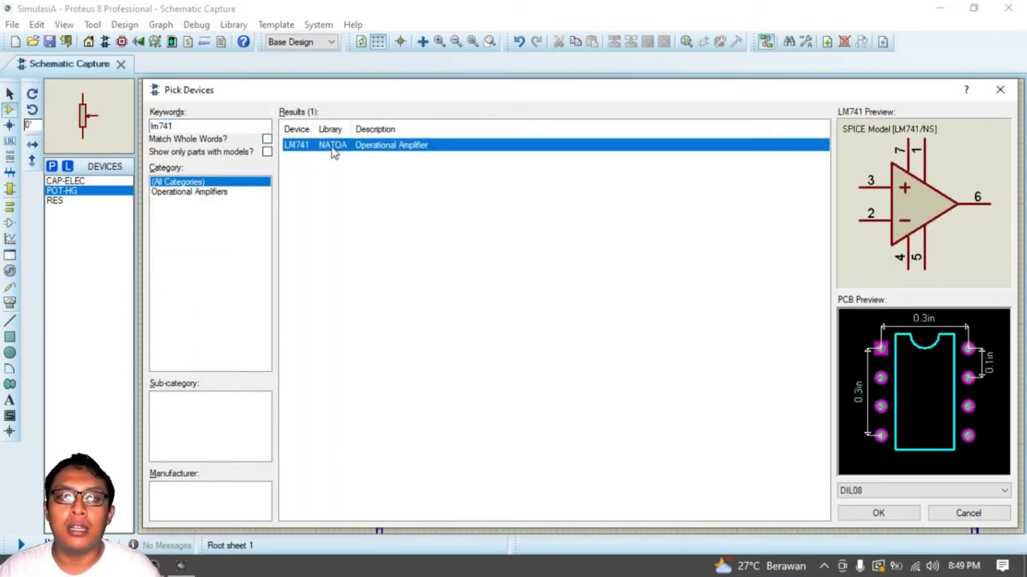
pyautogui.click(879, 513)
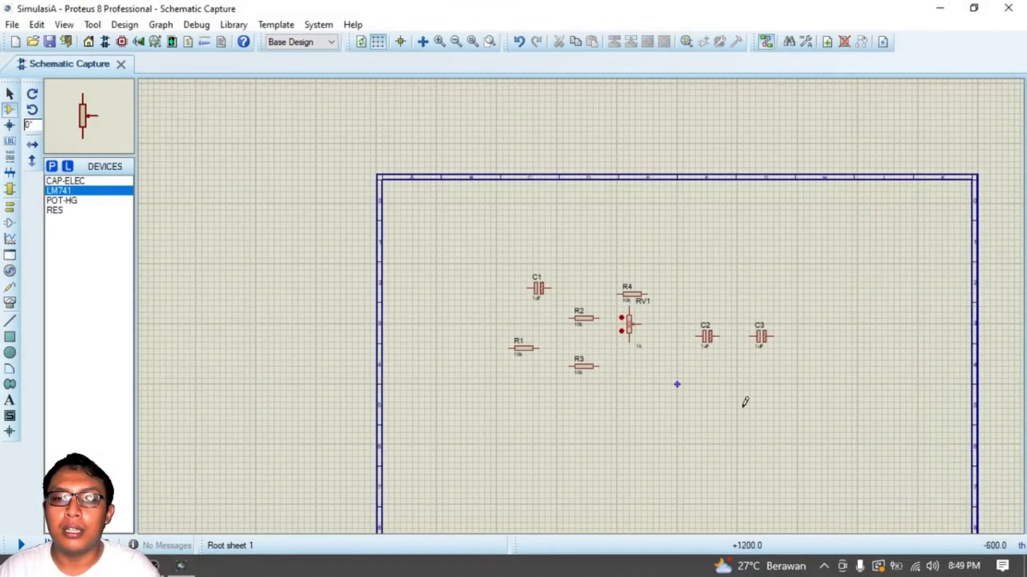
pyautogui.click(677, 384)
pyautogui.click(673, 385)
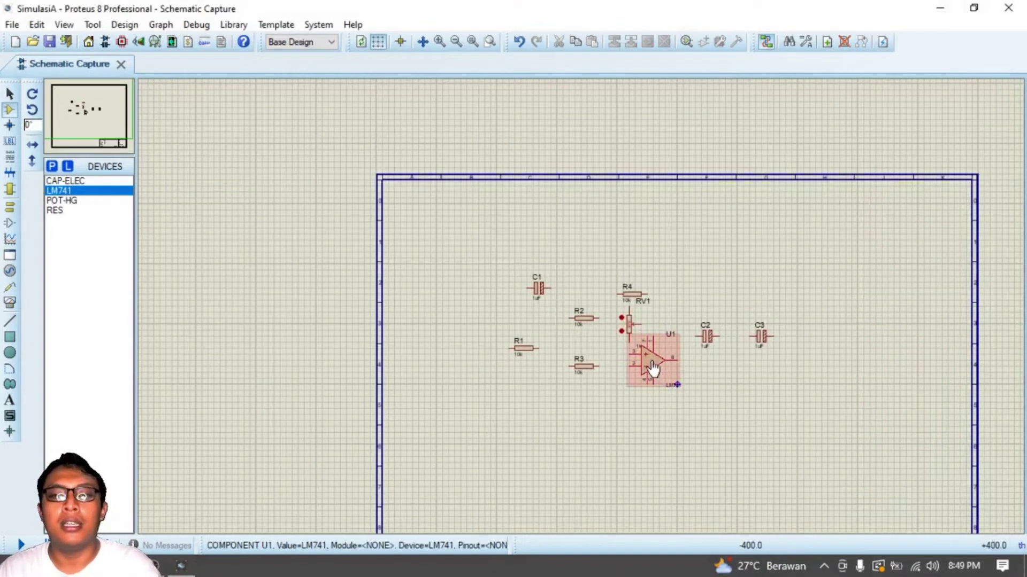
pyautogui.scroll(2, 666, 308)
pyautogui.scroll(-1, 583, 301)
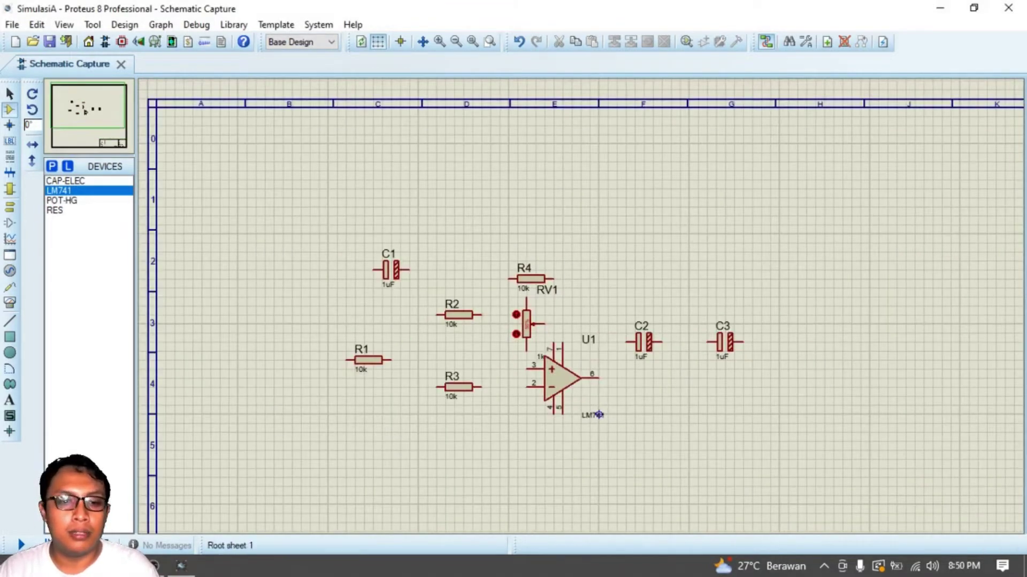
# Check the circuit diagram in the jobsheet and rotate potentiometer RV1 clockwise so it lies horizontally.
pyautogui.hotkey('alt', 'Tab')
pyautogui.hotkey('alt', 'Tab')
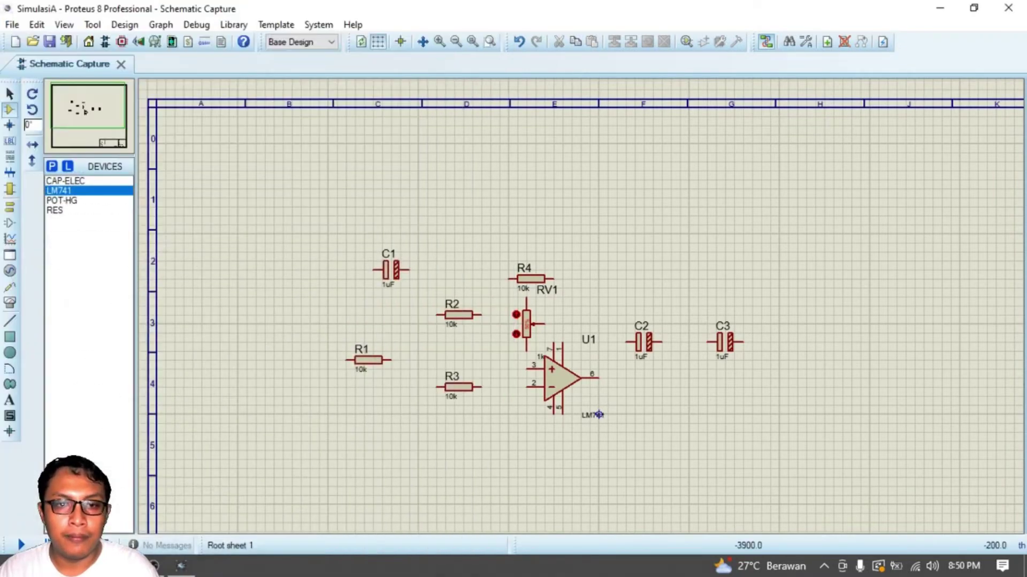
pyautogui.click(10, 94)
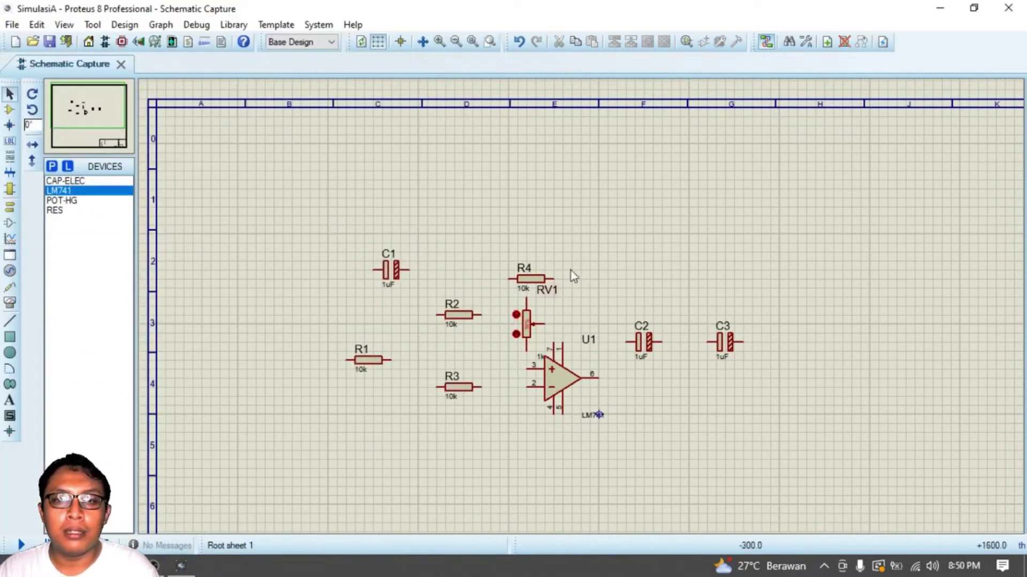
pyautogui.click(526, 336)
pyautogui.rightClick(527, 336)
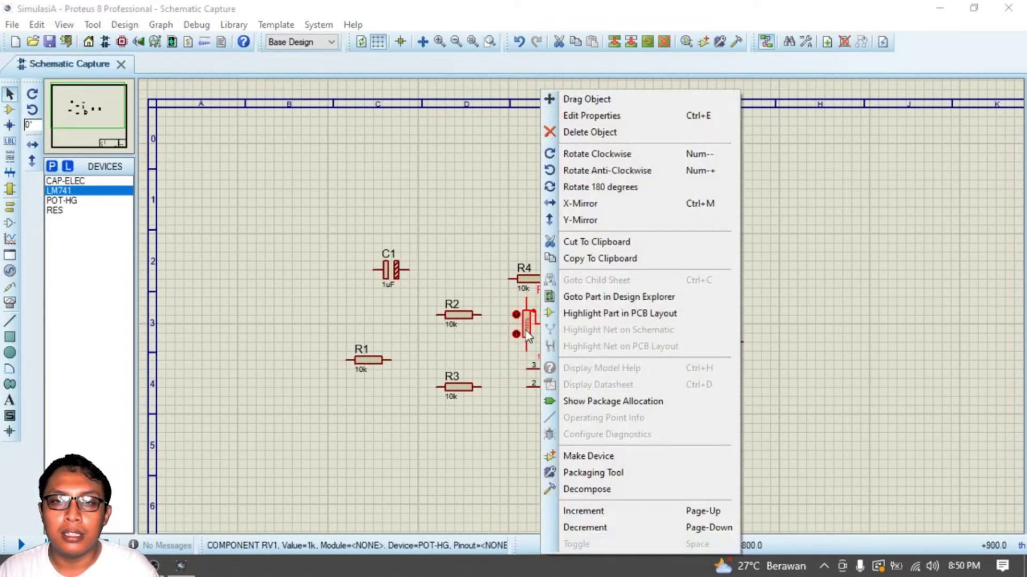
pyautogui.click(607, 158)
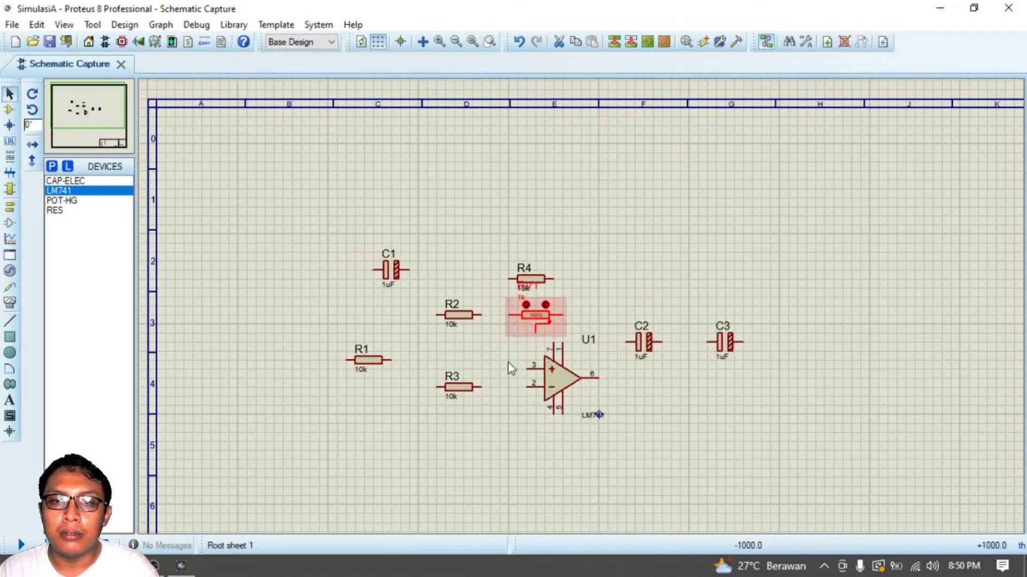
# Wire potentiometer RV1's left terminal to its wiper with a loop beneath the body.
pyautogui.click(508, 316)
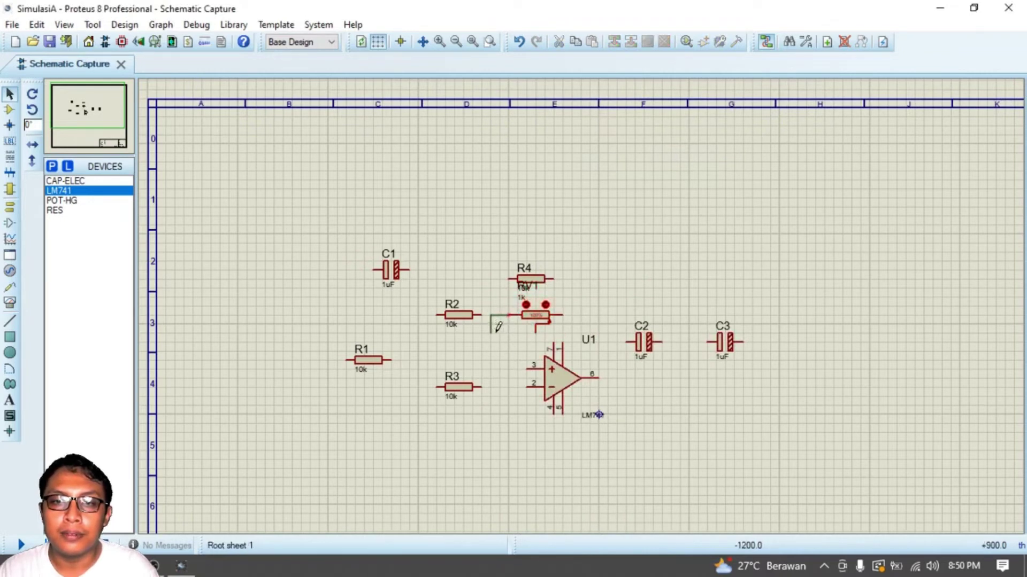
pyautogui.click(535, 328)
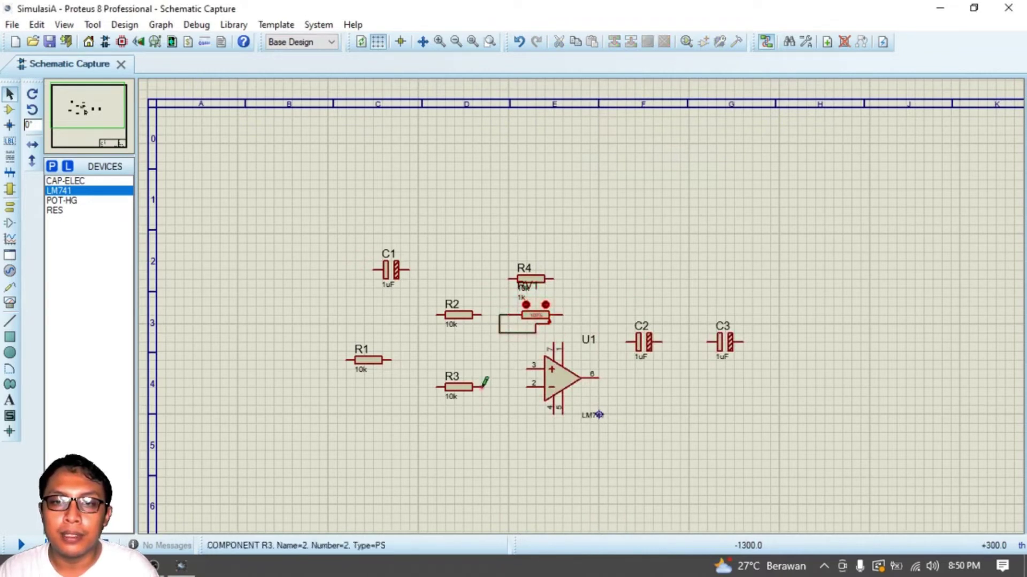
# Rotate resistors R3 and R2 anti-clockwise so both stand vertically, one above the other.
pyautogui.click(465, 394)
pyautogui.rightClick(465, 393)
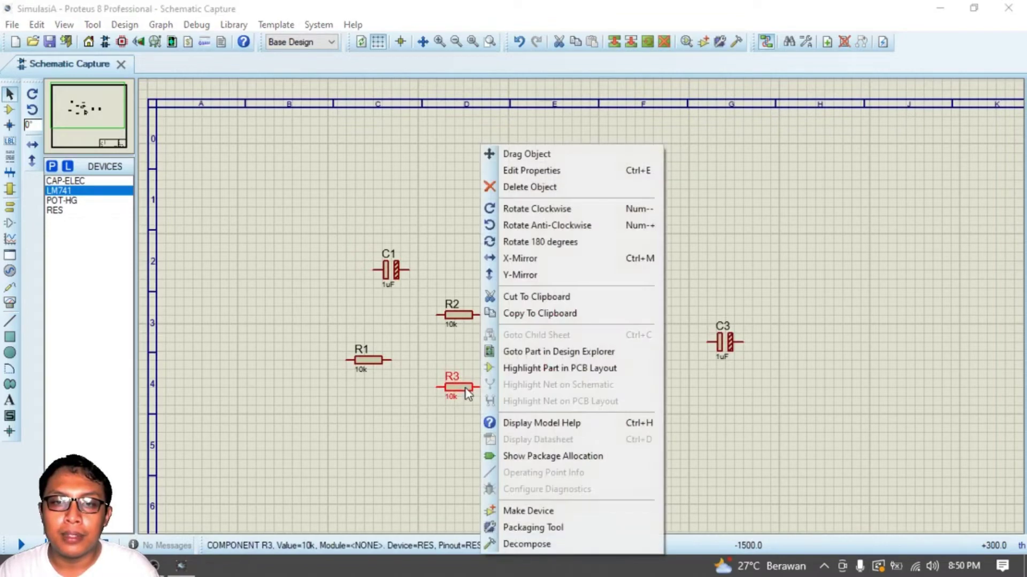
pyautogui.click(535, 228)
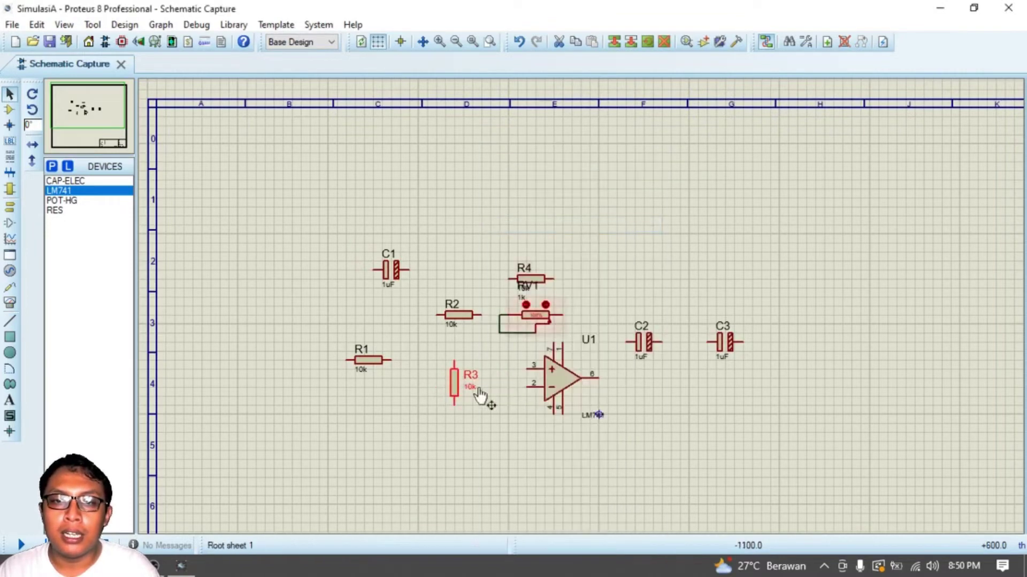
pyautogui.rightClick(458, 319)
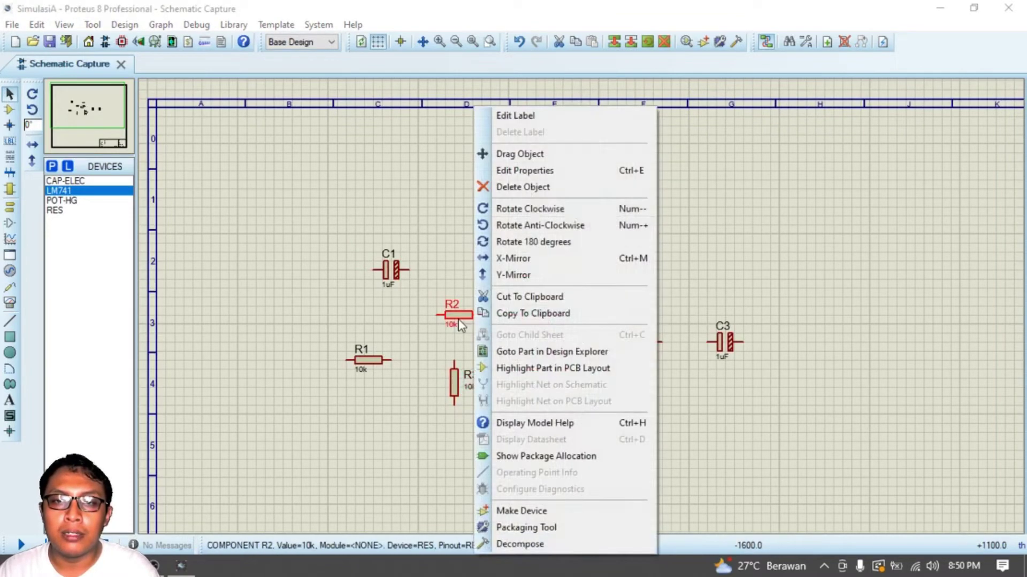
pyautogui.click(525, 223)
pyautogui.click(486, 348)
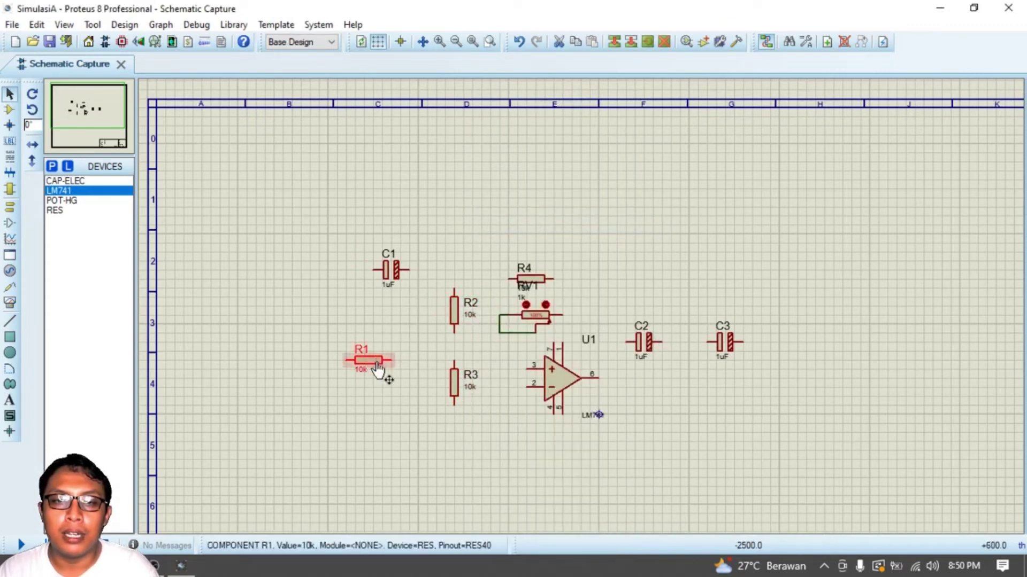
# Move R1 to the left of the gap between R2 and R3, and wire R2's lower terminal to R3's upper terminal.
pyautogui.moveTo(371, 362); pyautogui.dragTo(408, 352)
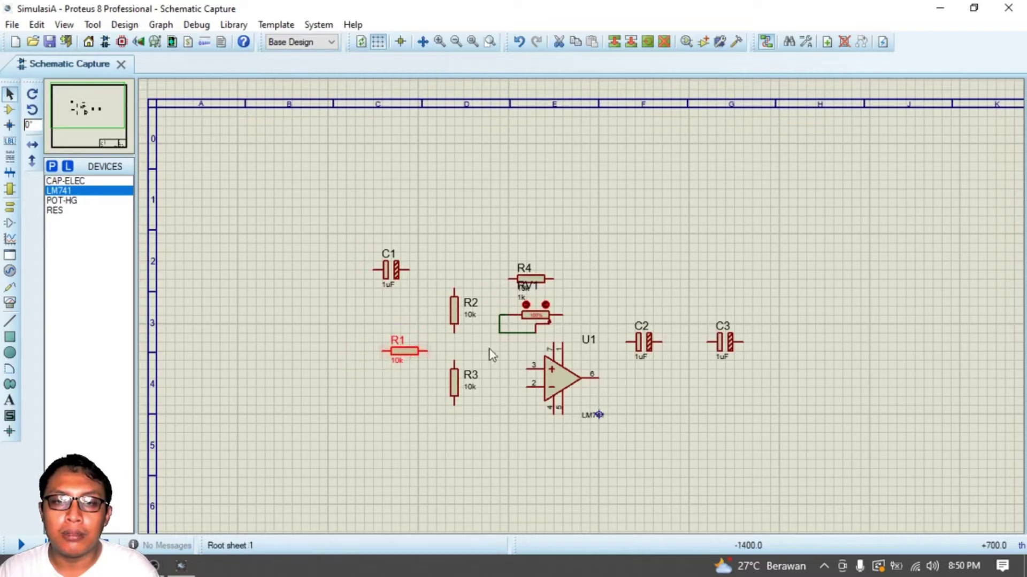
pyautogui.click(488, 353)
pyautogui.click(455, 356)
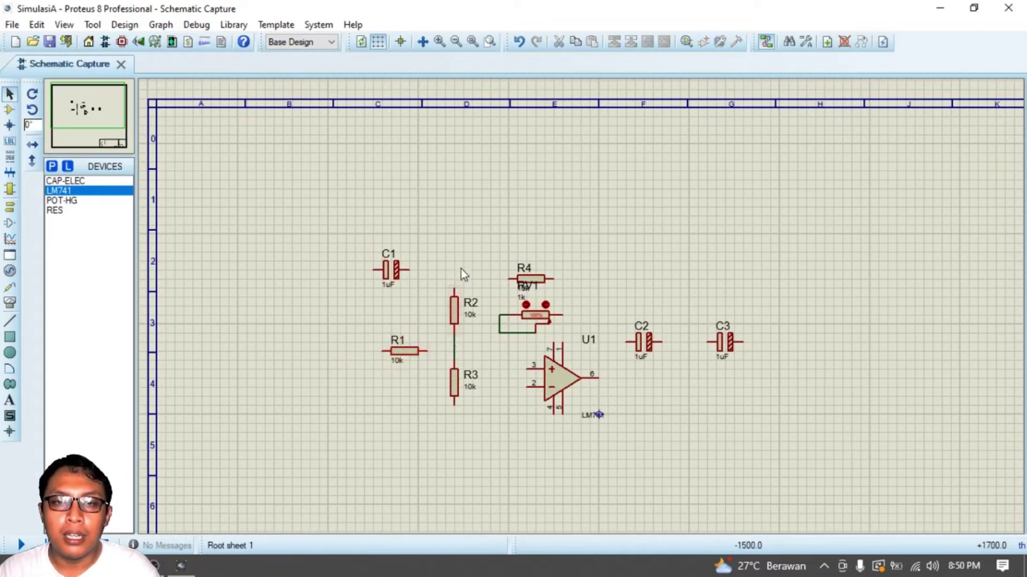
# Rotate capacitor C1 clockwise so it stands vertically.
pyautogui.rightClick(398, 270)
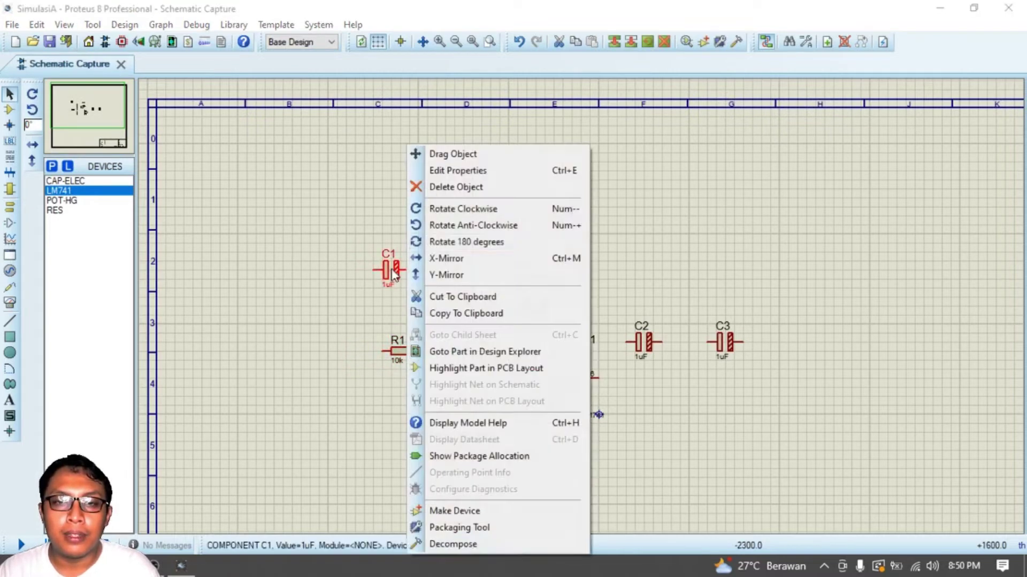
pyautogui.click(449, 216)
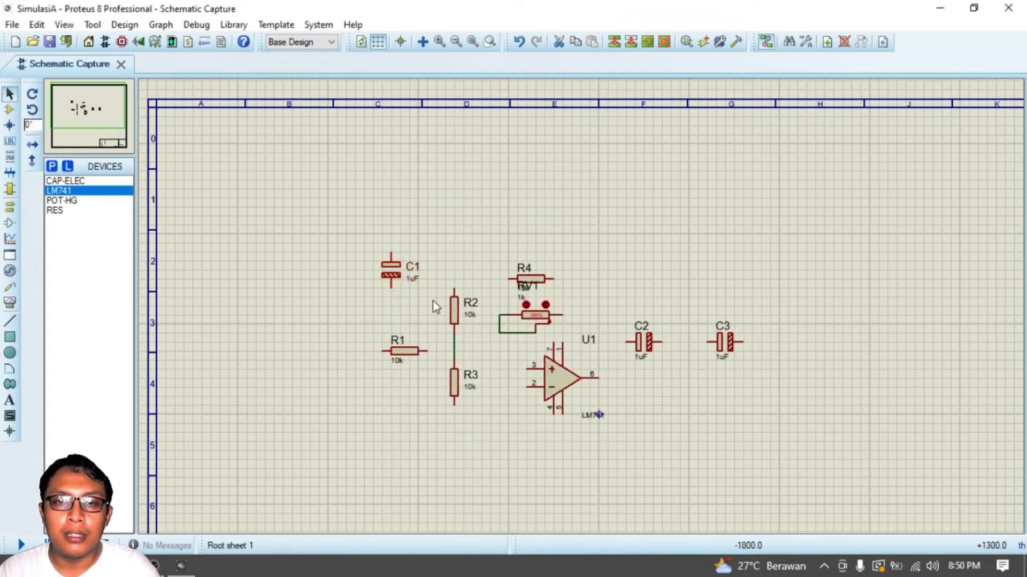
pyautogui.click(432, 300)
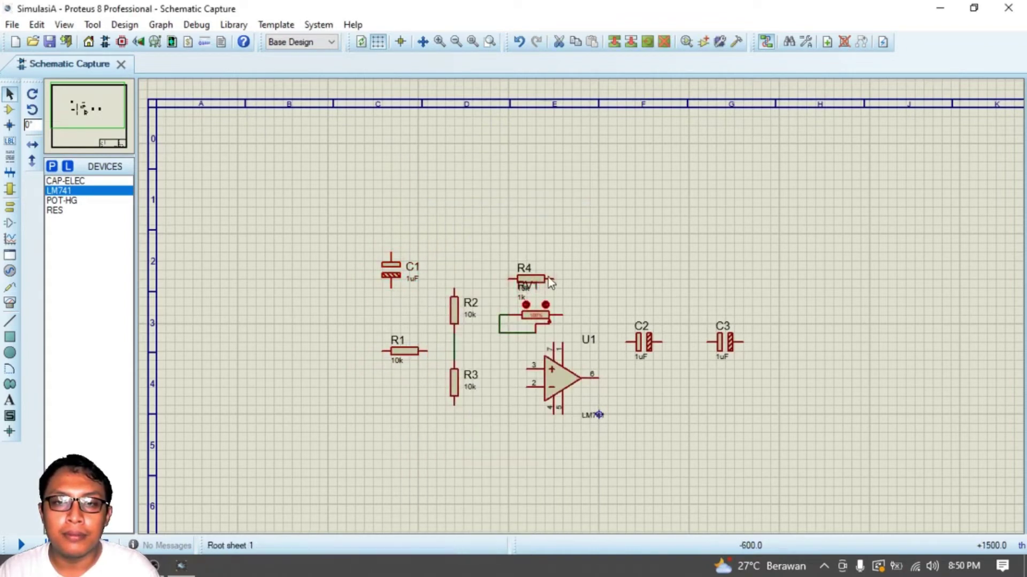
# Move resistor R4 straight up to leave more space between it and potentiometer RV1.
pyautogui.click(547, 280)
pyautogui.click(559, 296)
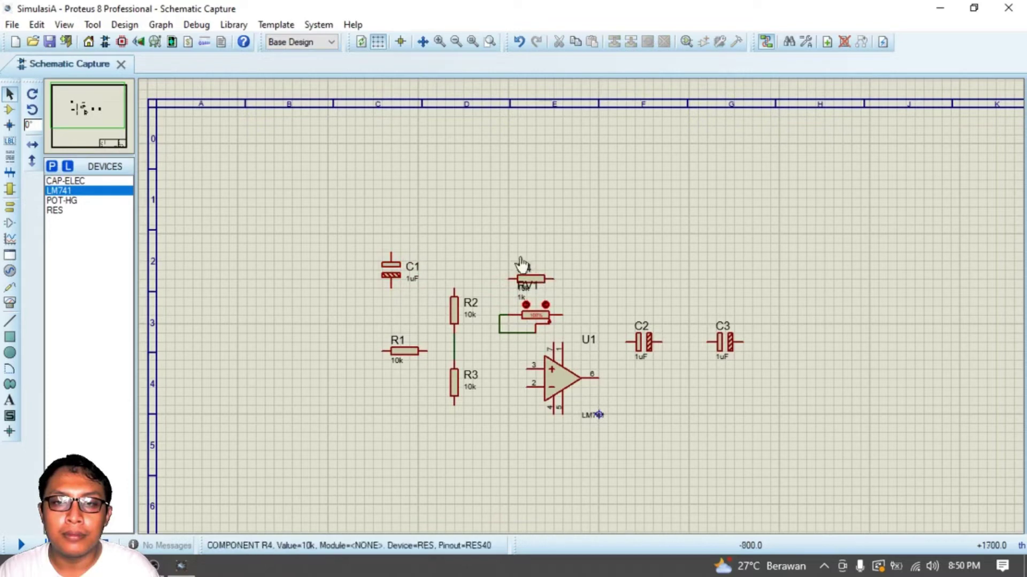
pyautogui.moveTo(508, 243); pyautogui.dragTo(537, 252)
pyautogui.click(603, 259)
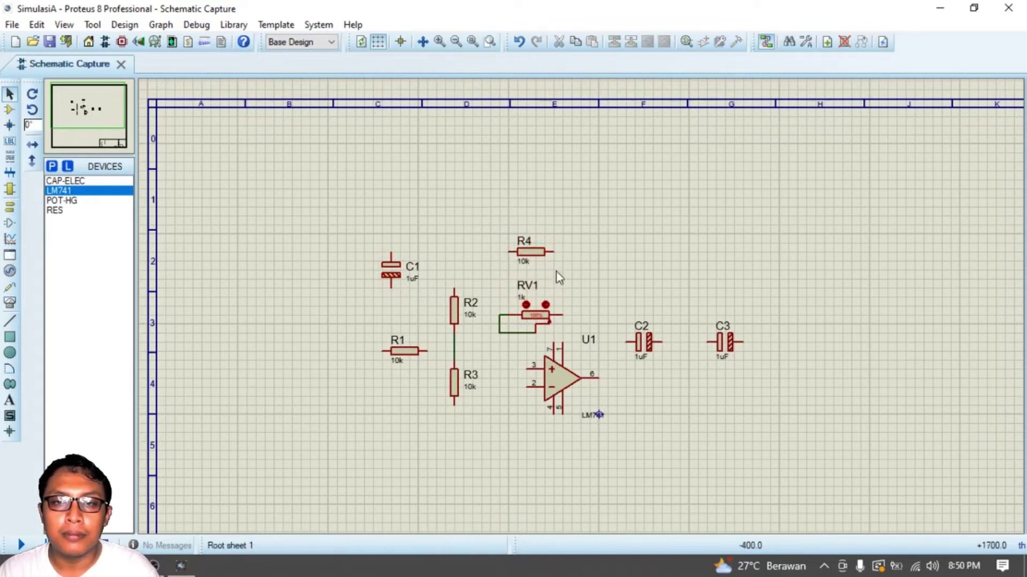
# Move capacitor C3 from the right of C2 to the free area above C1.
pyautogui.click(646, 340)
pyautogui.click(728, 347)
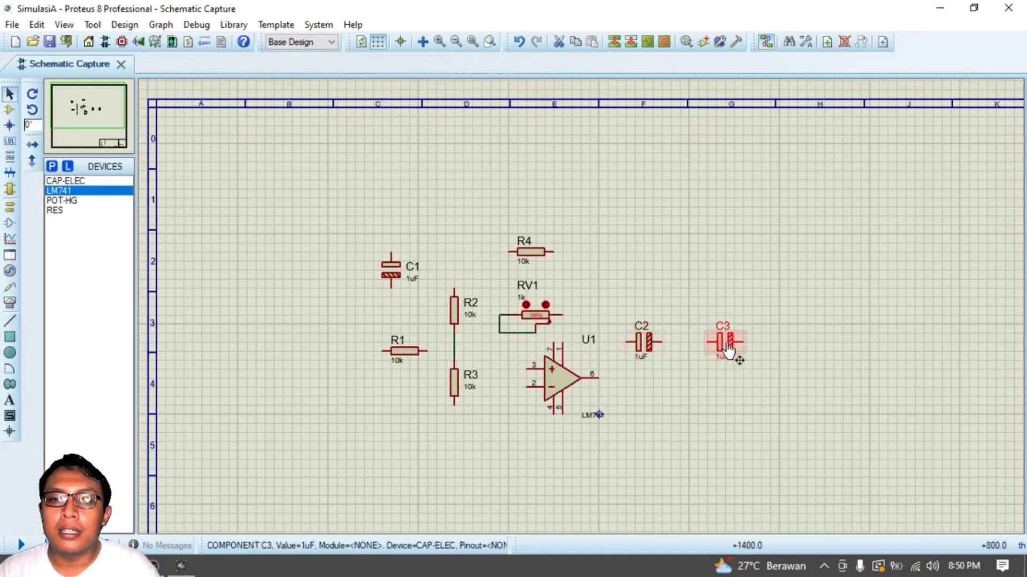
pyautogui.moveTo(727, 346); pyautogui.dragTo(419, 202)
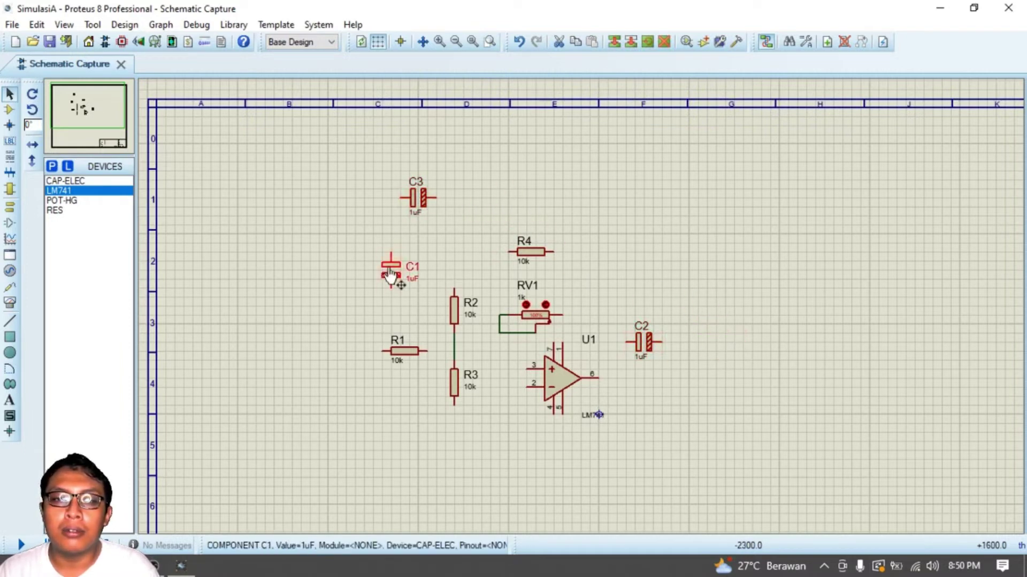
# Move capacitor C1 to the left of R1 and rotate it anti-clockwise so it lies horizontally.
pyautogui.moveTo(390, 274); pyautogui.dragTo(310, 349)
pyautogui.rightClick(310, 349)
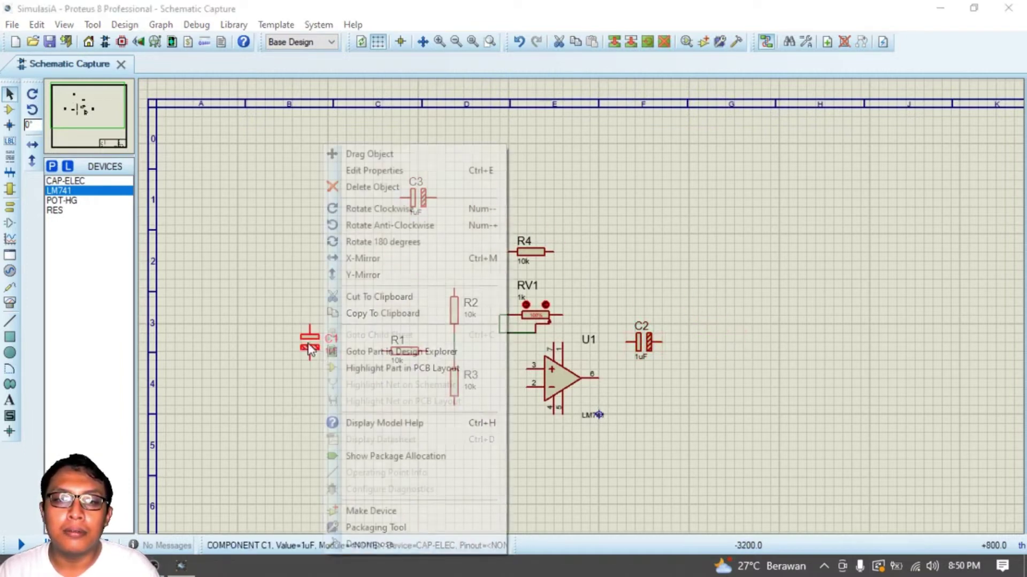
pyautogui.click(393, 225)
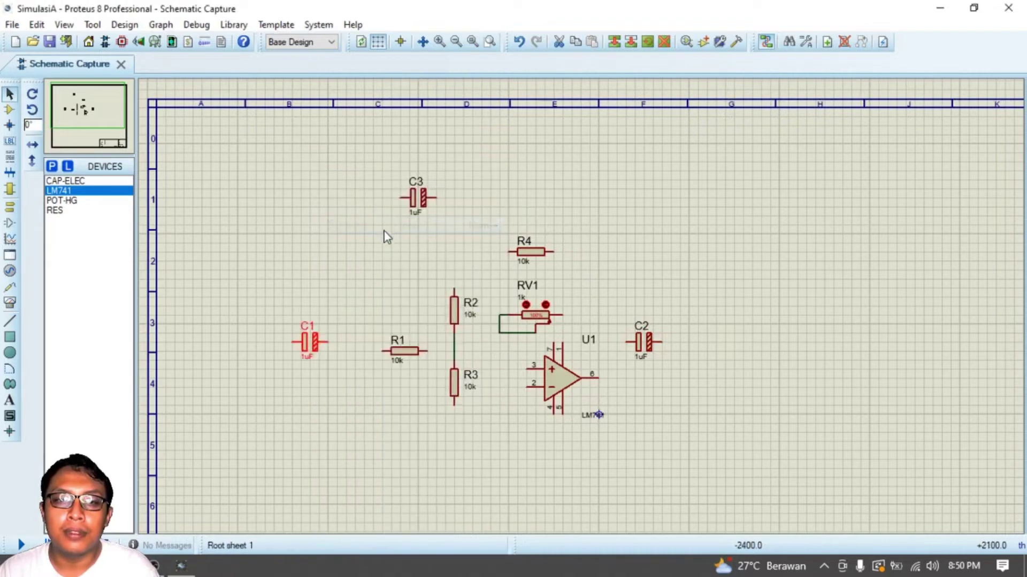
# Rotate capacitor C3 clockwise to stand vertically and move it down to the space above R1.
pyautogui.rightClick(431, 212)
pyautogui.click(432, 208)
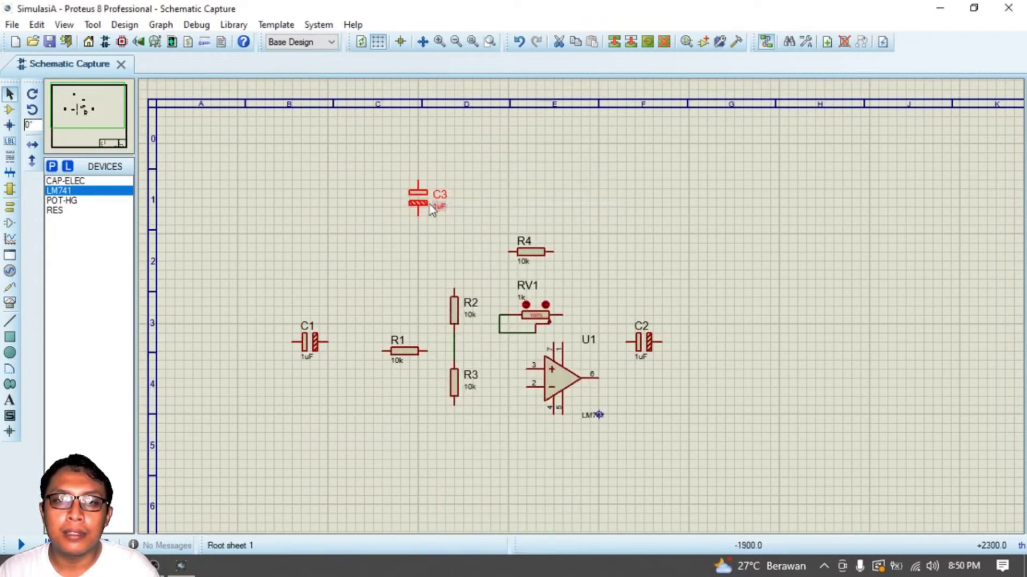
pyautogui.moveTo(429, 205); pyautogui.dragTo(411, 267)
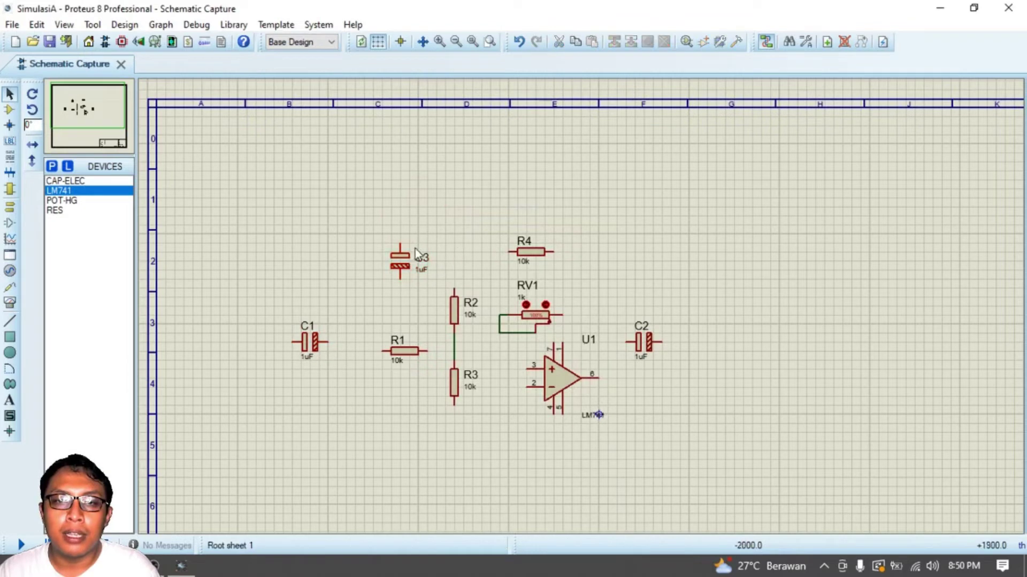
# Wire C3's upper terminal to the top of R2, and try to wire R1's right terminal to the R2–R3 connection.
pyautogui.click(399, 243)
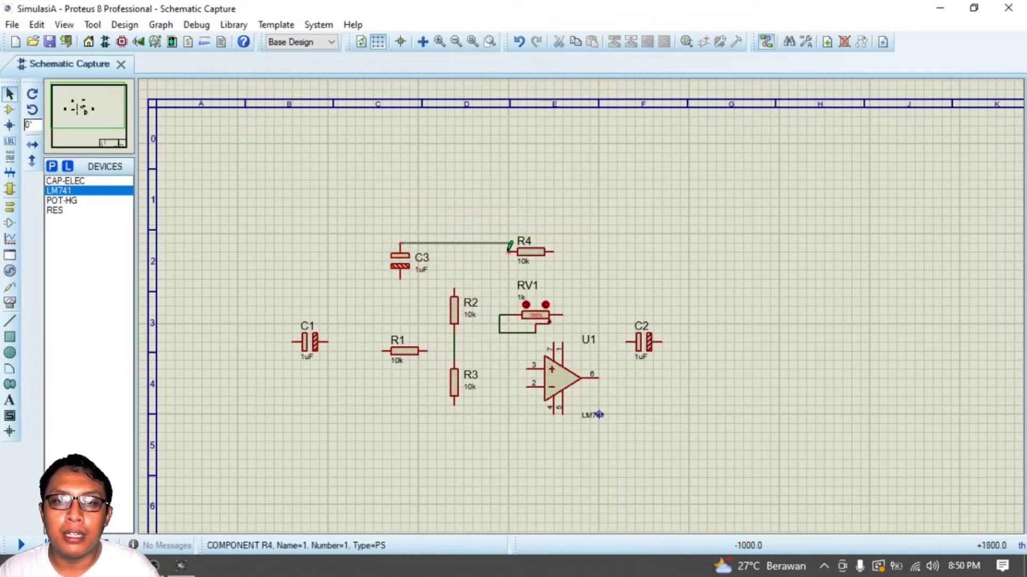
pyautogui.click(454, 286)
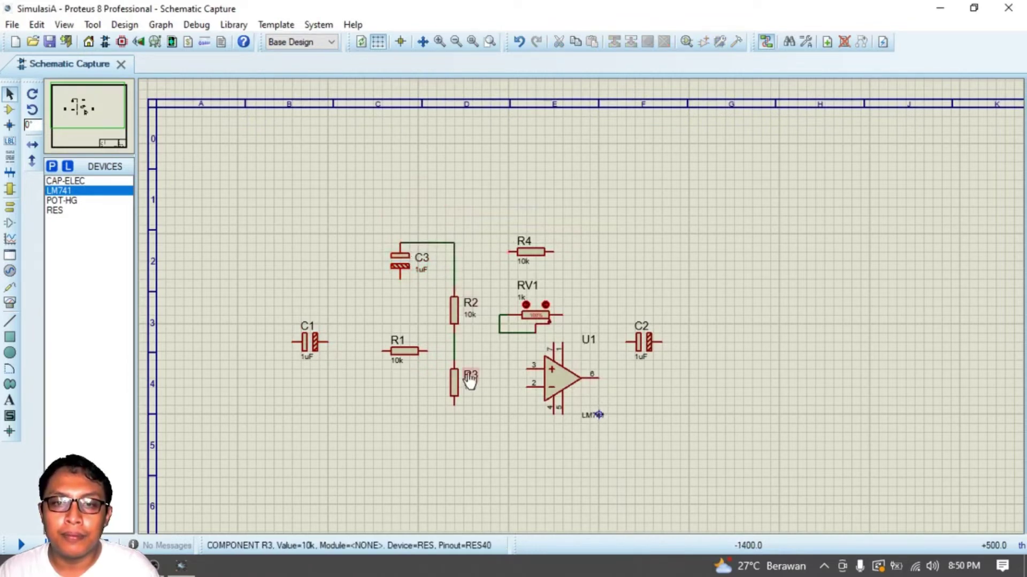
pyautogui.click(427, 351)
pyautogui.click(454, 351)
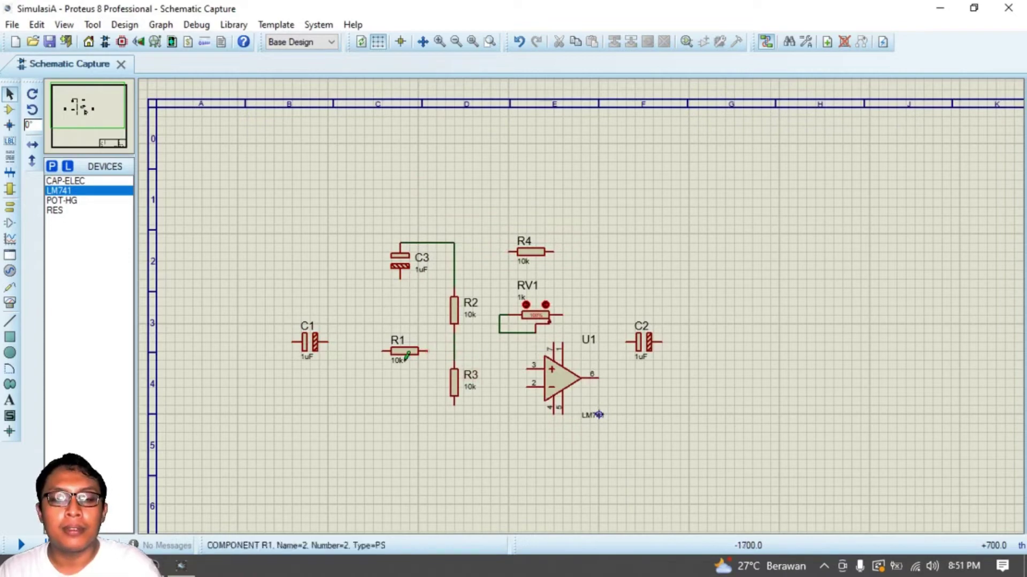
# Check the capacitor polarity in the Word jobsheet's circuit diagram and rotate C1 by 180 degrees in Proteus.
pyautogui.hotkey('alt', 'Tab')
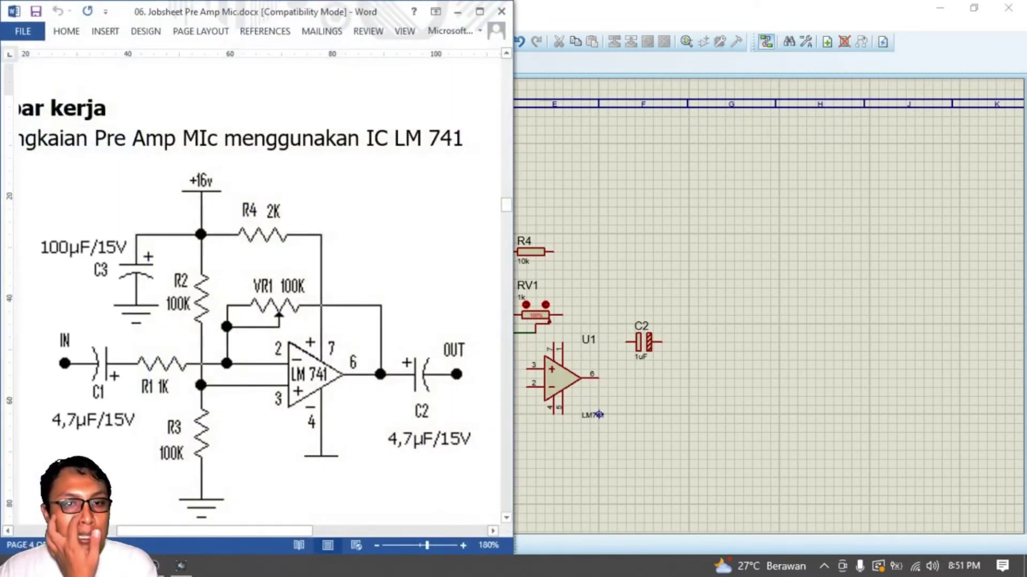
pyautogui.hotkey('alt', 'Tab')
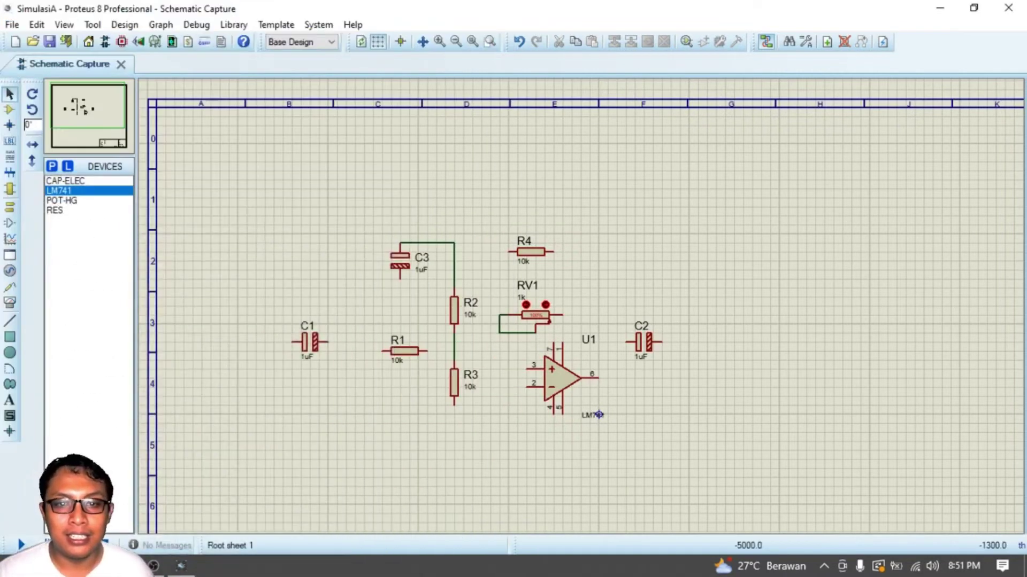
pyautogui.rightClick(311, 342)
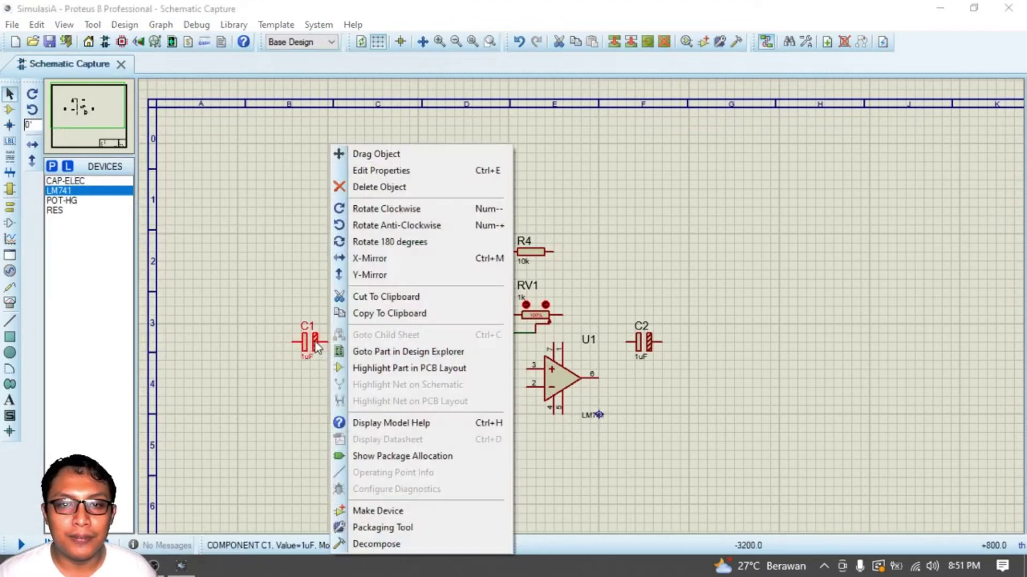
pyautogui.click(401, 241)
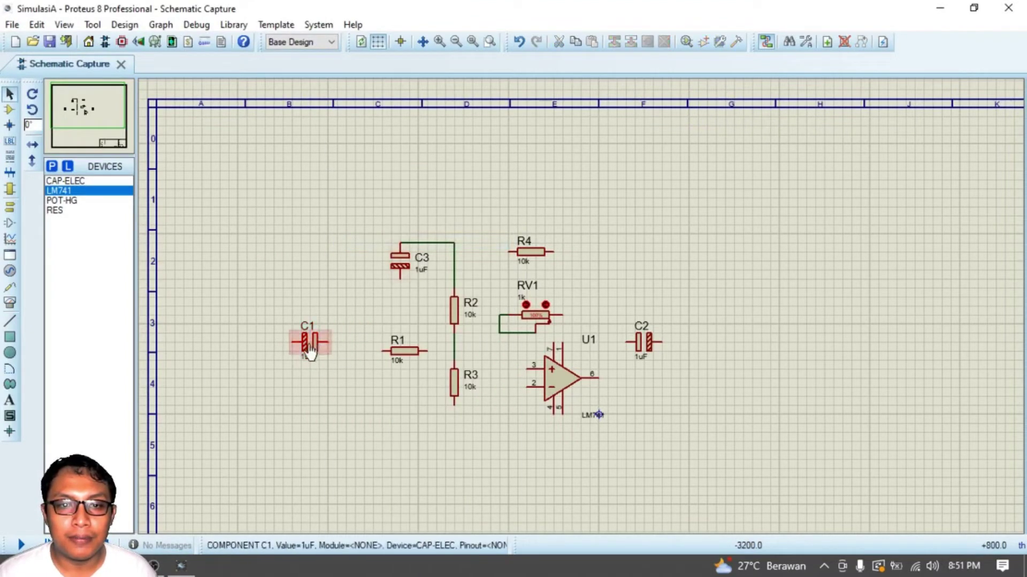
# Move C1 closer to R1 and level with it, and wire C1's right terminal to R1's left terminal.
pyautogui.moveTo(323, 353); pyautogui.dragTo(351, 362)
pyautogui.click(371, 331)
pyautogui.click(352, 351)
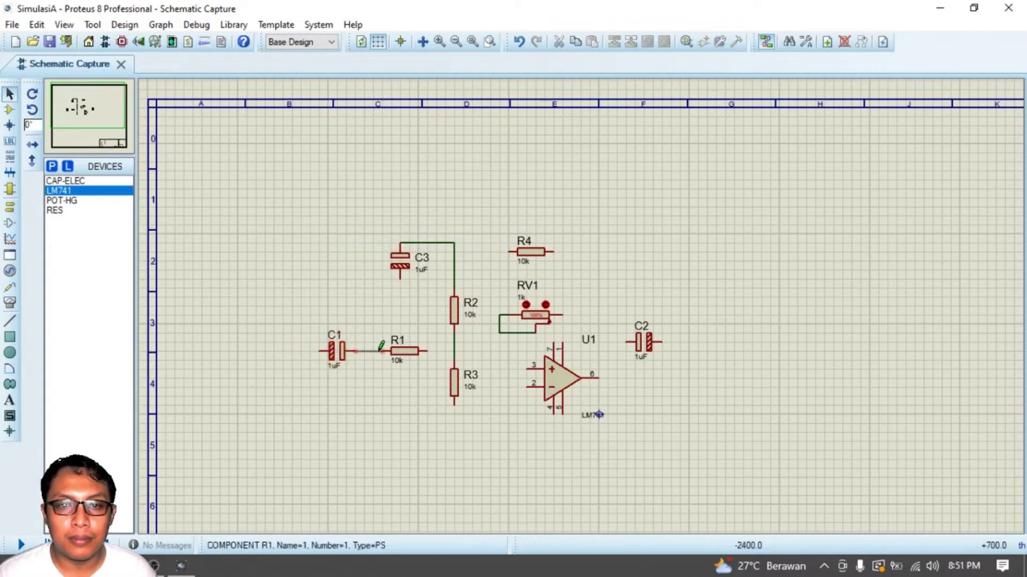
pyautogui.click(383, 352)
# Check the jobsheet diagram in Word and wire R1's right terminal across the R2–R3 wire to pin 2 of U1 in Proteus.
pyautogui.click(129, 566)
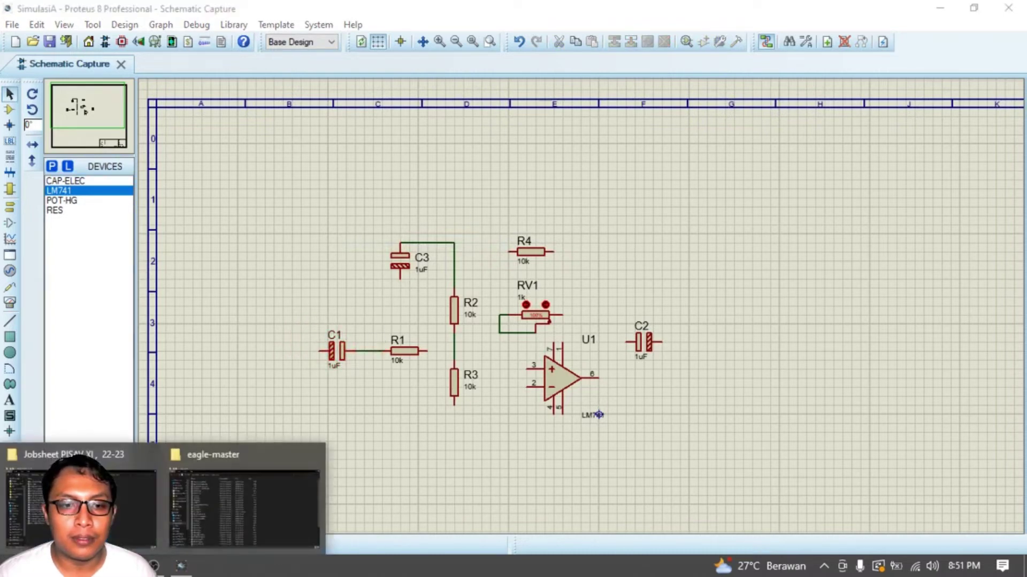
pyautogui.click(80, 508)
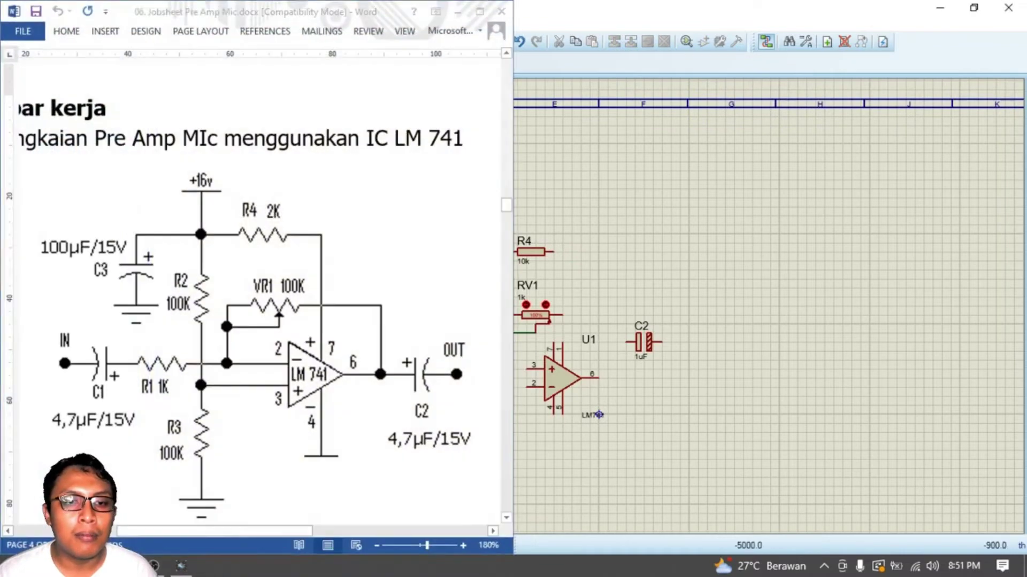
pyautogui.click(278, 432)
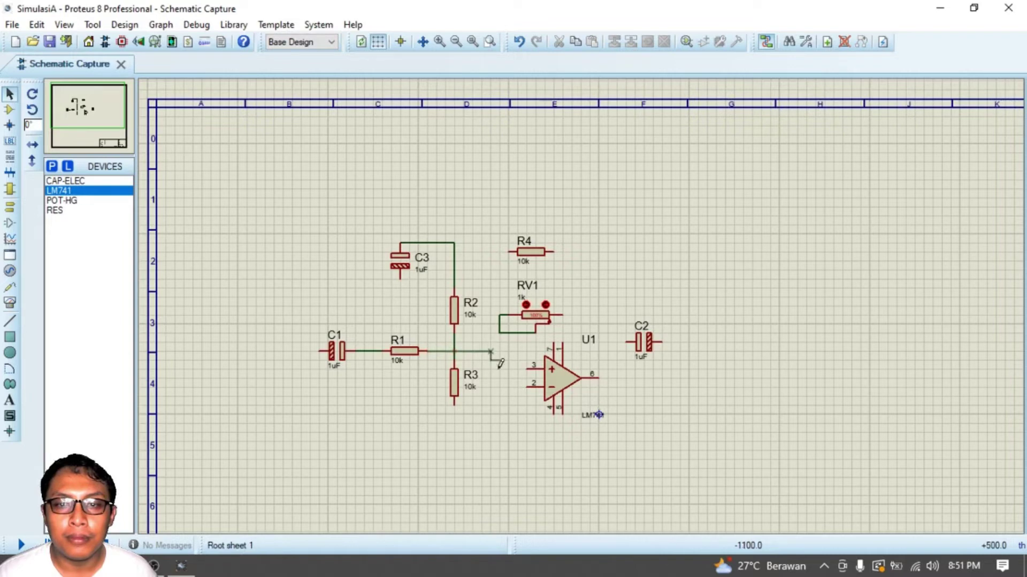
pyautogui.click(532, 386)
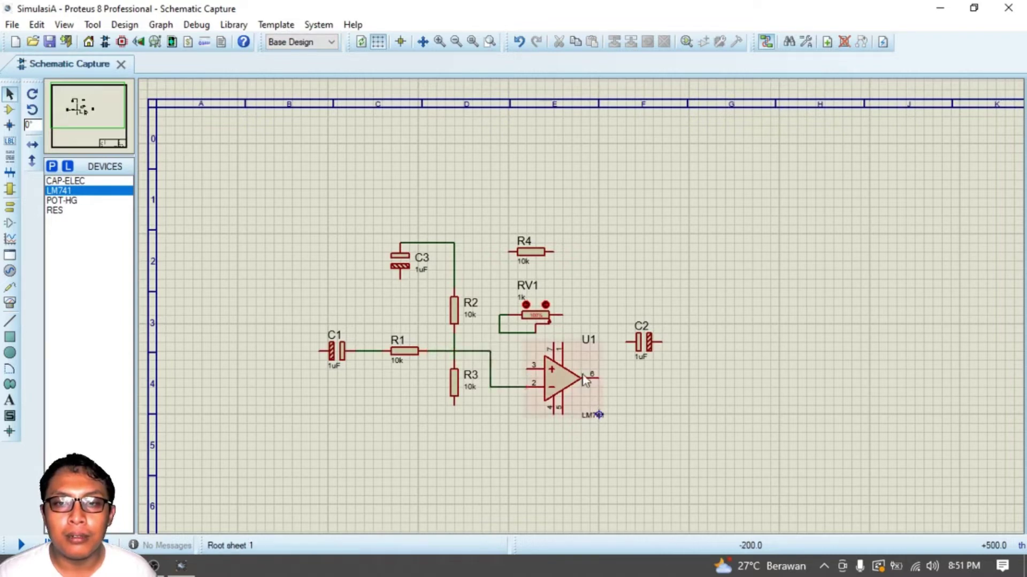
# Move RV1 with its wiper loop up towards R4, and move op-amp U1 slightly up and to the left.
pyautogui.moveTo(592, 279); pyautogui.dragTo(492, 344)
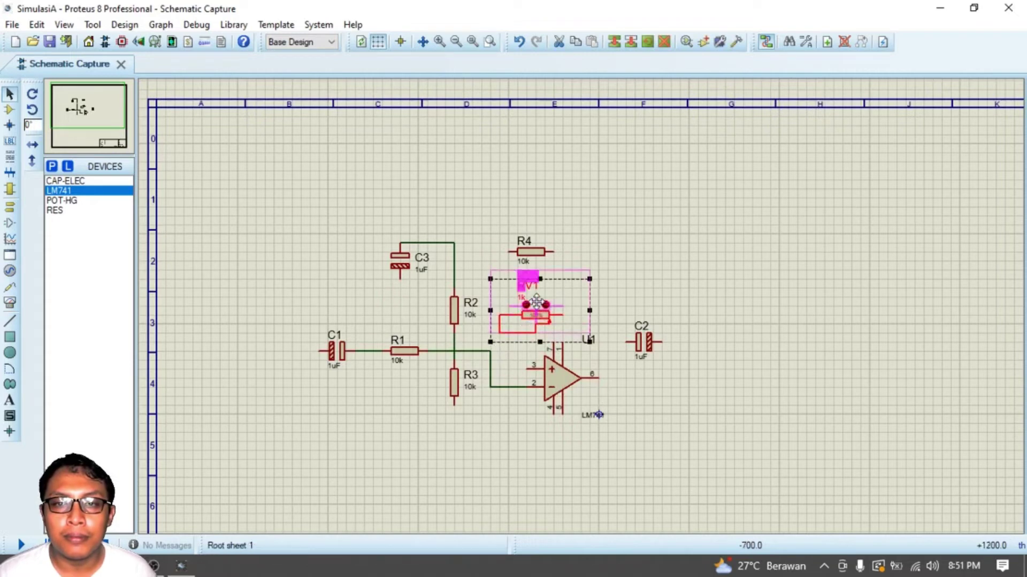
pyautogui.moveTo(536, 303); pyautogui.dragTo(535, 285)
pyautogui.click(641, 275)
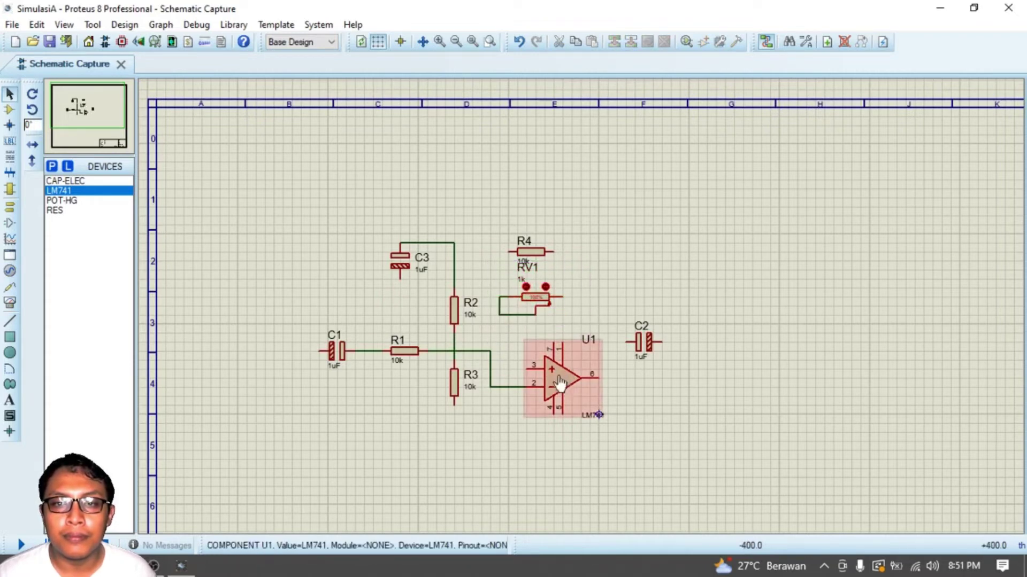
pyautogui.moveTo(560, 383); pyautogui.dragTo(546, 358)
pyautogui.click(604, 281)
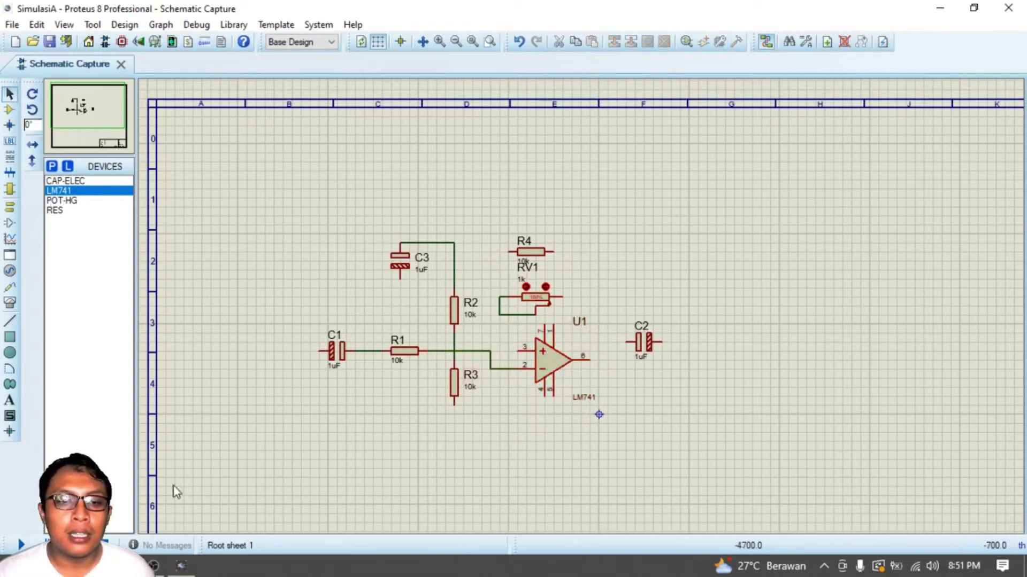
# Check the jobsheet diagram in Word, then in Proteus move R3 slightly down and wire U1 pin 3 to the R2–R3 wire.
pyautogui.hotkey('alt', 'Tab')
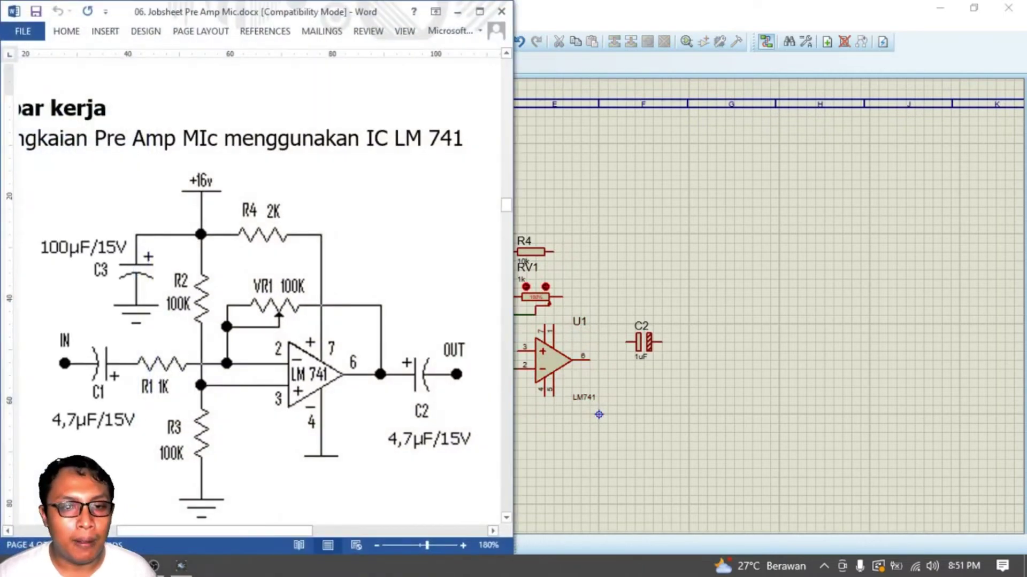
pyautogui.hotkey('alt', 'Tab')
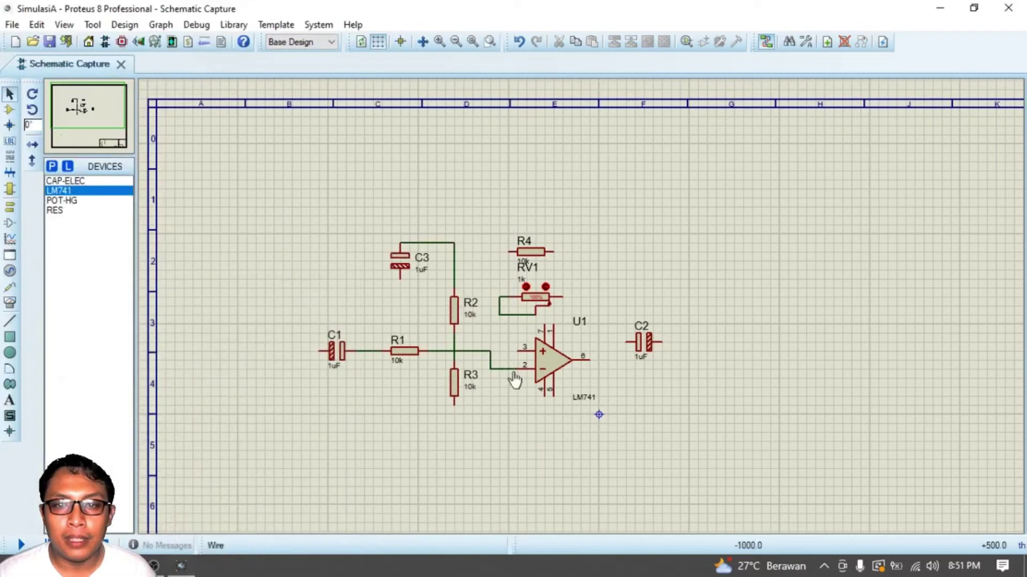
pyautogui.click(454, 381)
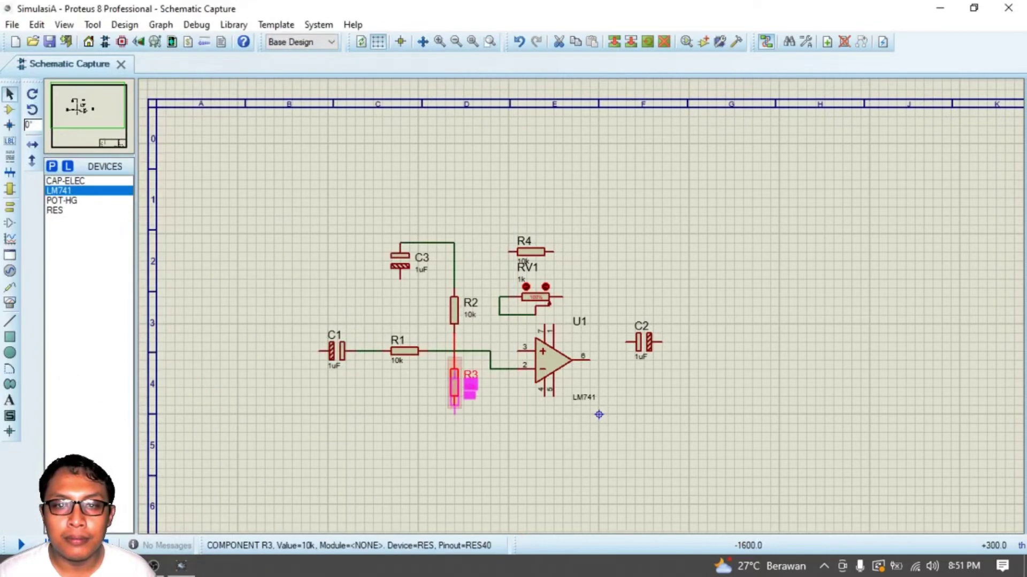
pyautogui.click(509, 394)
pyautogui.click(517, 352)
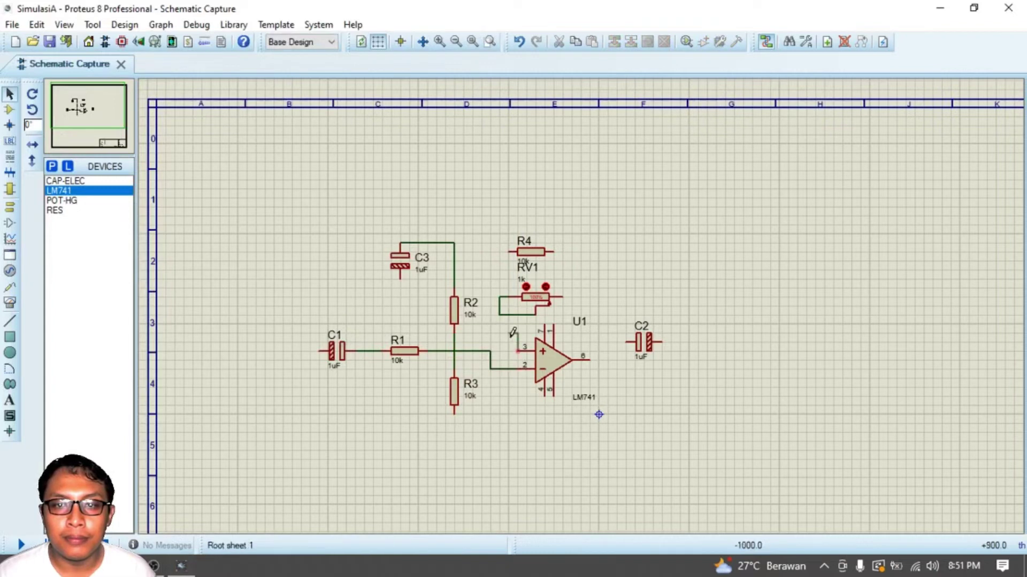
pyautogui.click(455, 341)
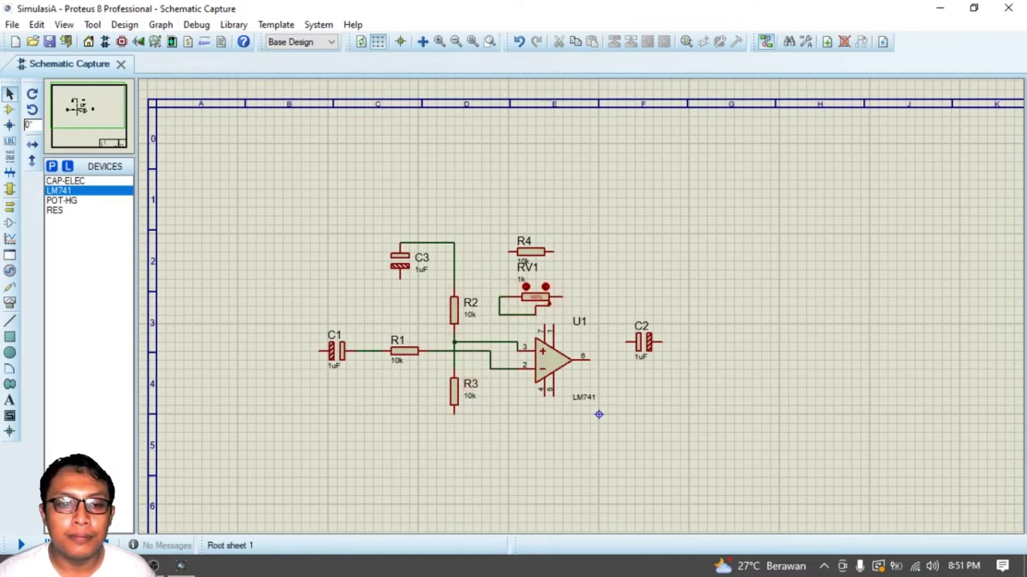
# Check the jobsheet diagram in Word and wire U1 pin 2 to the lower-left corner of RV1's wiper loop in Proteus.
pyautogui.hotkey('alt', 'Tab')
pyautogui.hotkey('alt', 'Tab')
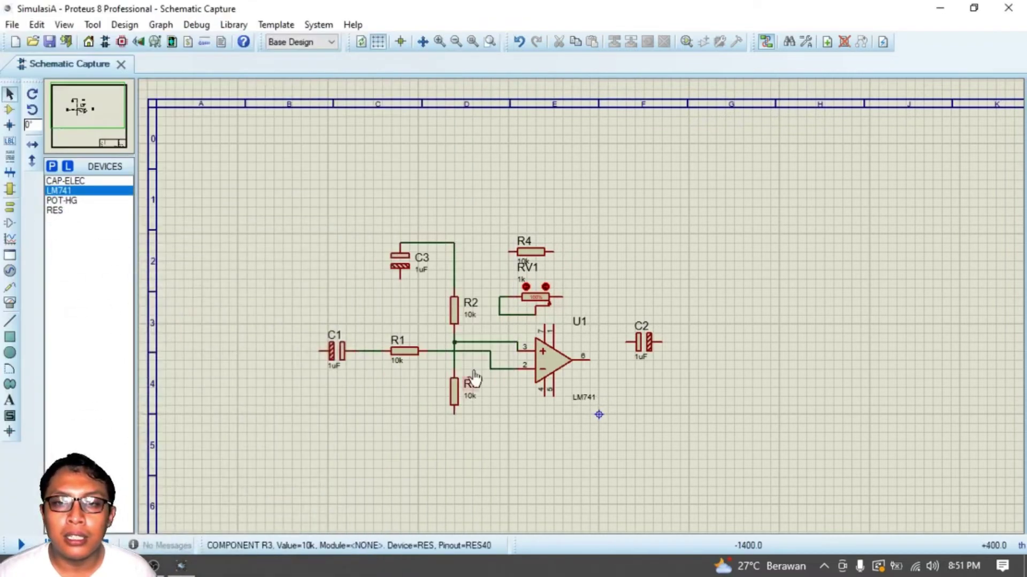
pyautogui.click(517, 367)
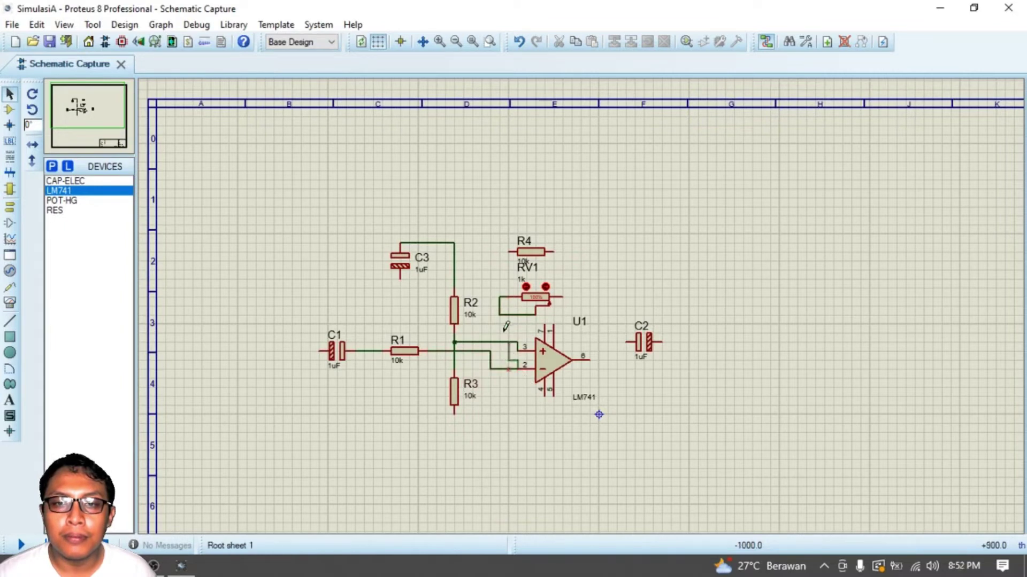
pyautogui.click(502, 315)
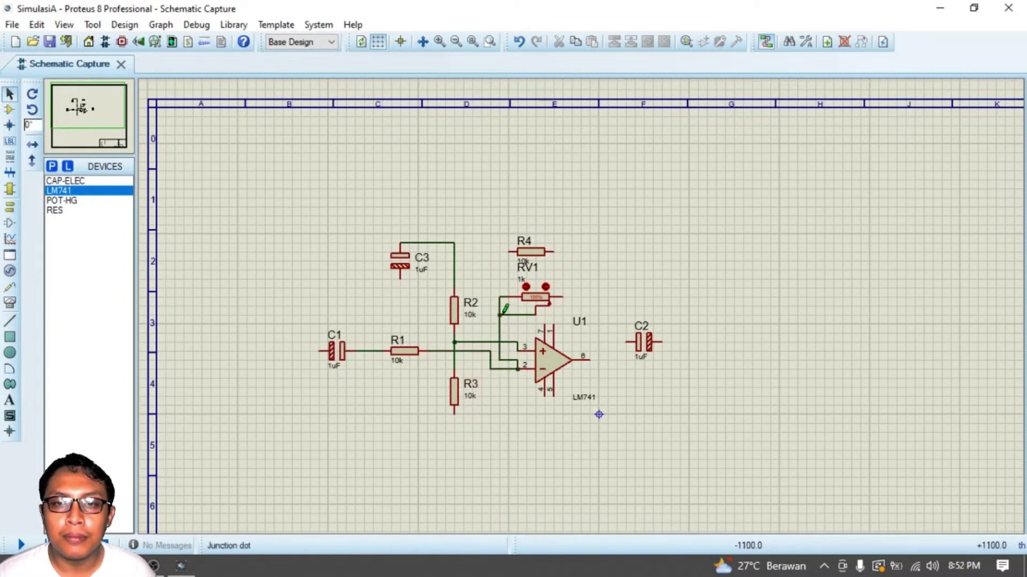
# Shift the vertical bend of the R1–pin 2 wire left and straighten RV1's wire down onto the pin 2 line.
pyautogui.click(517, 366)
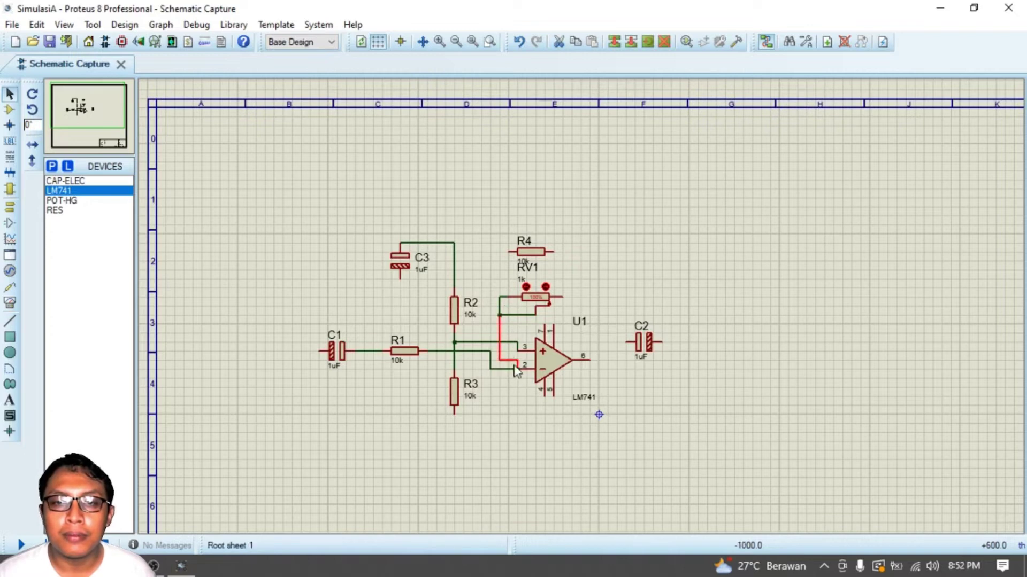
pyautogui.click(503, 369)
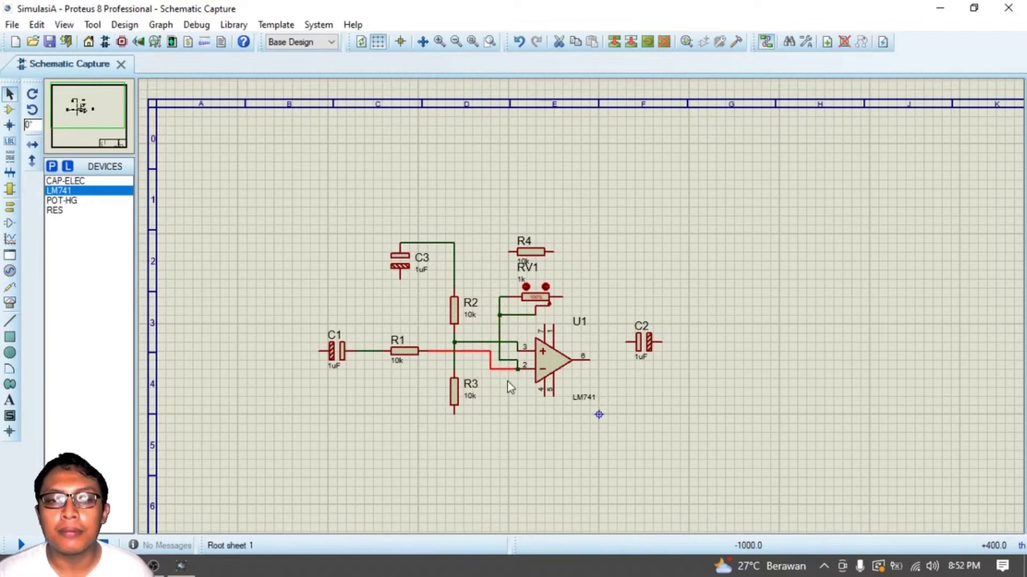
pyautogui.moveTo(490, 360); pyautogui.dragTo(473, 361)
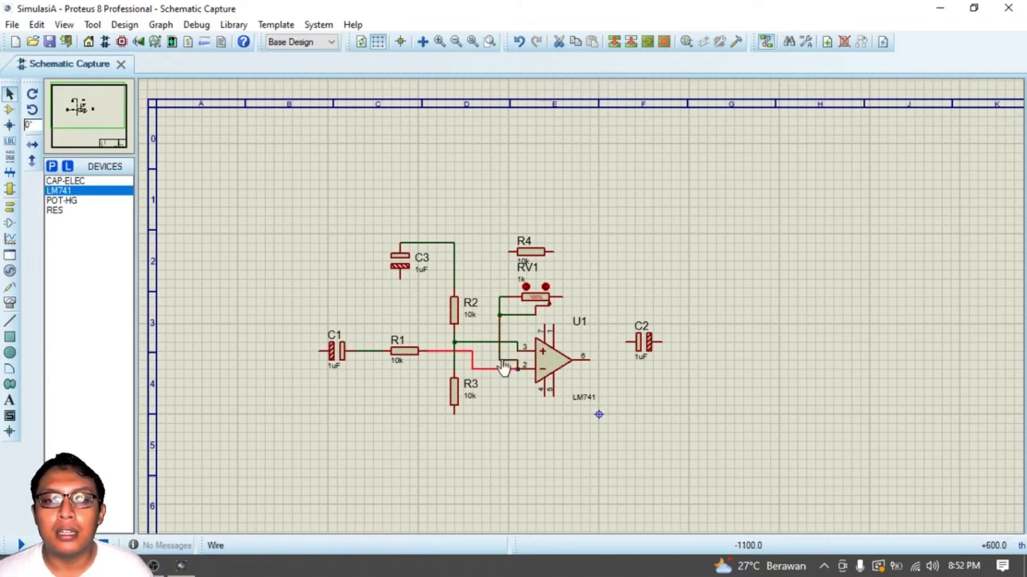
pyautogui.click(507, 360)
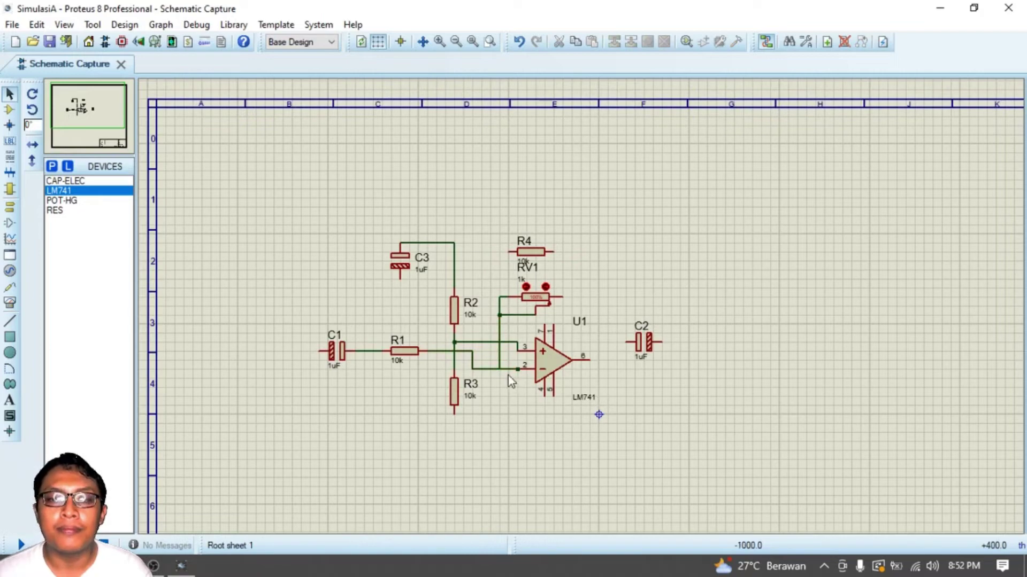
# Move the junction dot at U1 pin 2 left to where RV1's vertical wire meets the pin 2 line.
pyautogui.press('F6')
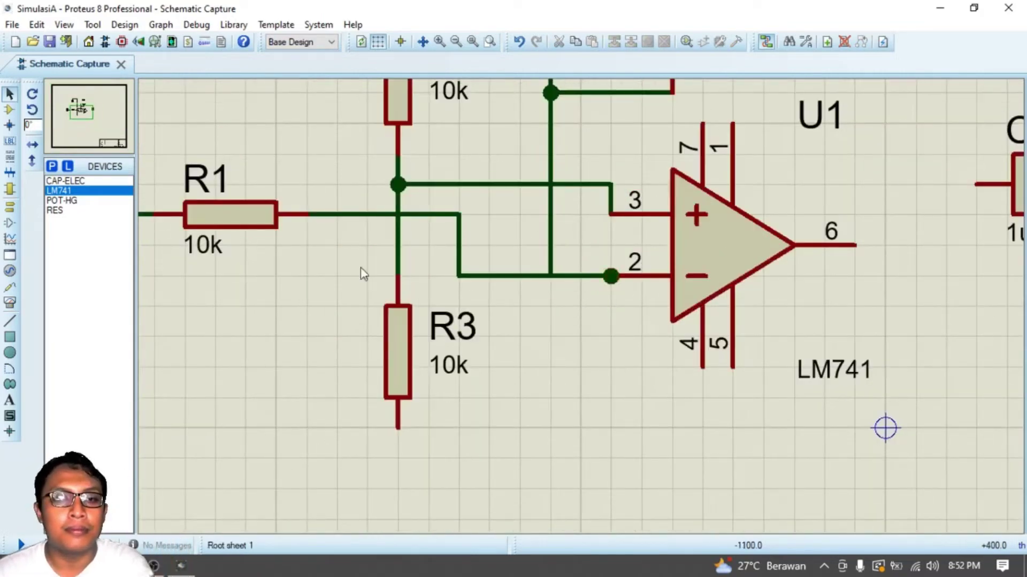
pyautogui.moveTo(580, 244); pyautogui.dragTo(642, 306)
pyautogui.moveTo(579, 274); pyautogui.dragTo(550, 274)
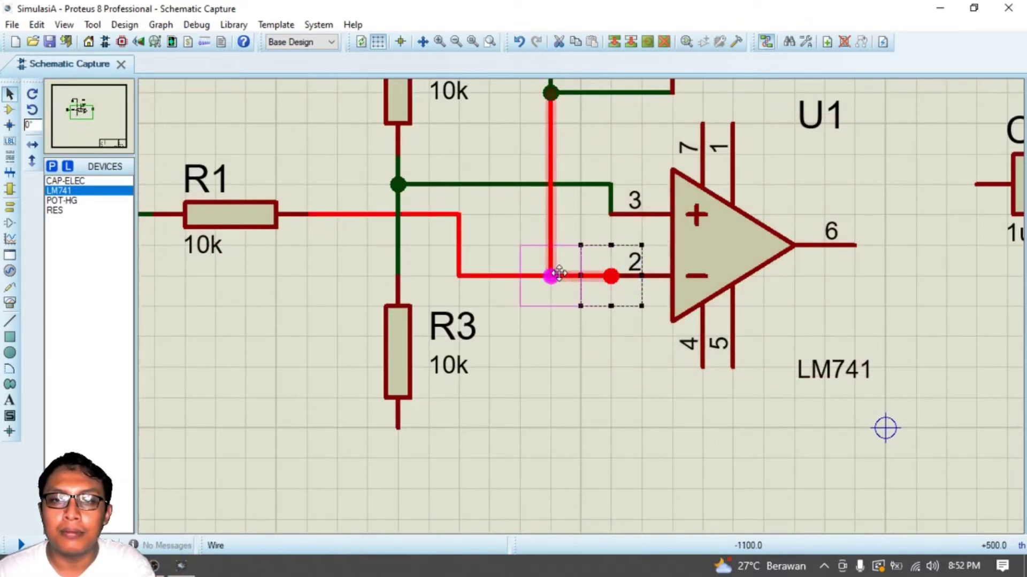
pyautogui.click(609, 335)
# Move R4 up and left, level with the C3–R2 wire, and wire its left terminal straight to that wire's corner.
pyautogui.scroll(-2, 581, 307)
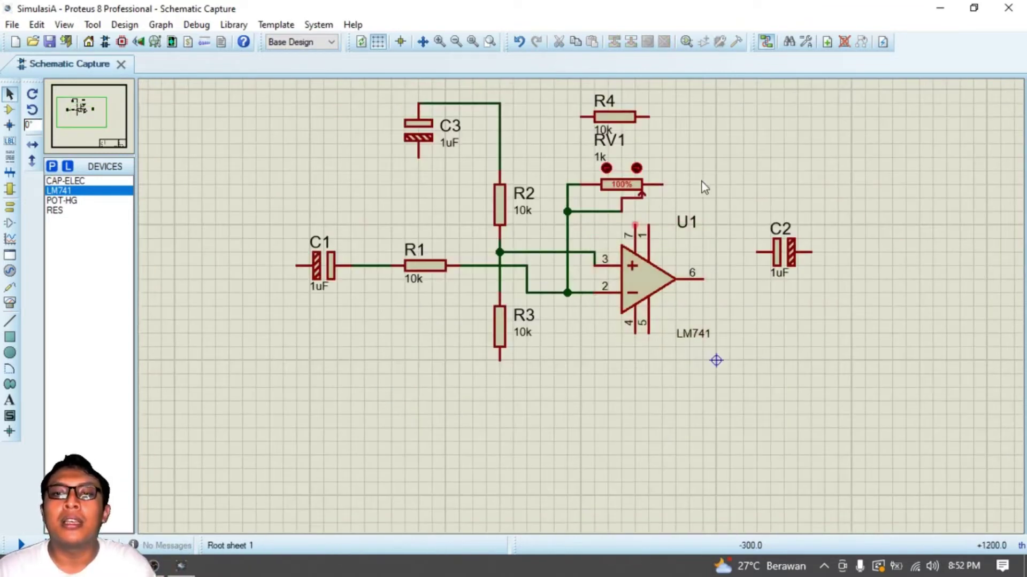
pyautogui.scroll(-1, 663, 185)
pyautogui.middleClick(653, 191)
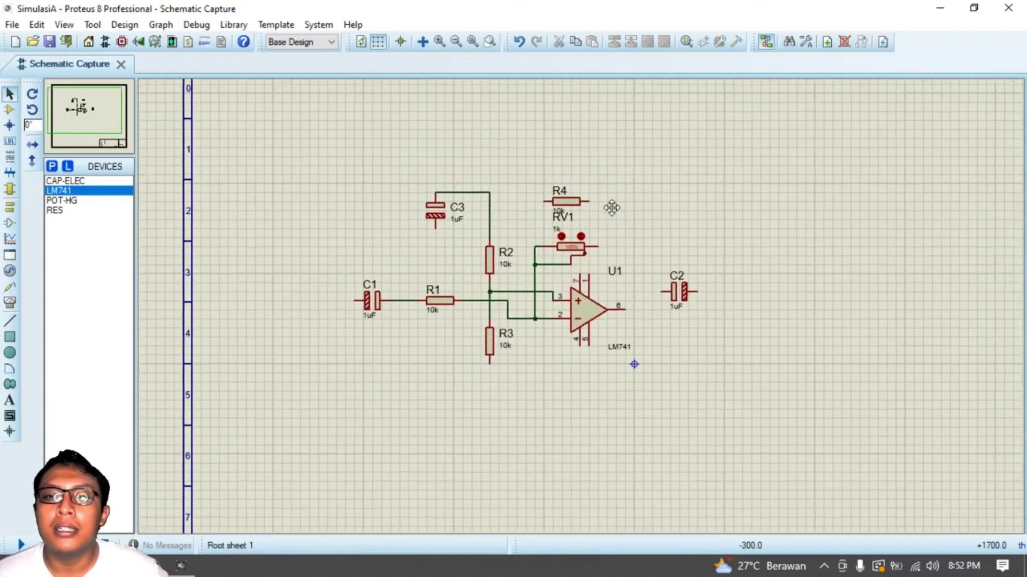
pyautogui.click(472, 285)
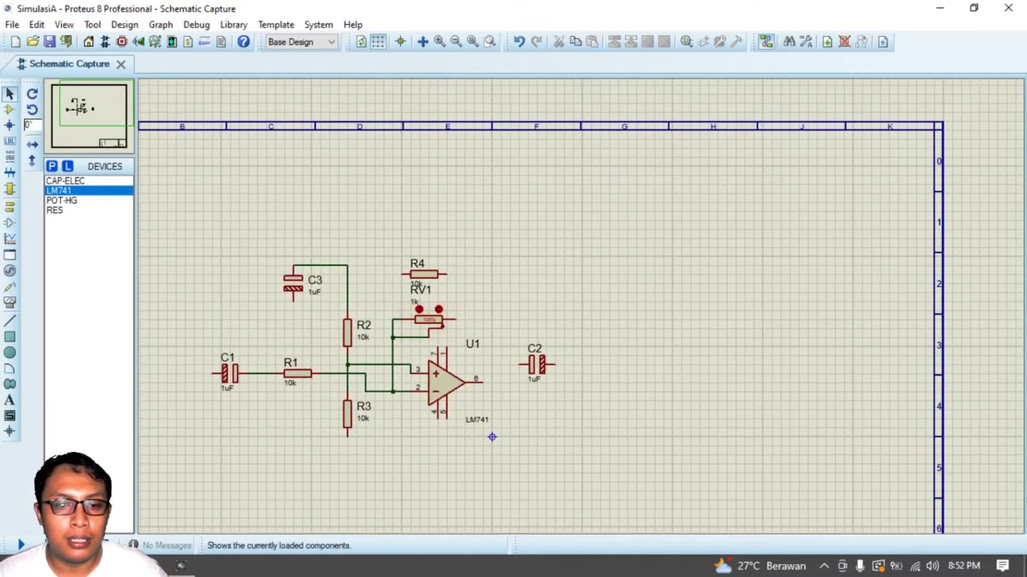
pyautogui.click(140, 566)
pyautogui.click(140, 566)
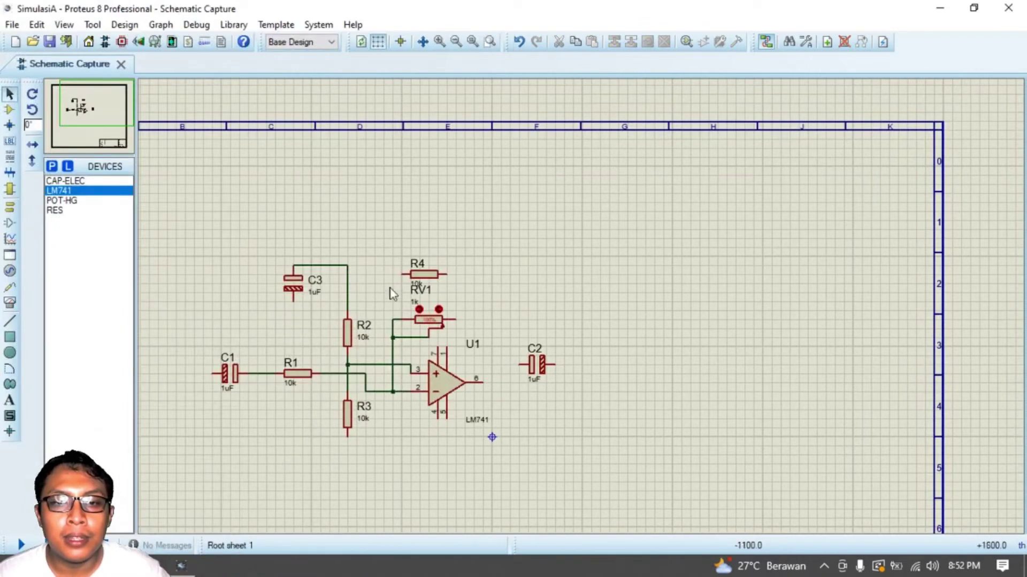
pyautogui.click(423, 279)
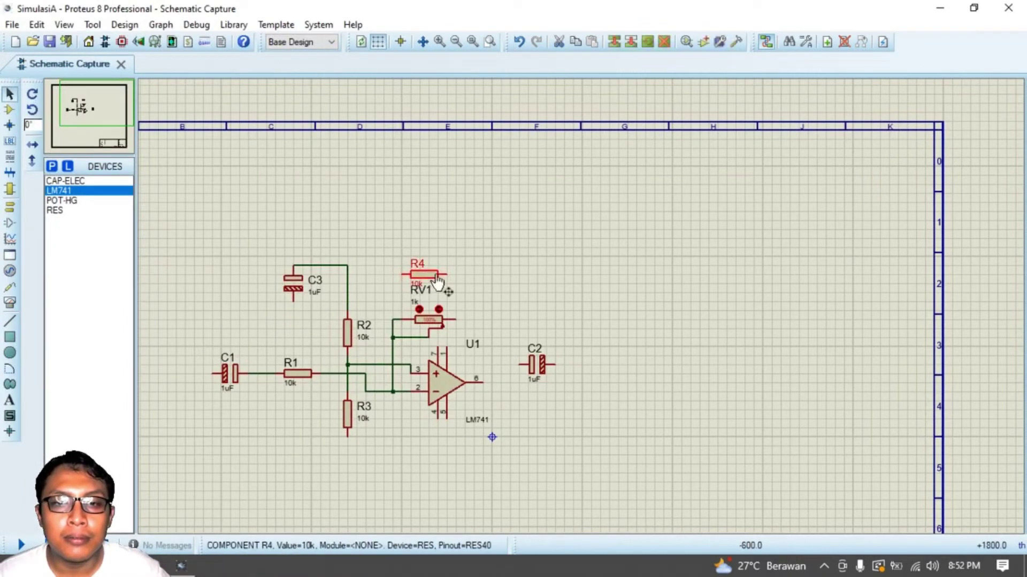
pyautogui.moveTo(423, 276); pyautogui.dragTo(404, 266)
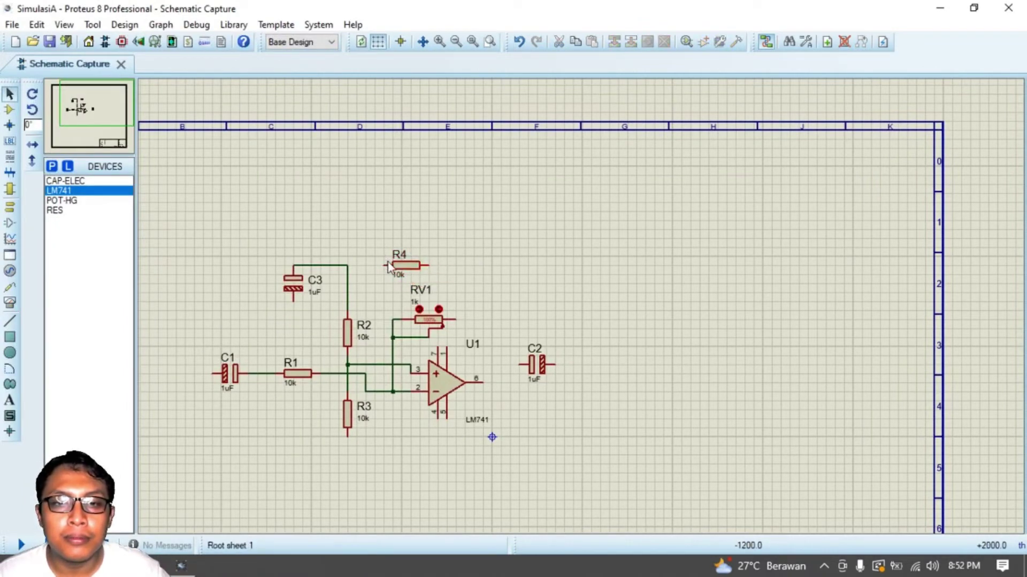
pyautogui.click(384, 266)
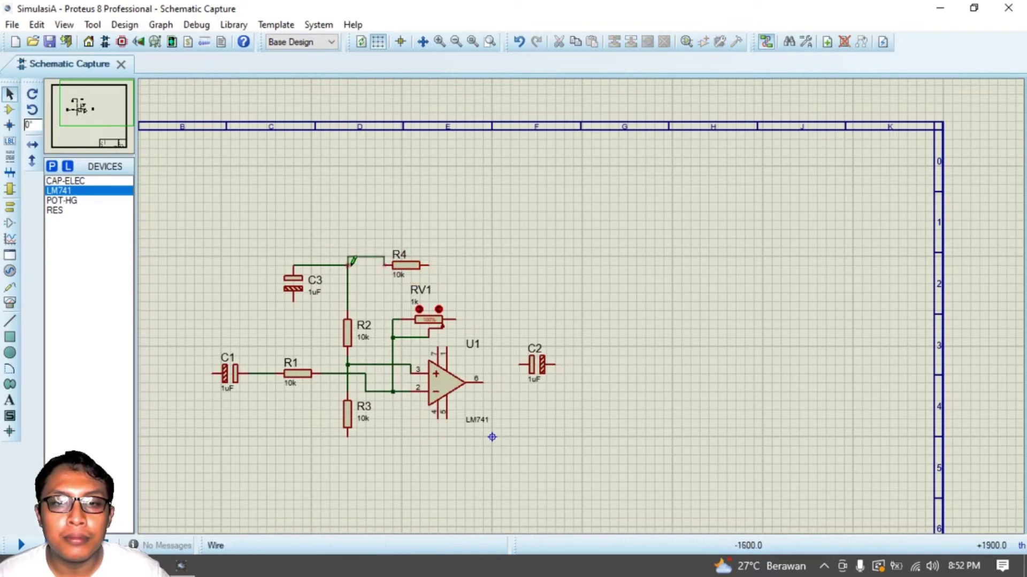
pyautogui.rightClick(354, 262)
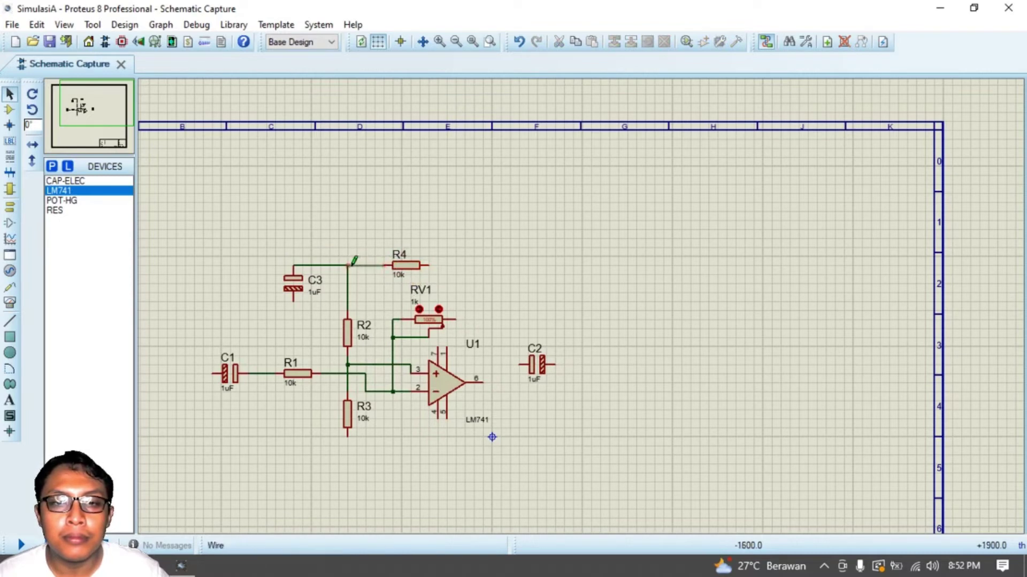
# Move R4 slightly right along its row so it sits above RV1.
pyautogui.click(426, 269)
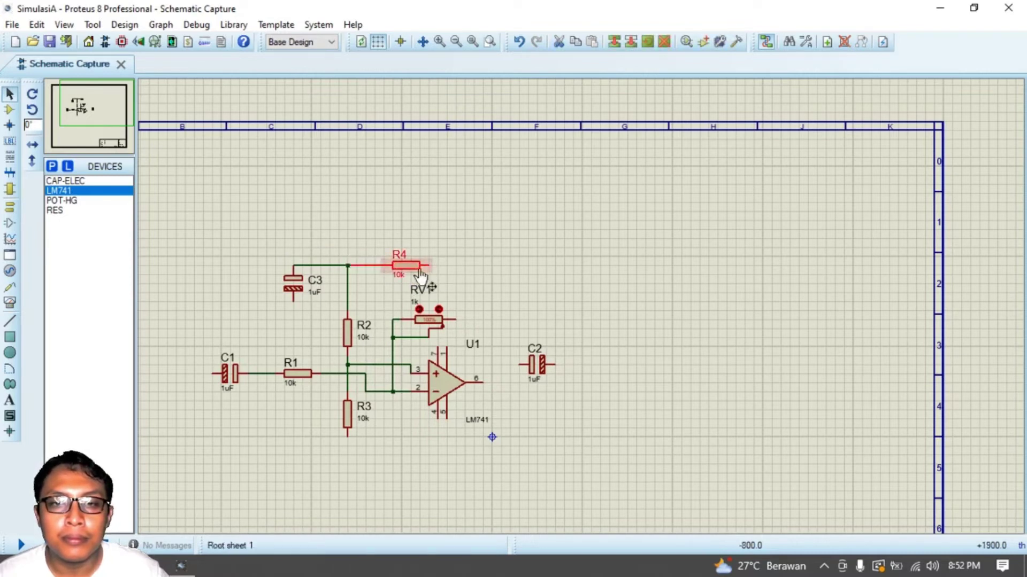
pyautogui.moveTo(421, 276); pyautogui.dragTo(438, 276)
pyautogui.click(479, 283)
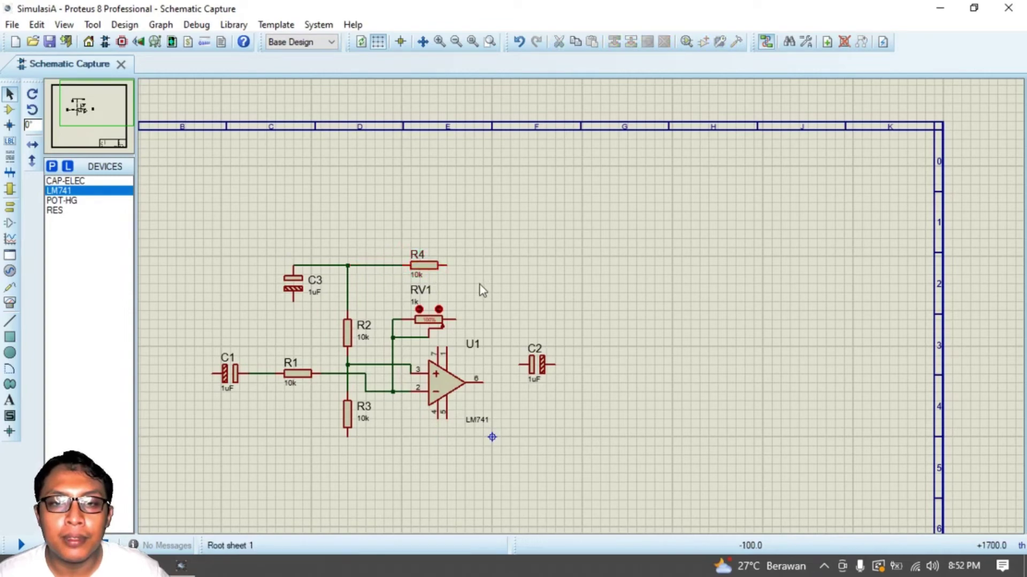
# Check R4's connection in the Word jobsheet and wire R4's right terminal to pin 7 of U1 in Proteus.
pyautogui.hotkey('alt', 'Tab')
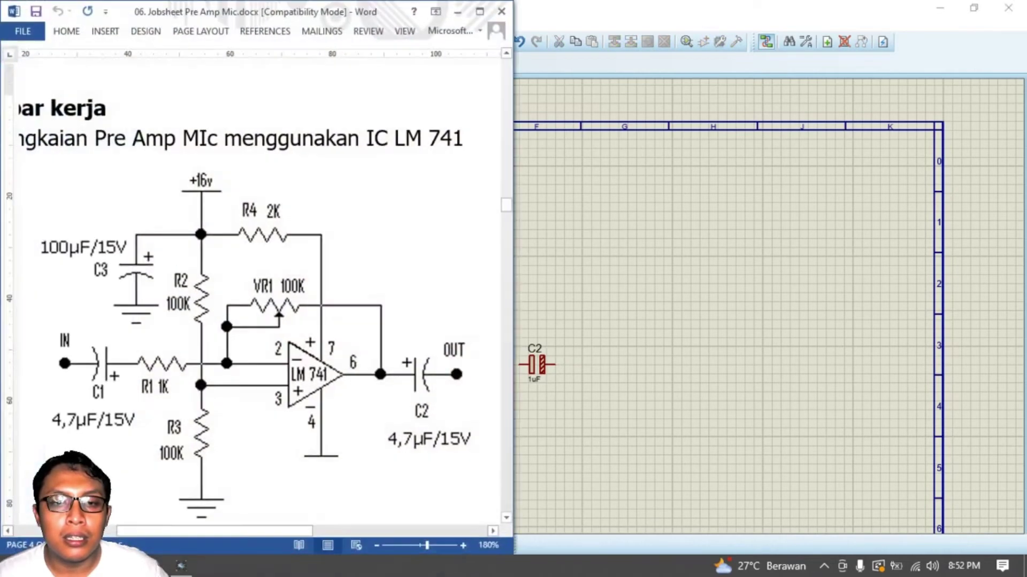
pyautogui.hotkey('alt', 'Tab')
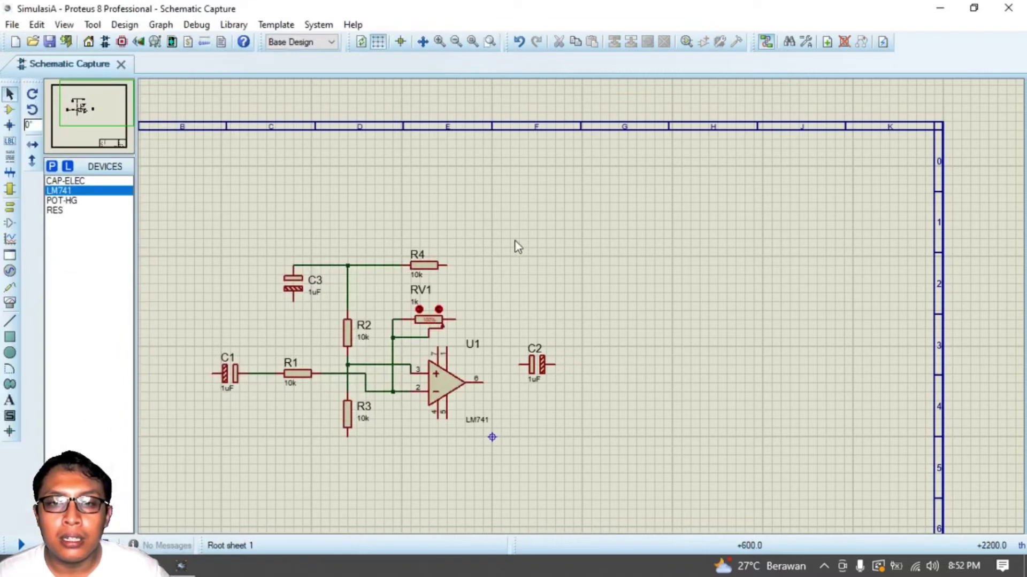
pyautogui.click(448, 265)
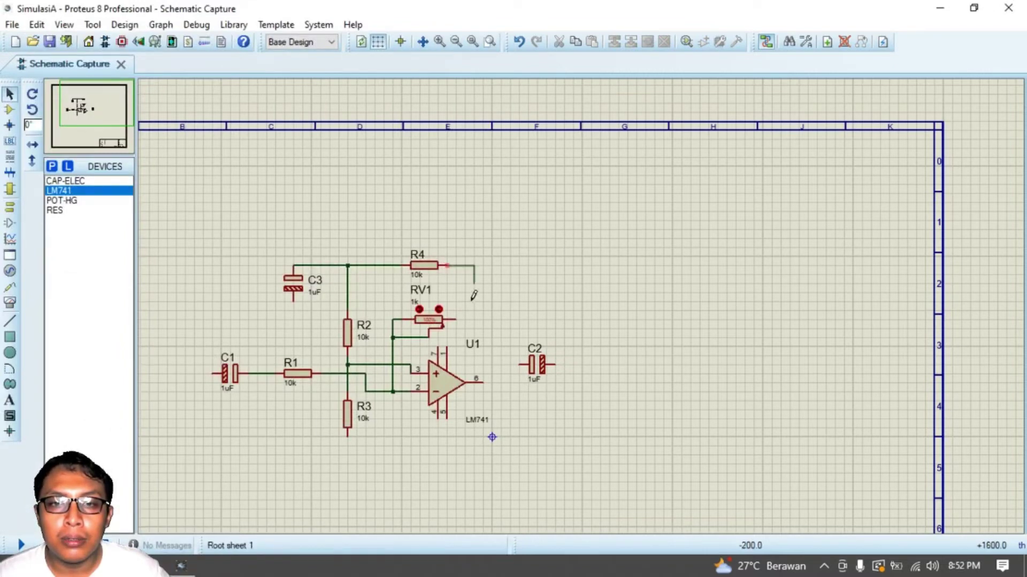
pyautogui.click(444, 337)
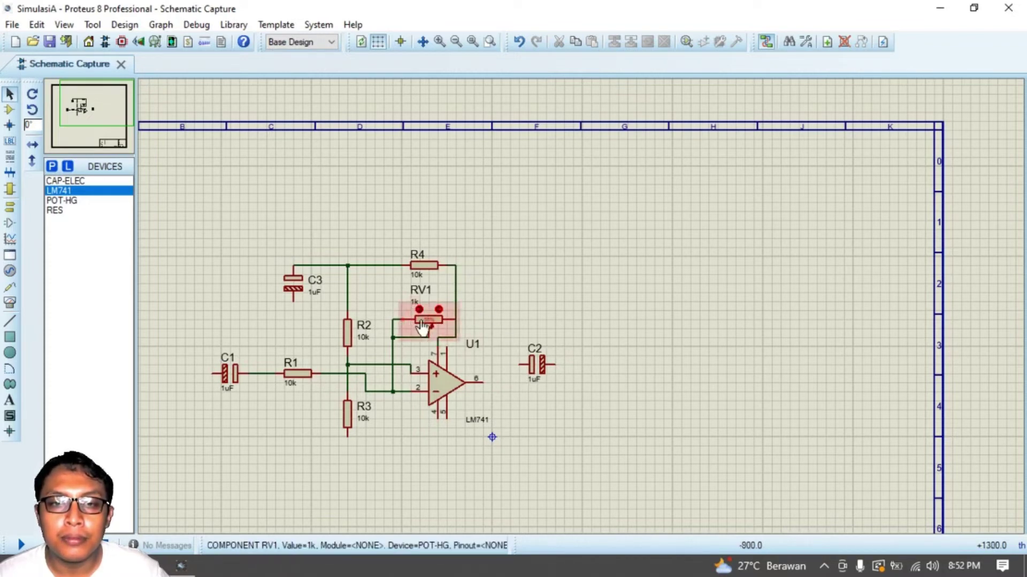
# Lower RV1's wiper setting and shift the vertical R4–pin 7 wire right, clear of RV1's right terminal.
pyautogui.moveTo(408, 306); pyautogui.dragTo(439, 329)
pyautogui.click(391, 293)
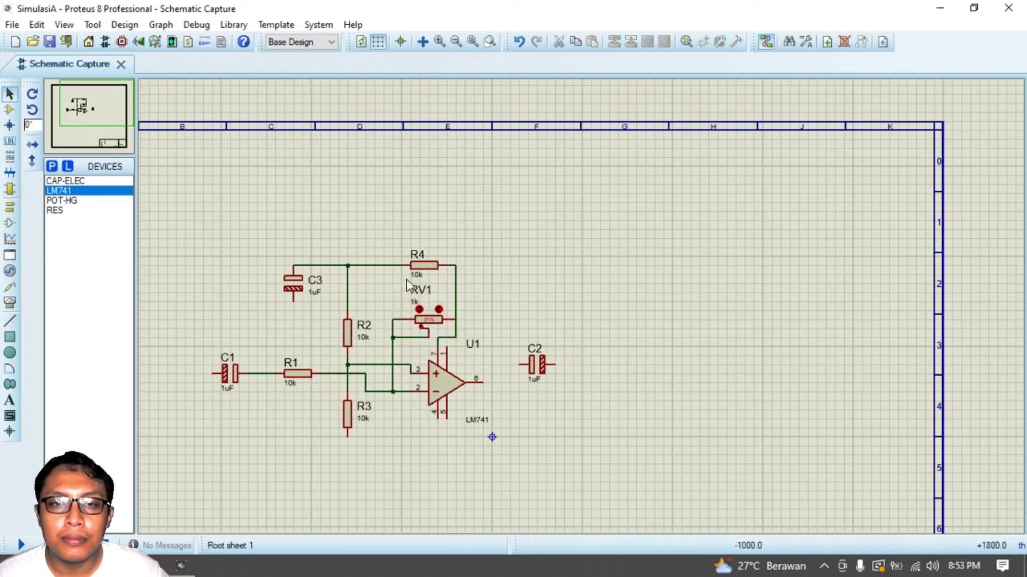
pyautogui.moveTo(406, 282); pyautogui.dragTo(449, 339)
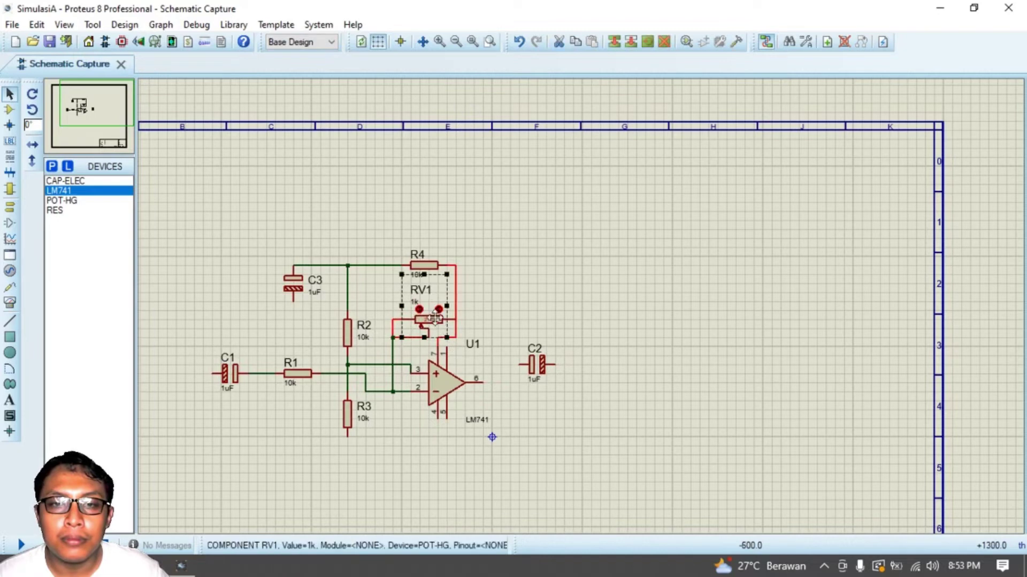
pyautogui.click(456, 290)
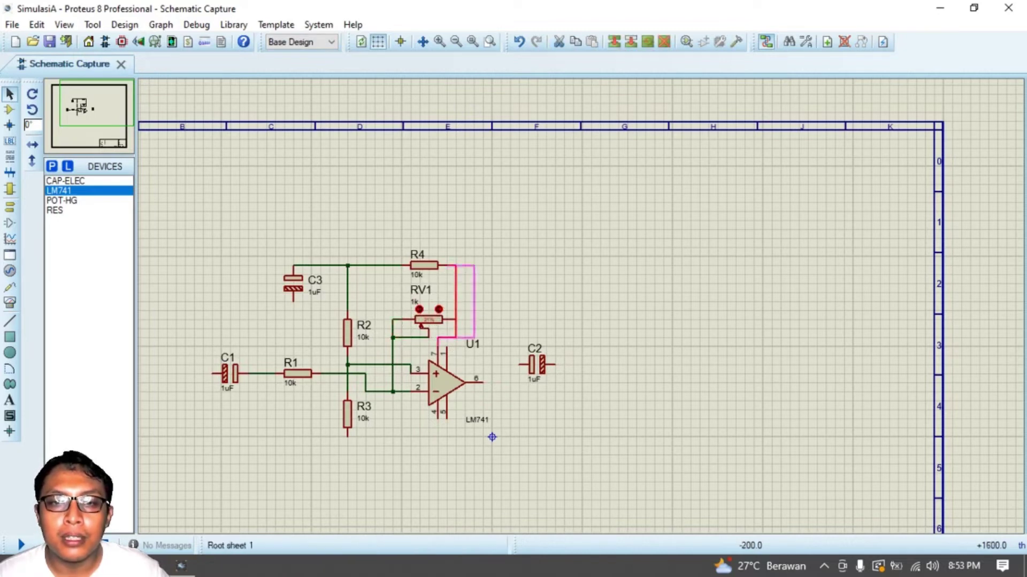
pyautogui.click(495, 304)
pyautogui.moveTo(465, 293); pyautogui.dragTo(404, 333)
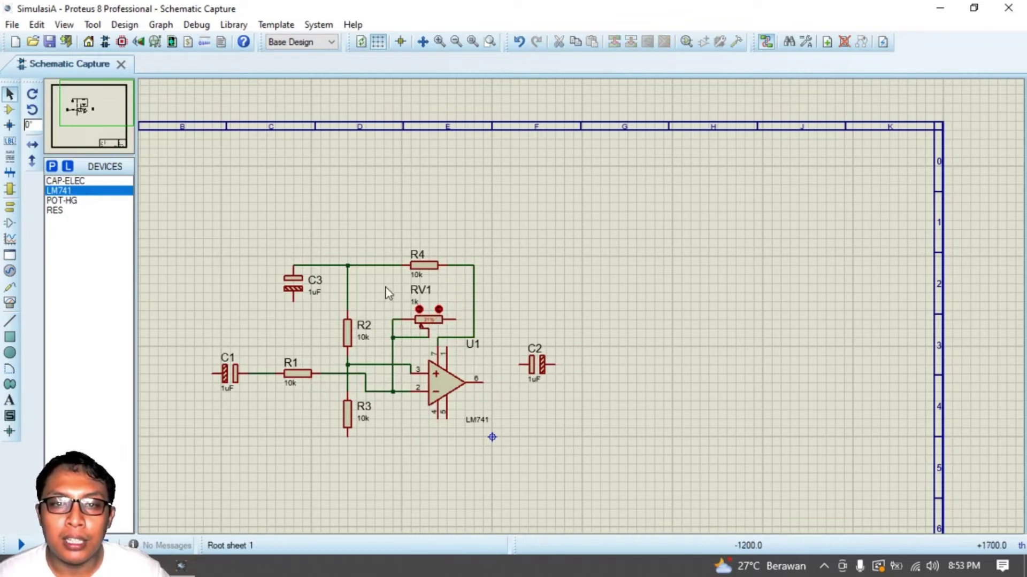
# Move the U1 reference label down and slightly left, away from the pin 7 wire.
pyautogui.moveTo(383, 286); pyautogui.dragTo(423, 305)
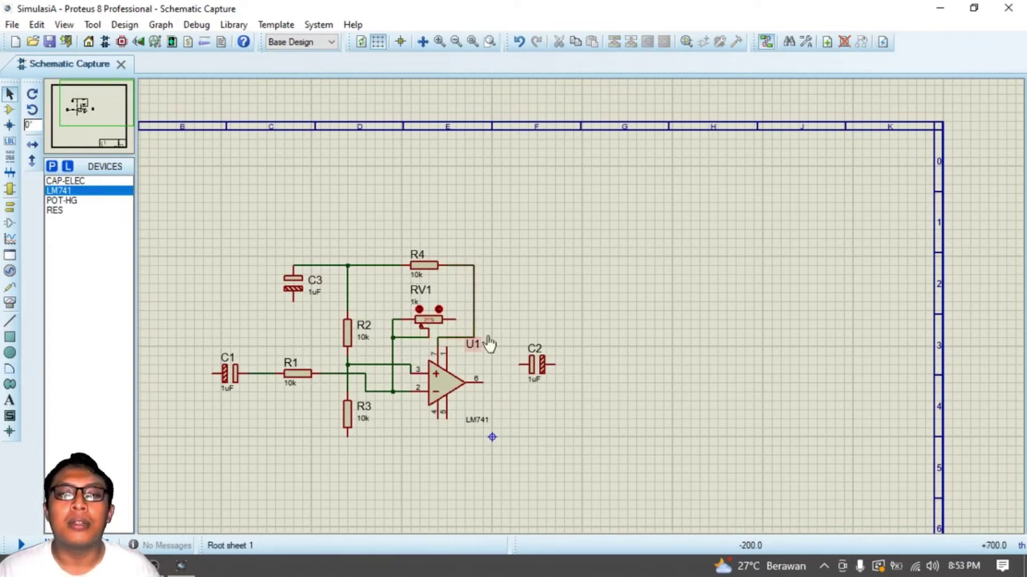
pyautogui.click(464, 361)
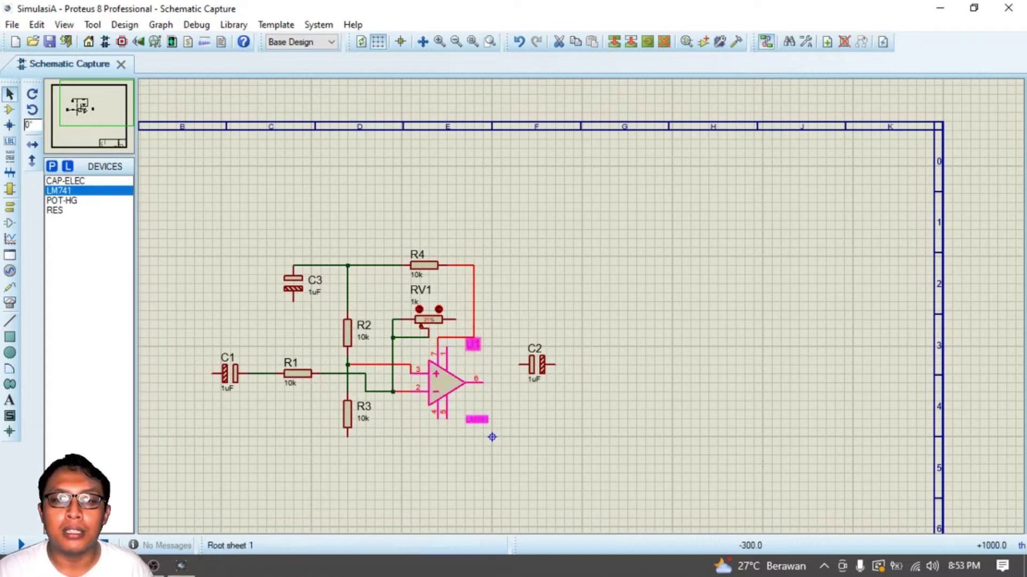
pyautogui.click(497, 339)
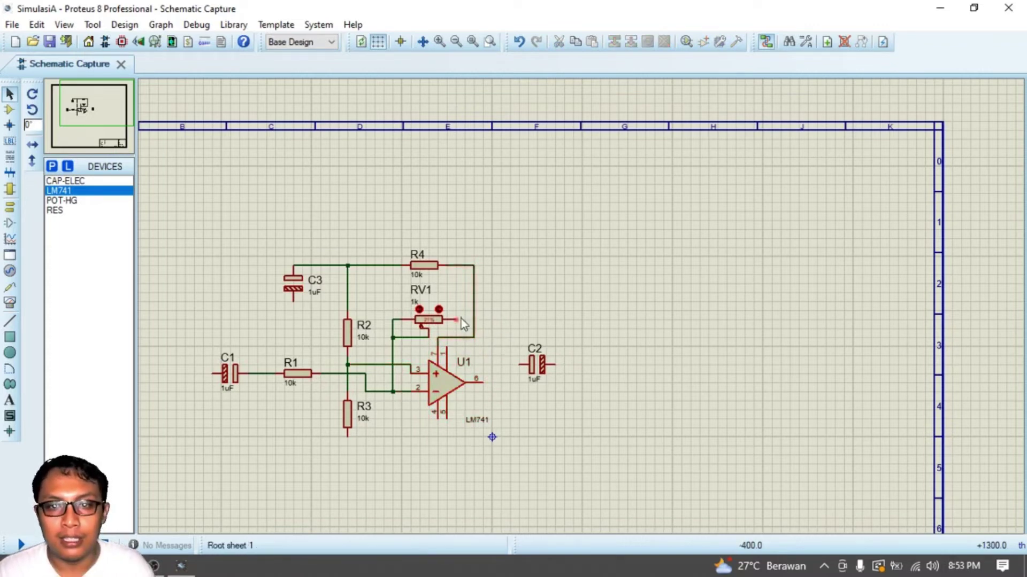
# Move C2 left into line with U1's output, connect it to pin 6, and compare with the Word jobsheet.
pyautogui.moveTo(550, 377); pyautogui.dragTo(516, 384)
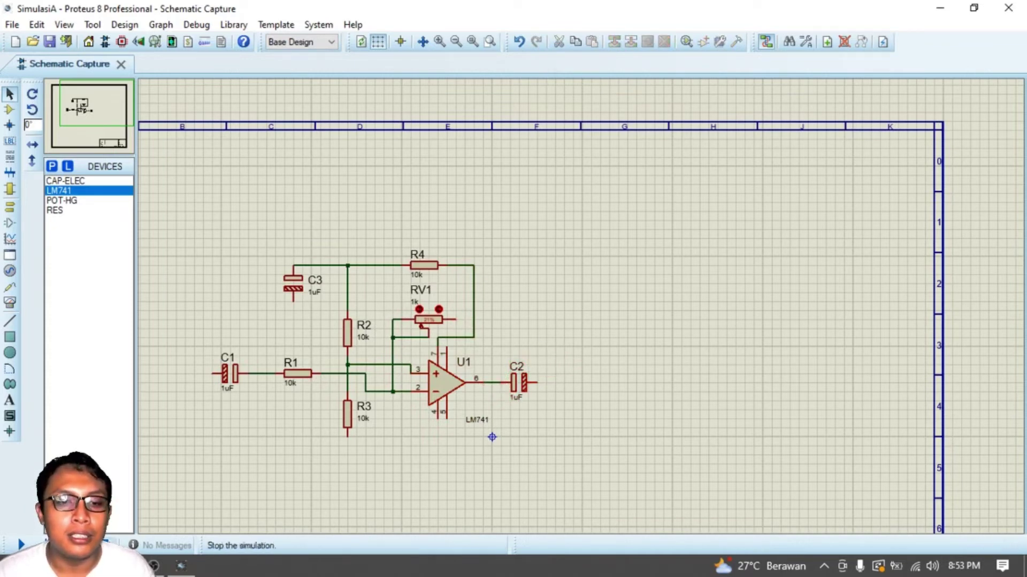
pyautogui.hotkey('alt', 'Tab')
pyautogui.hotkey('alt', 'Tab')
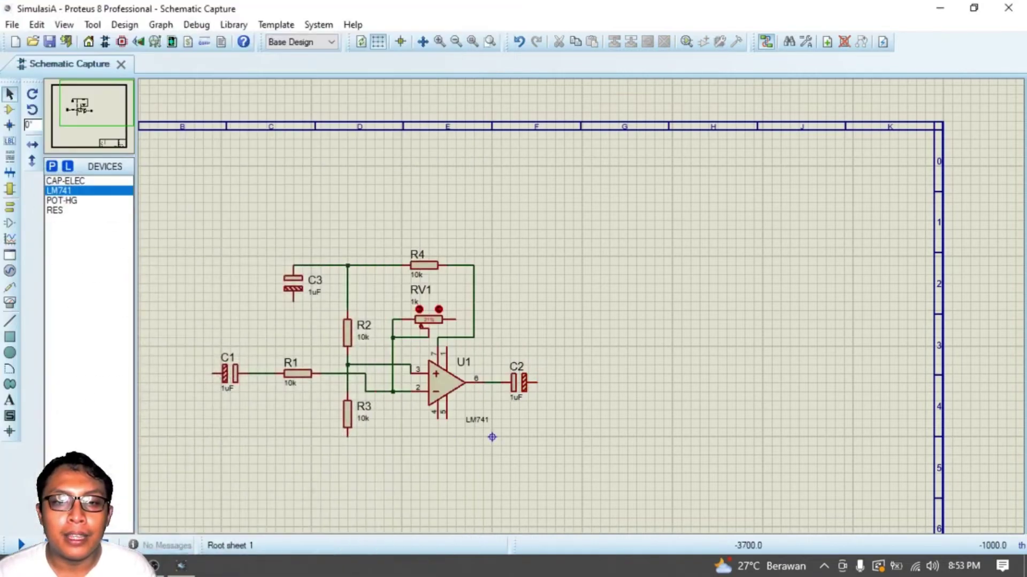
# Check RV1's connection in the Word jobsheet and wire RV1's right terminal to the pin 6–C2 wire in Proteus.
pyautogui.hotkey('alt', 'Tab')
pyautogui.hotkey('alt', 'Tab')
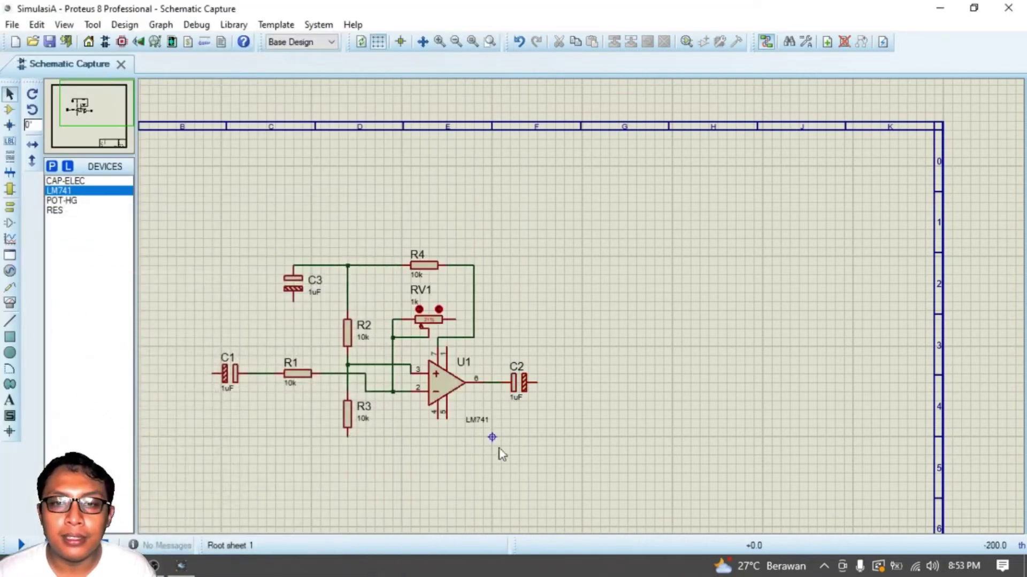
pyautogui.click(455, 320)
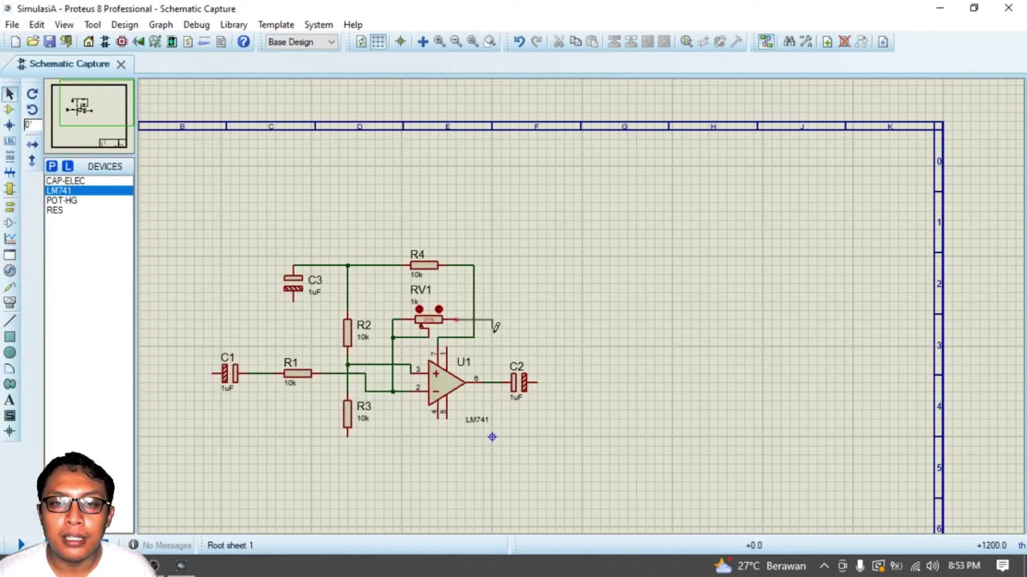
pyautogui.click(500, 375)
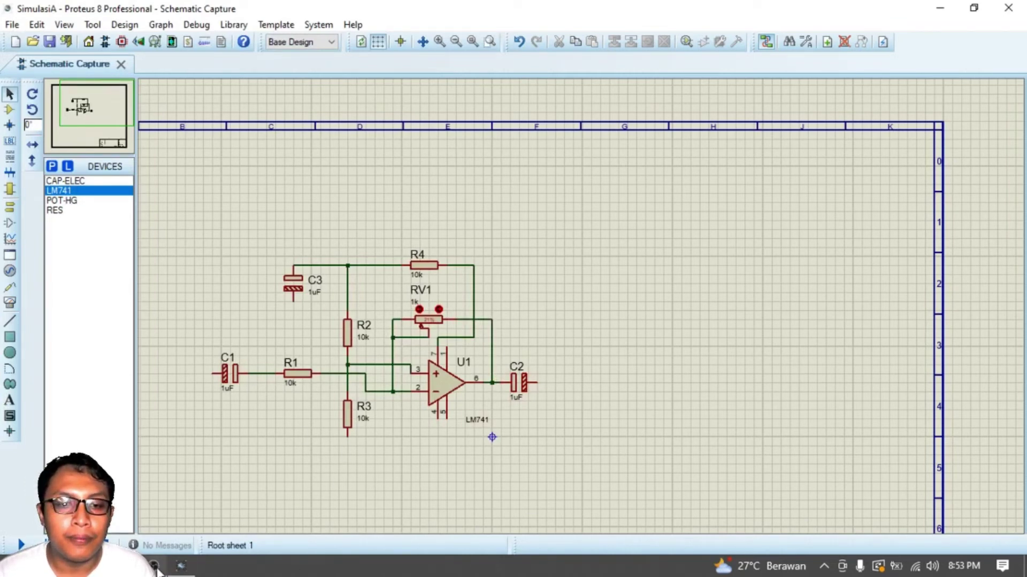
# Look up C1's value in the Word jobsheet and set C1's capacitance to 4.7uF/15v in Proteus.
pyautogui.click(127, 567)
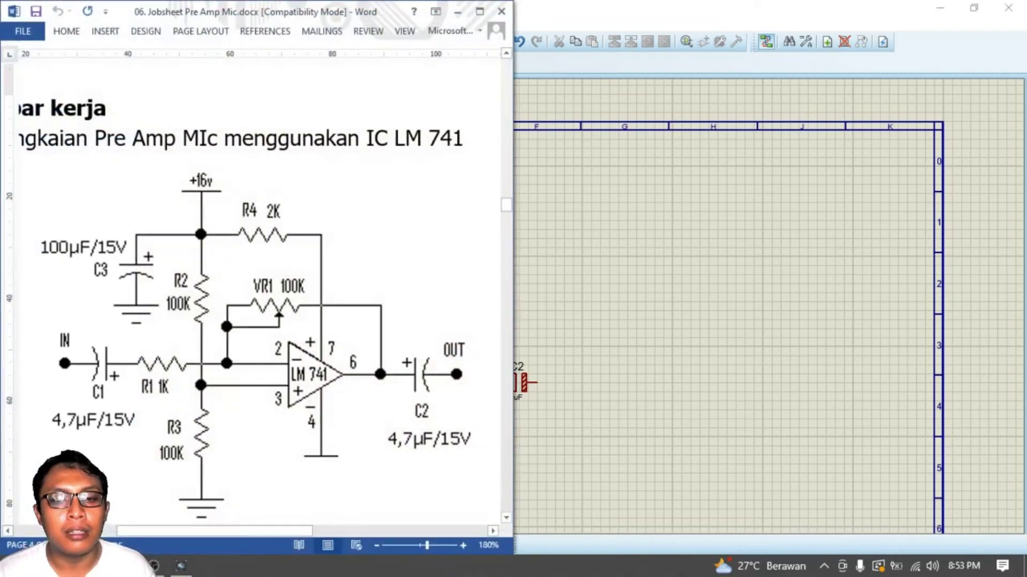
pyautogui.click(127, 566)
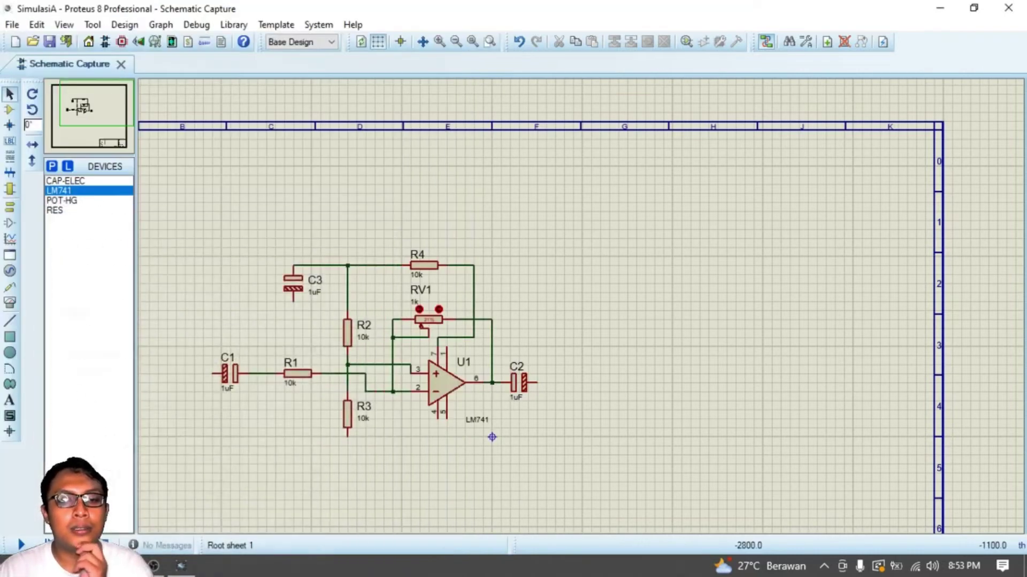
pyautogui.doubleClick(231, 394)
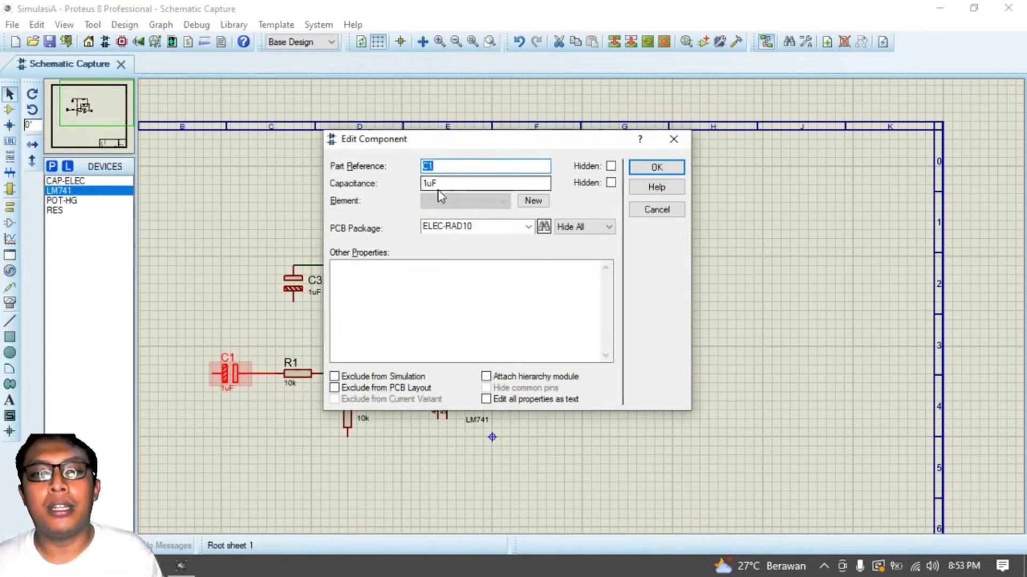
pyautogui.click(429, 184)
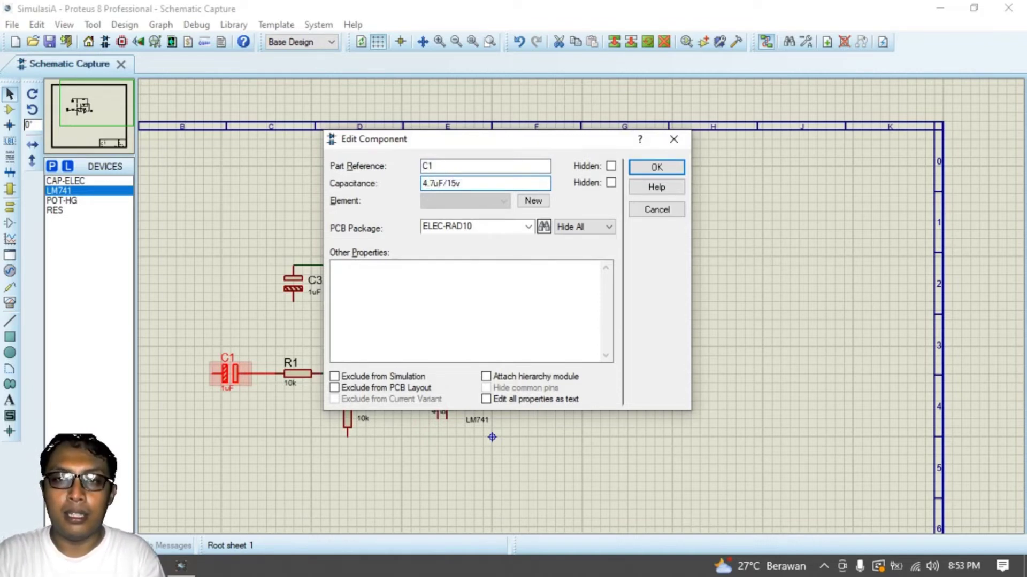
pyautogui.press('Return')
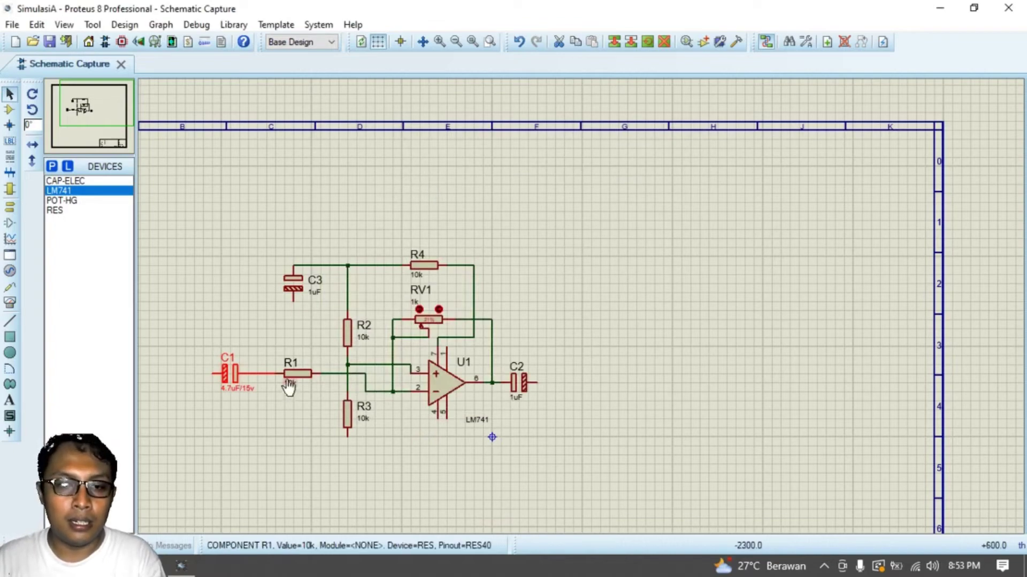
# Set the value of R1, between C1 and the op-amp input, to 1k.
pyautogui.doubleClick(290, 382)
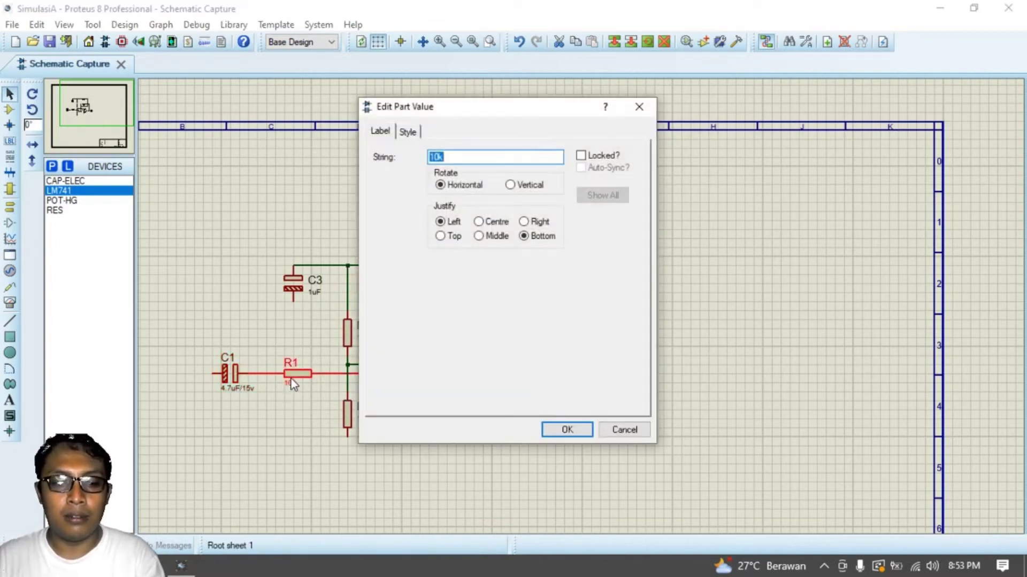
pyautogui.press('Return')
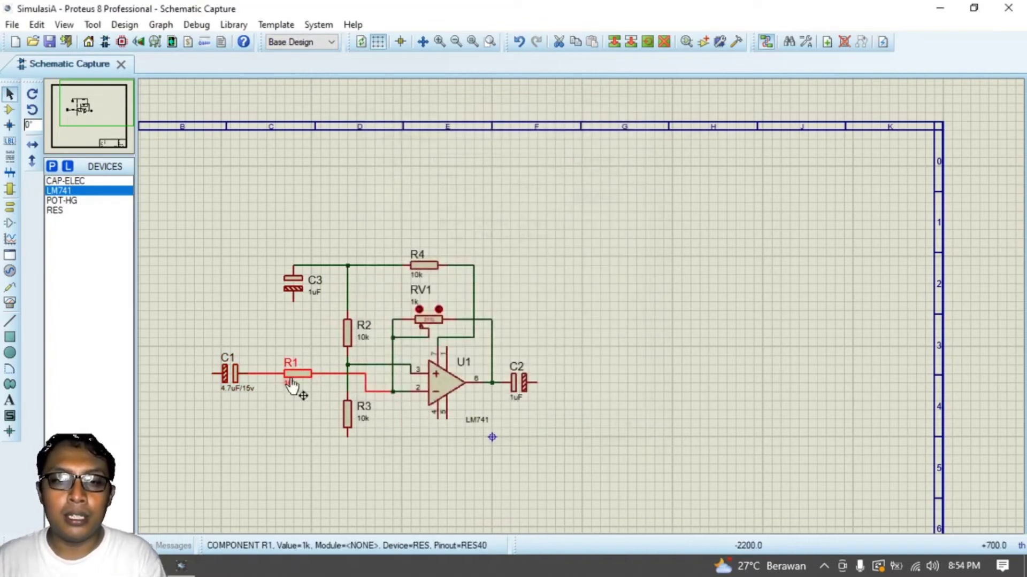
pyautogui.doubleClick(292, 384)
pyautogui.click(573, 434)
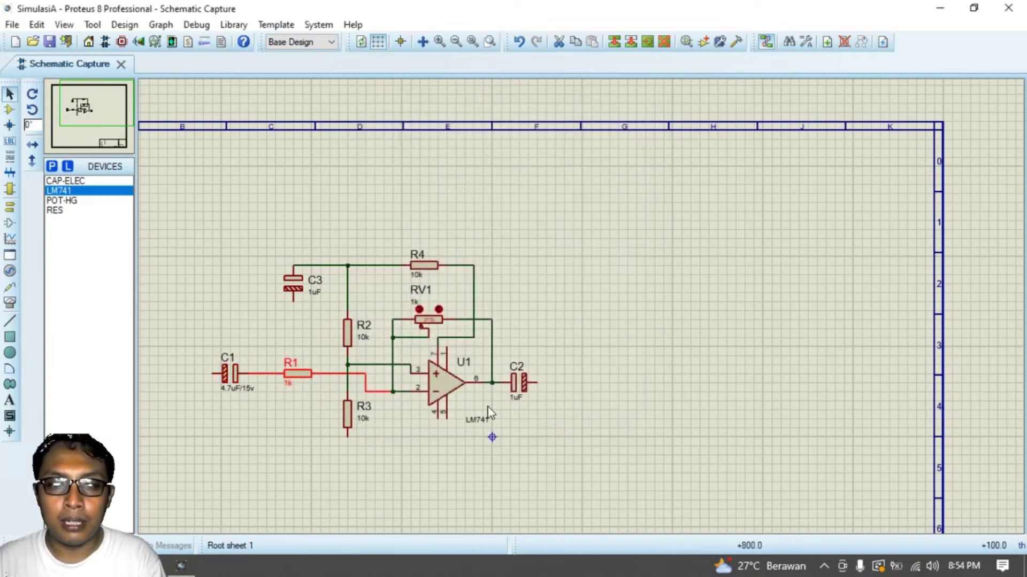
# Set the resistance of R3, the lower vertical resistor, to 100k.
pyautogui.click(348, 416)
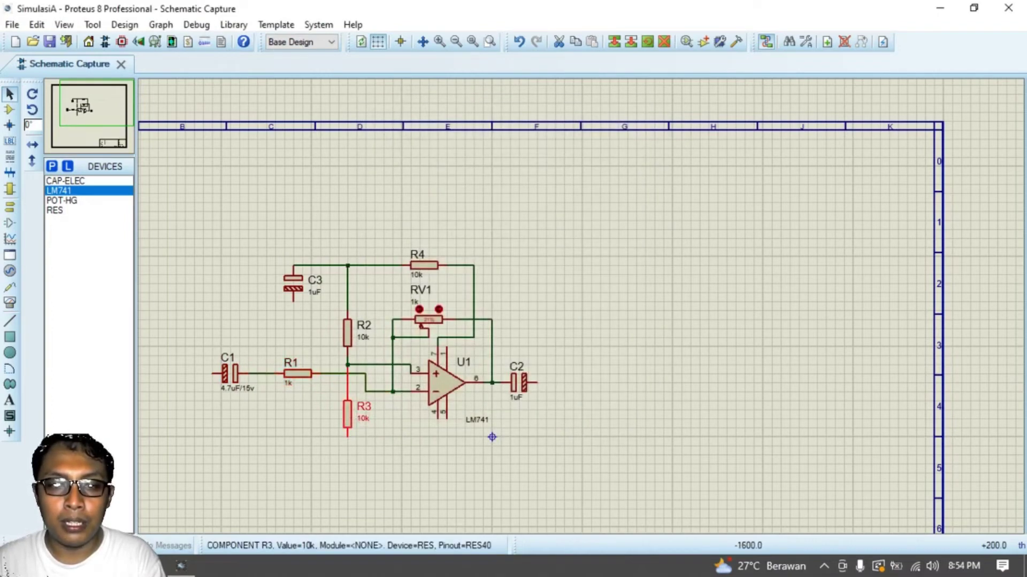
pyautogui.click(351, 419)
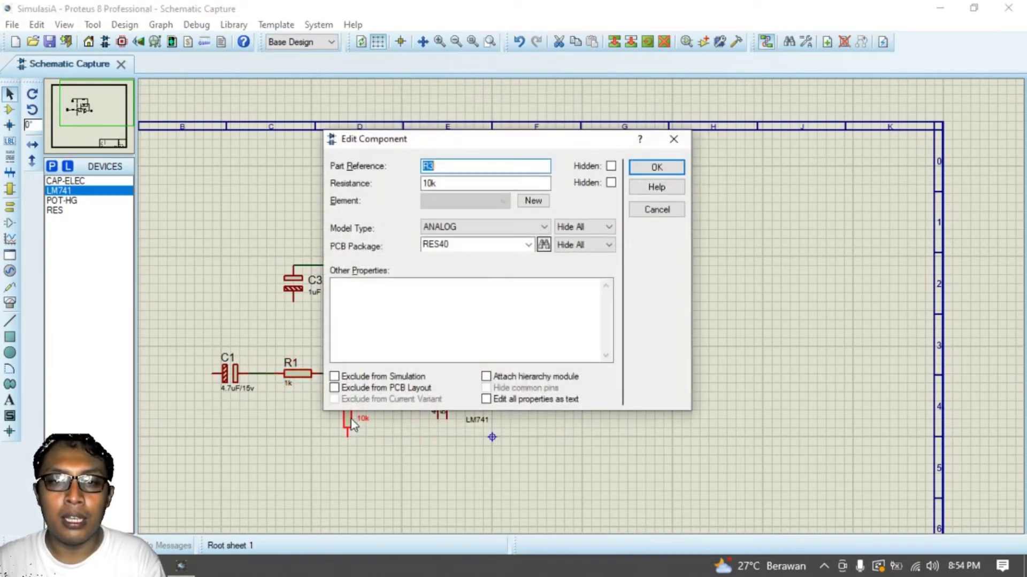
pyautogui.click(432, 184)
pyautogui.write('0')
pyautogui.press('Return')
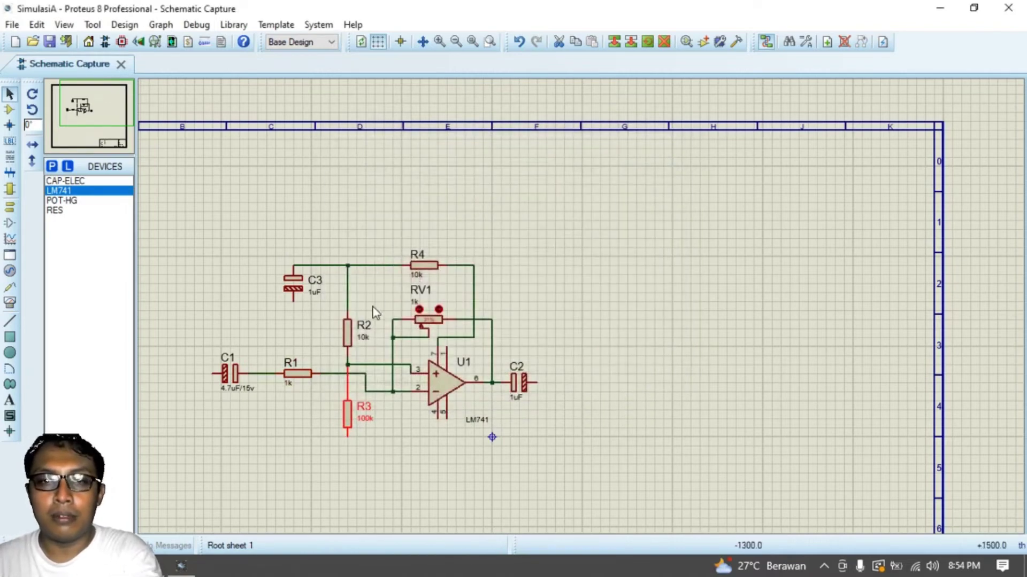
# Set the resistance of R2, the upper vertical resistor, to 100k.
pyautogui.click(347, 333)
pyautogui.click(348, 333)
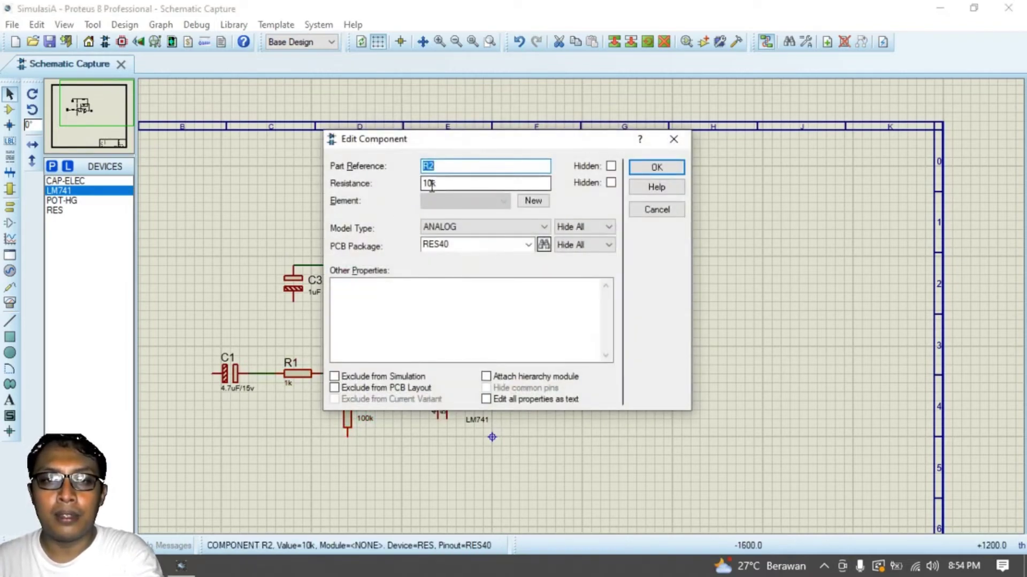
pyautogui.write('0')
pyautogui.press('Return')
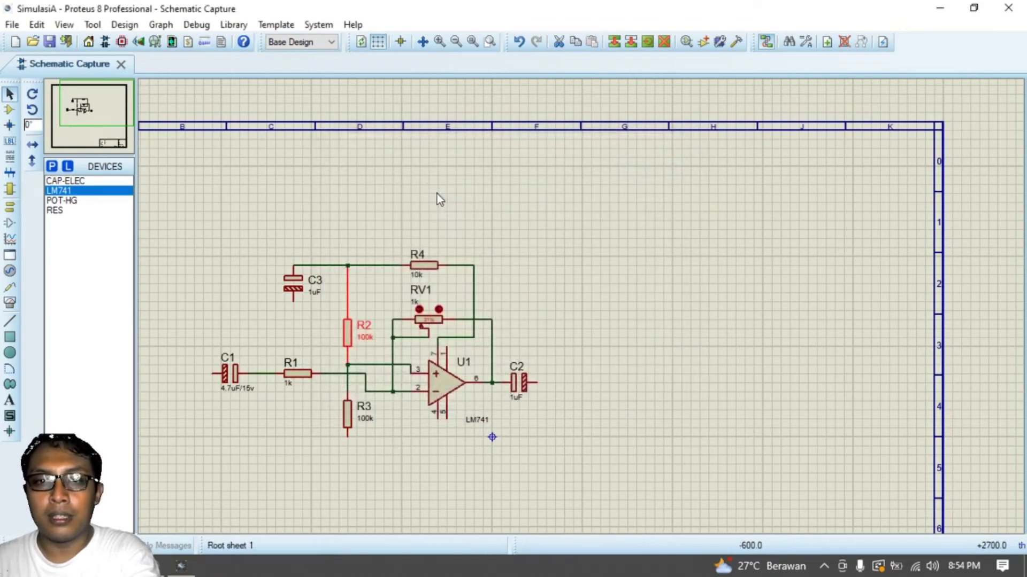
# Set the resistance of R4, above RV1, to 2k.
pyautogui.click(426, 273)
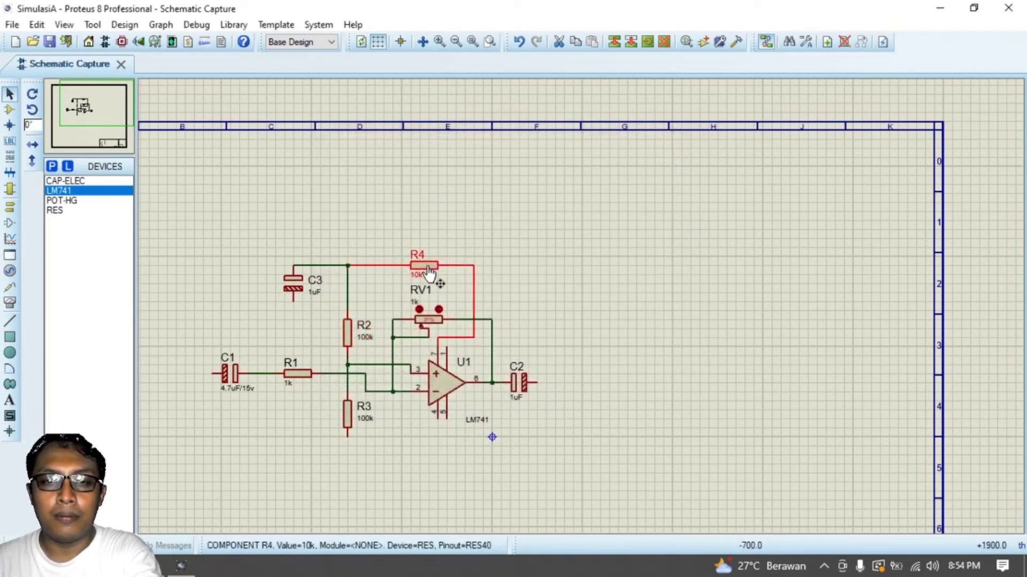
pyautogui.click(428, 270)
pyautogui.moveTo(431, 184); pyautogui.dragTo(422, 183)
pyautogui.write('2k')
pyautogui.press('Return')
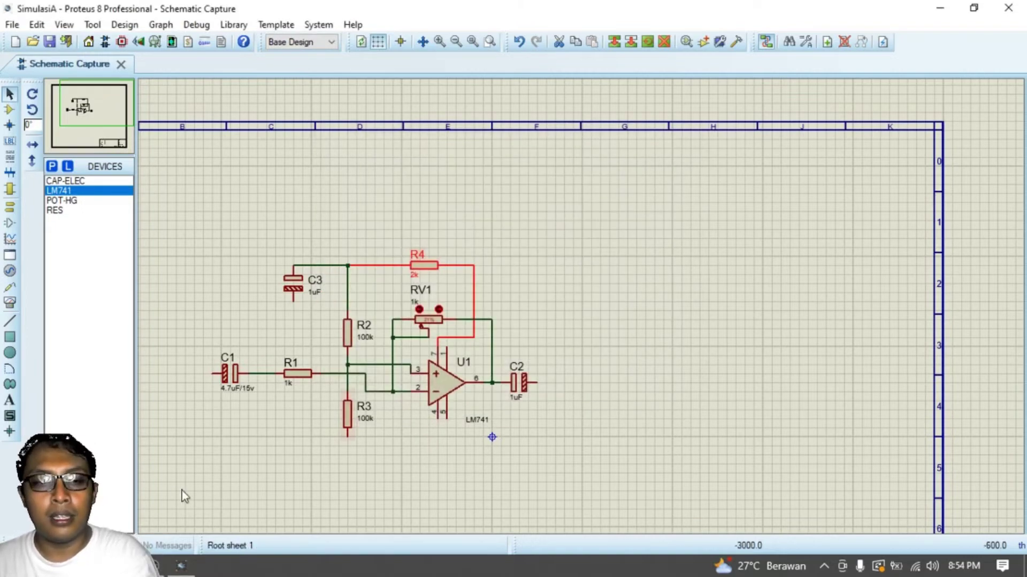
# Look up the potentiometer's value in the Word jobsheet and set RV1 to 100k in Proteus.
pyautogui.hotkey('alt', 'Tab')
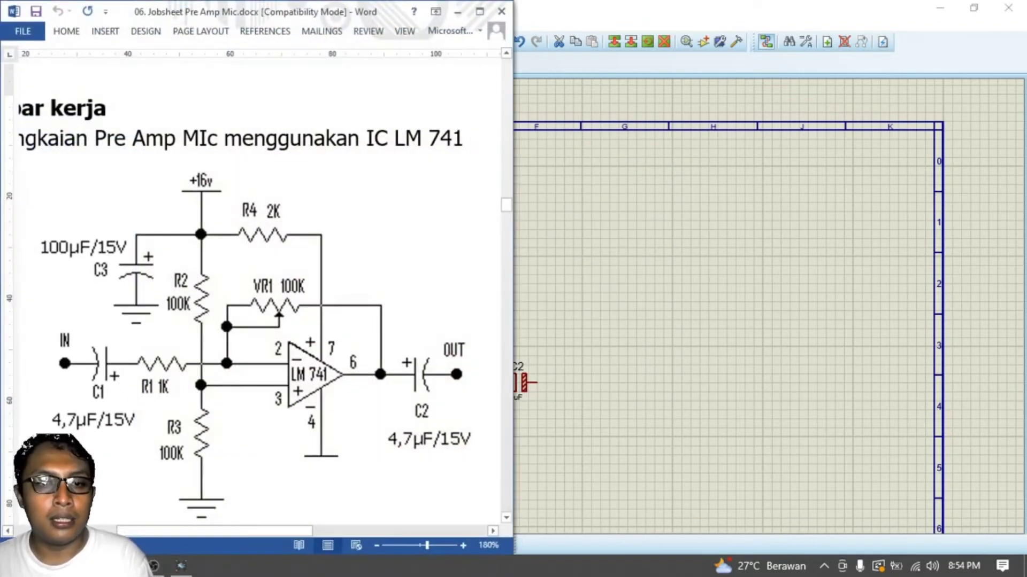
pyautogui.hotkey('alt', 'Tab')
pyautogui.hotkey('alt', 'Tab')
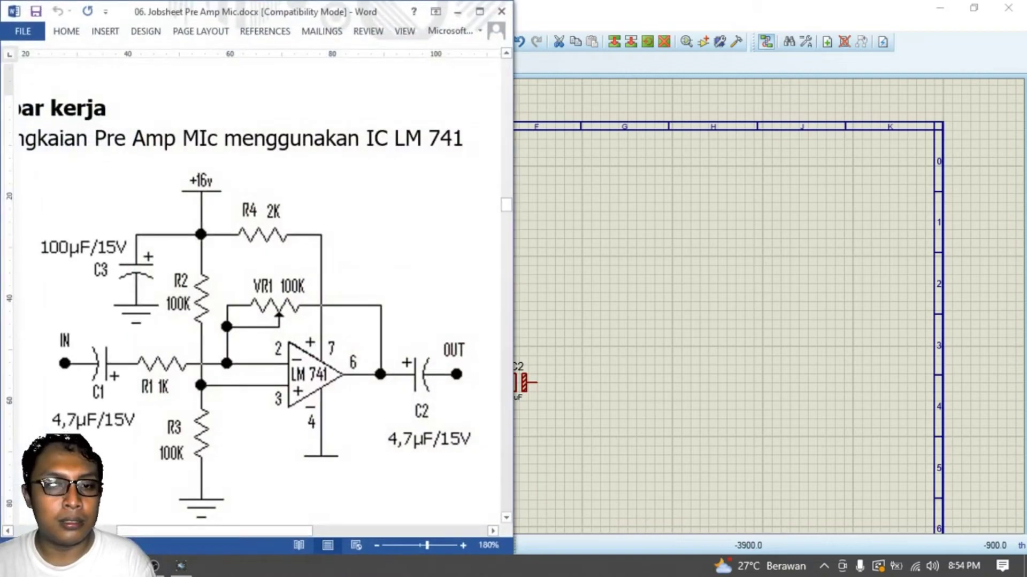
pyautogui.hotkey('alt', 'Tab')
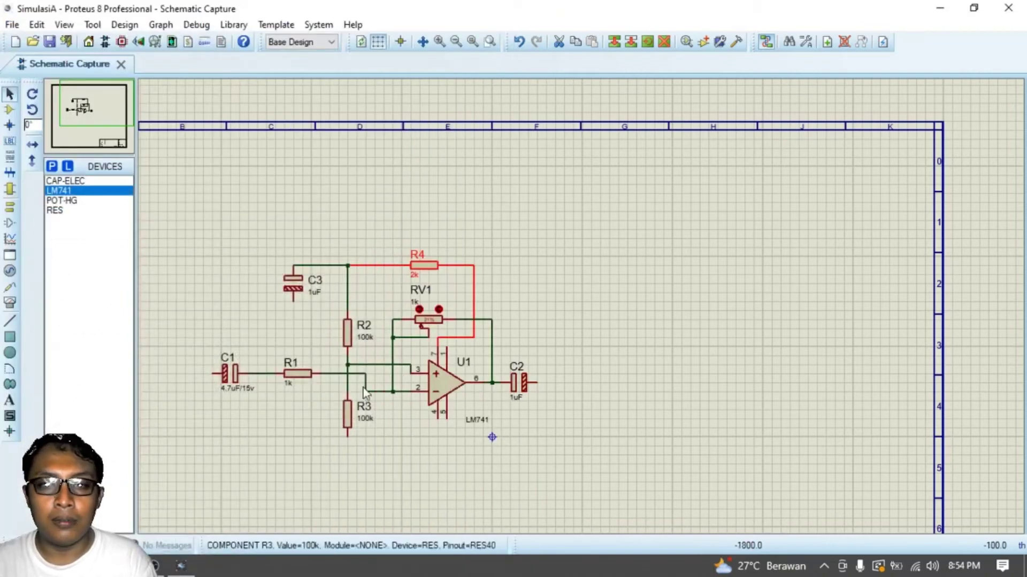
pyautogui.doubleClick(414, 303)
pyautogui.write('100k')
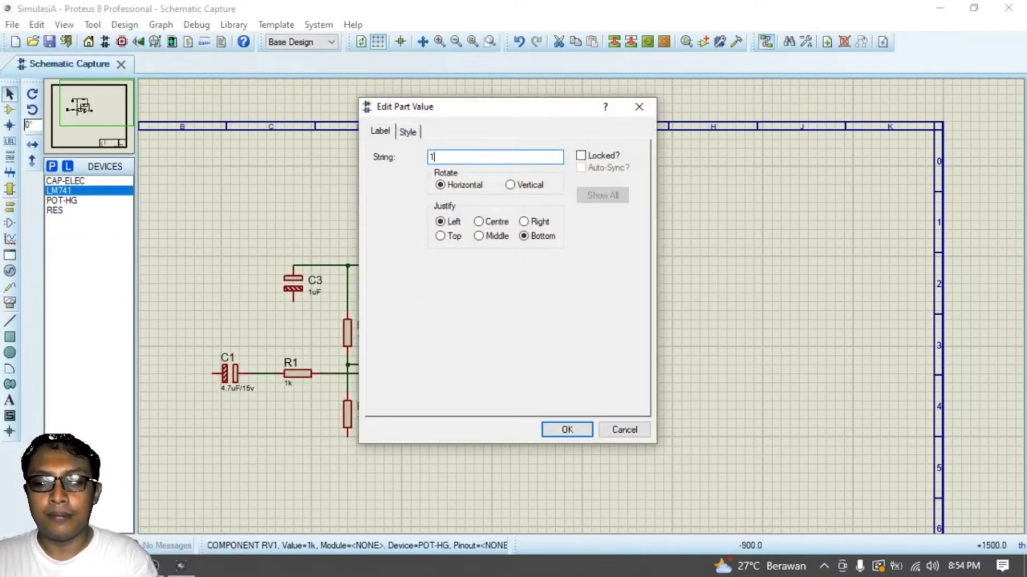
pyautogui.press('Return')
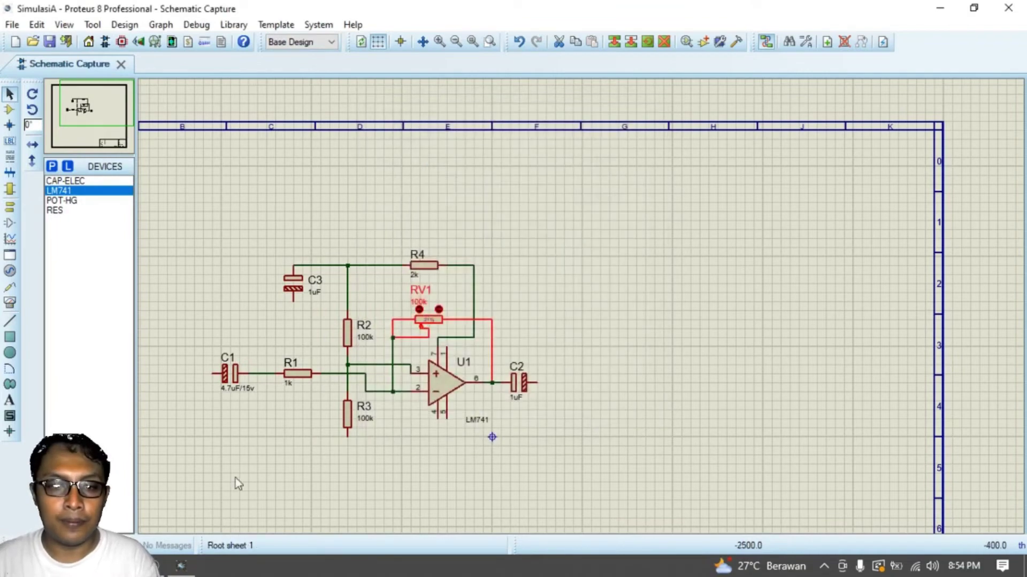
# Look up C3's value in the Word jobsheet and set C3's capacitance to 100uF/15v in Proteus.
pyautogui.hotkey('alt', 'Tab')
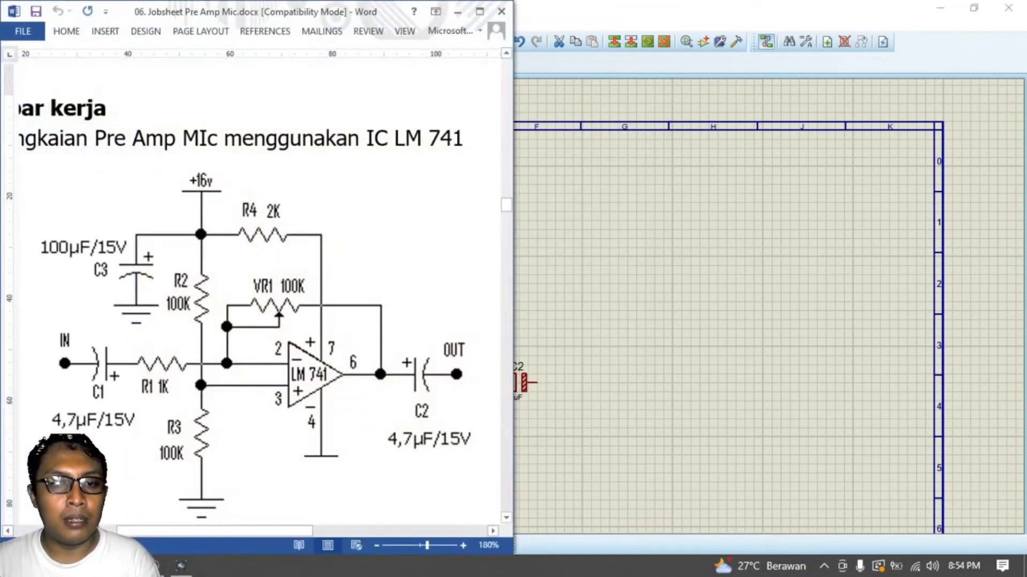
pyautogui.hotkey('alt', 'Tab')
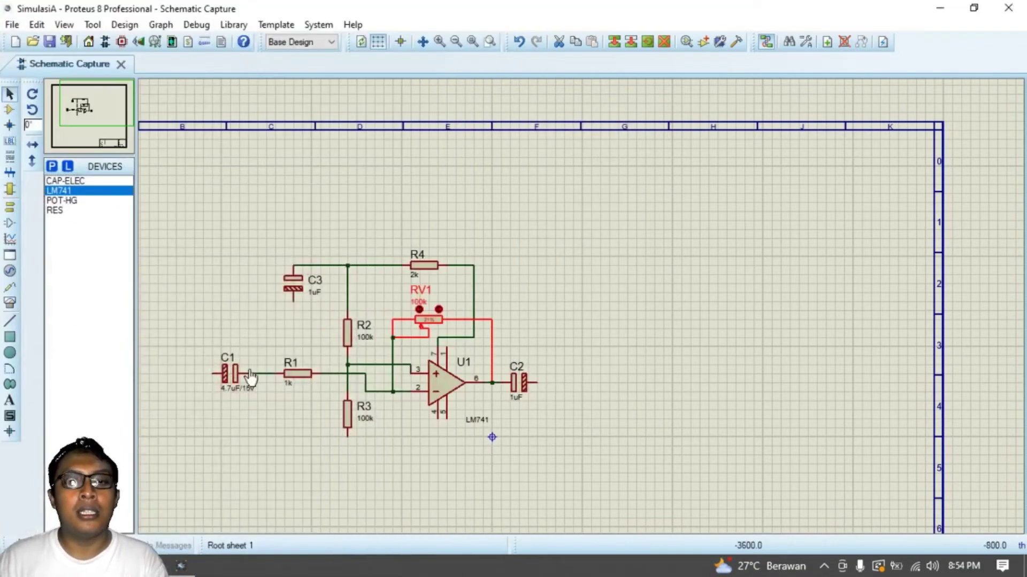
pyautogui.doubleClick(298, 288)
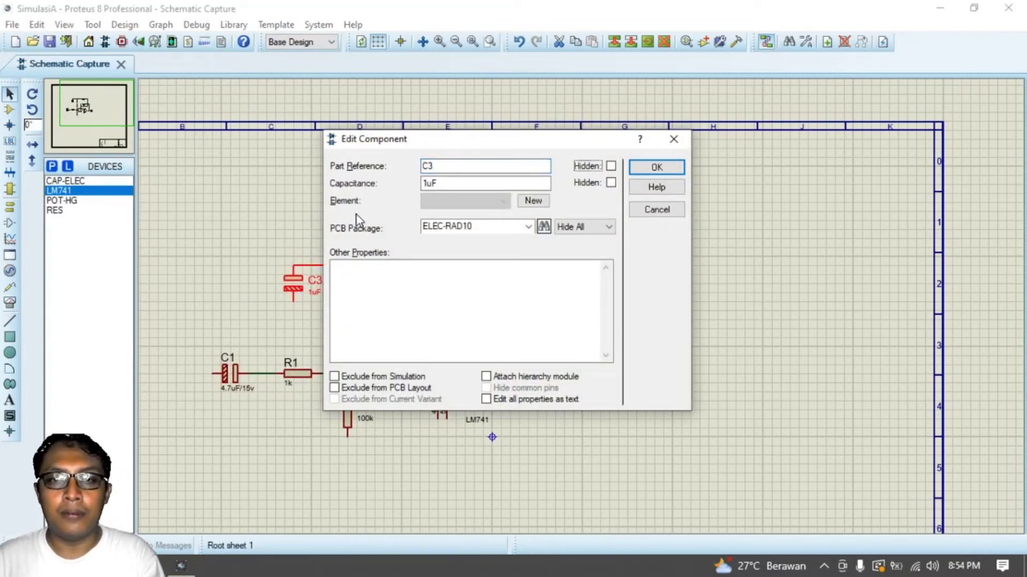
pyautogui.press('Tab')
pyautogui.click(448, 184)
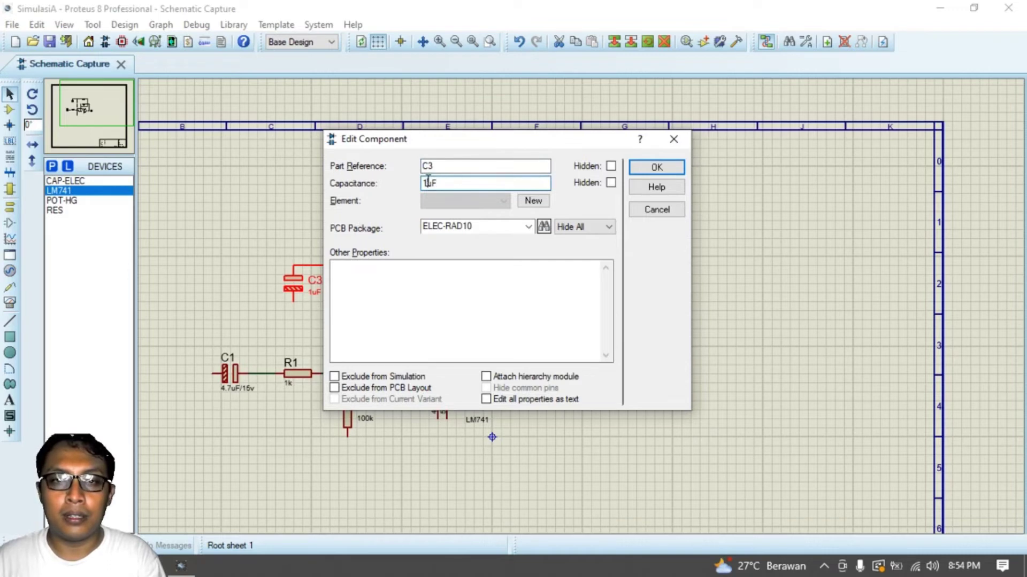
pyautogui.click(428, 182)
pyautogui.write('00uF')
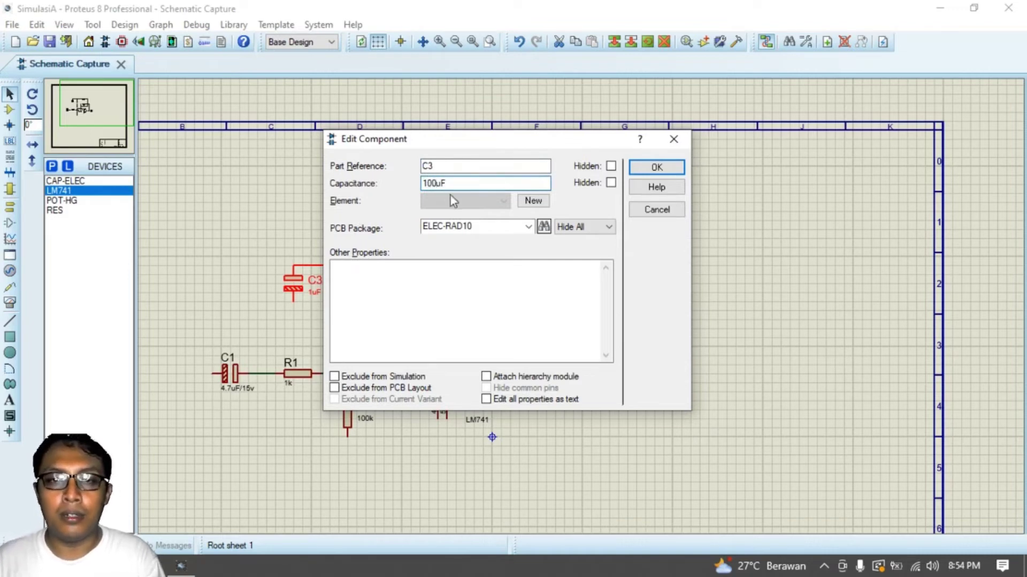
pyautogui.write('/15')
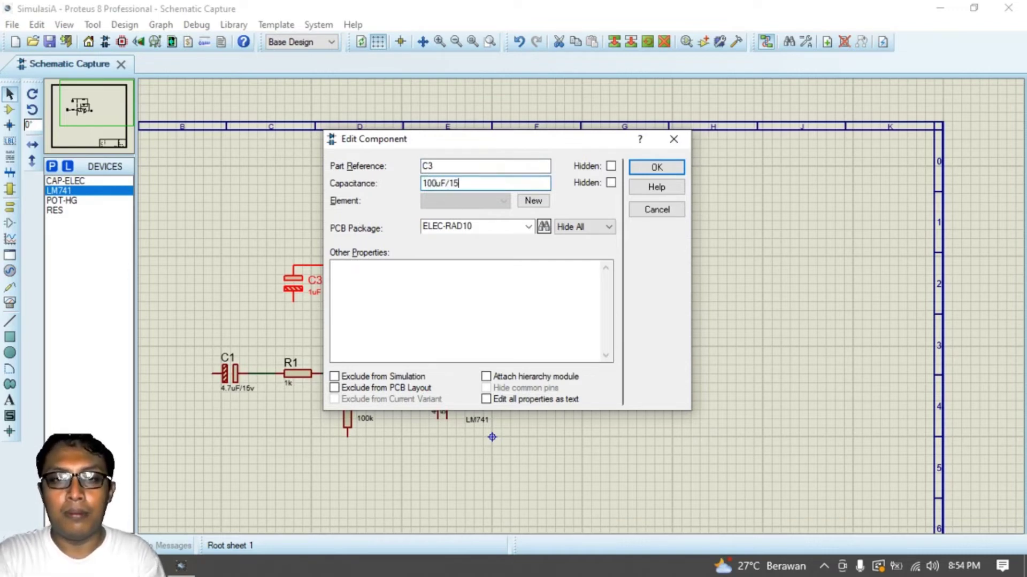
pyautogui.write('v')
pyautogui.press('Return')
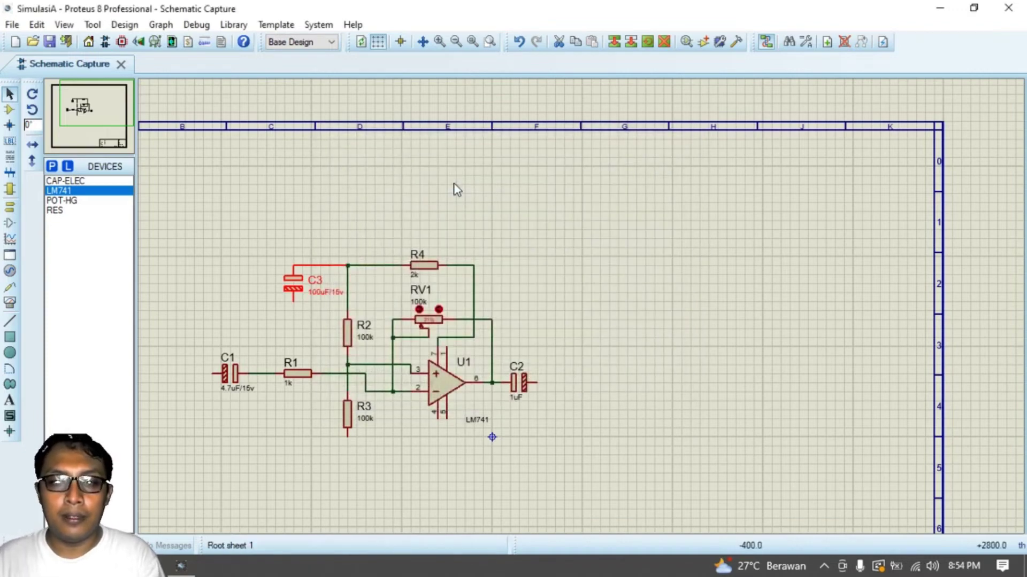
# Set the value of output capacitor C2 to 4.7uF/15v.
pyautogui.doubleClick(516, 400)
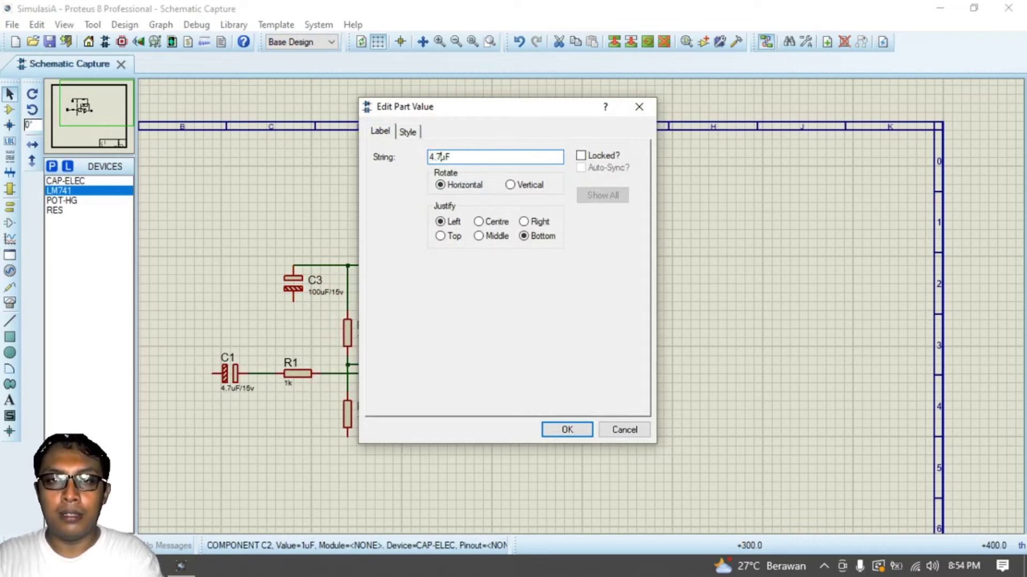
pyautogui.write('4.7uF/15v')
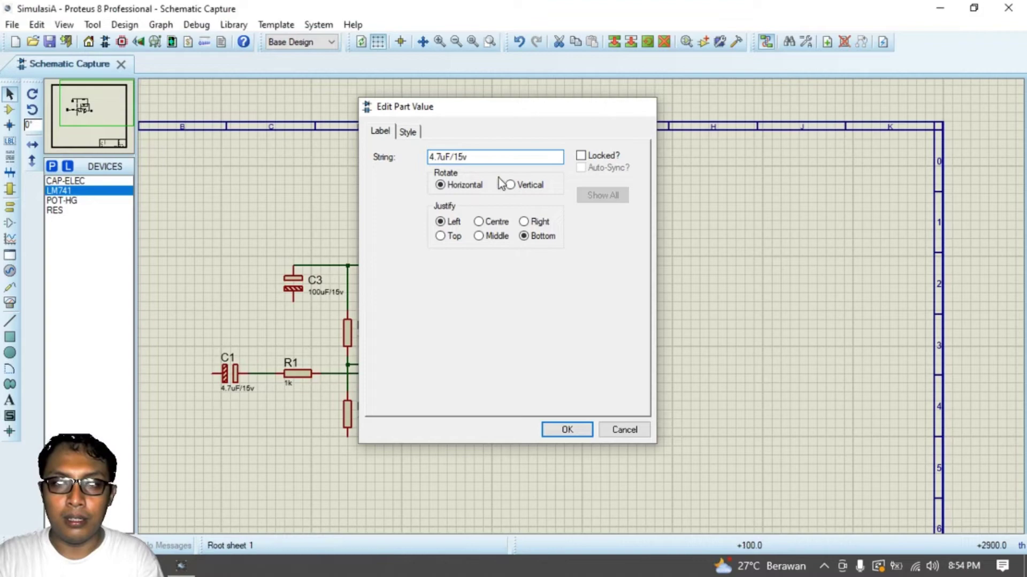
pyautogui.press('Return')
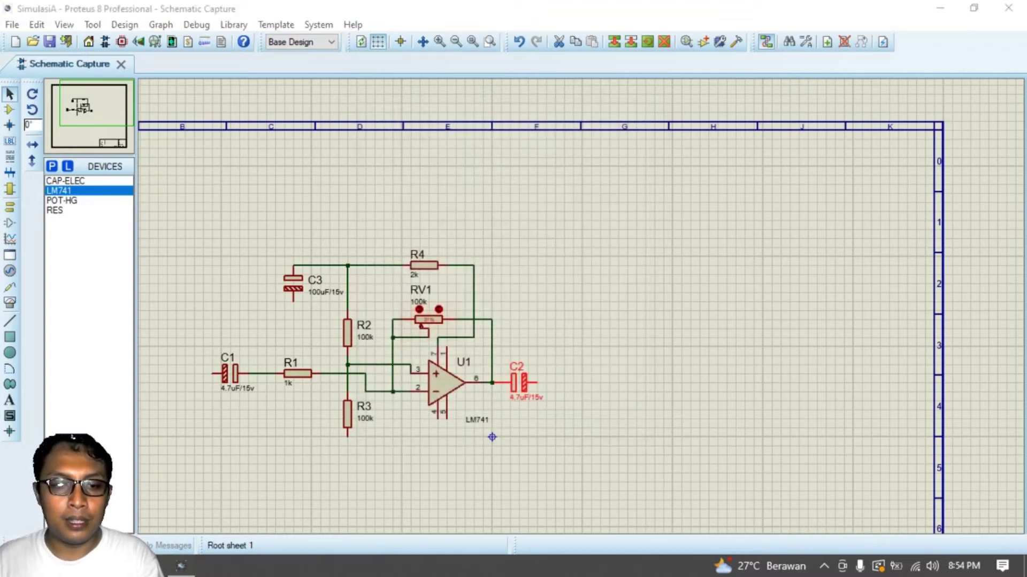
# Check the jobsheet's input and output connections in Word, then add open-ended wire stubs to C1's input and C2's output in Proteus.
pyautogui.hotkey('alt', 'Tab')
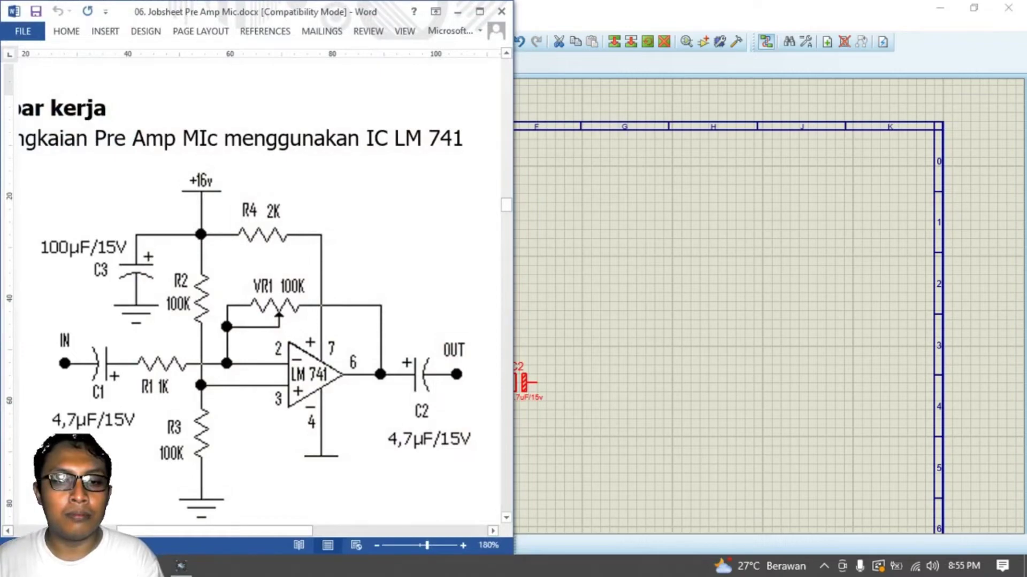
pyautogui.hotkey('alt', 'Tab')
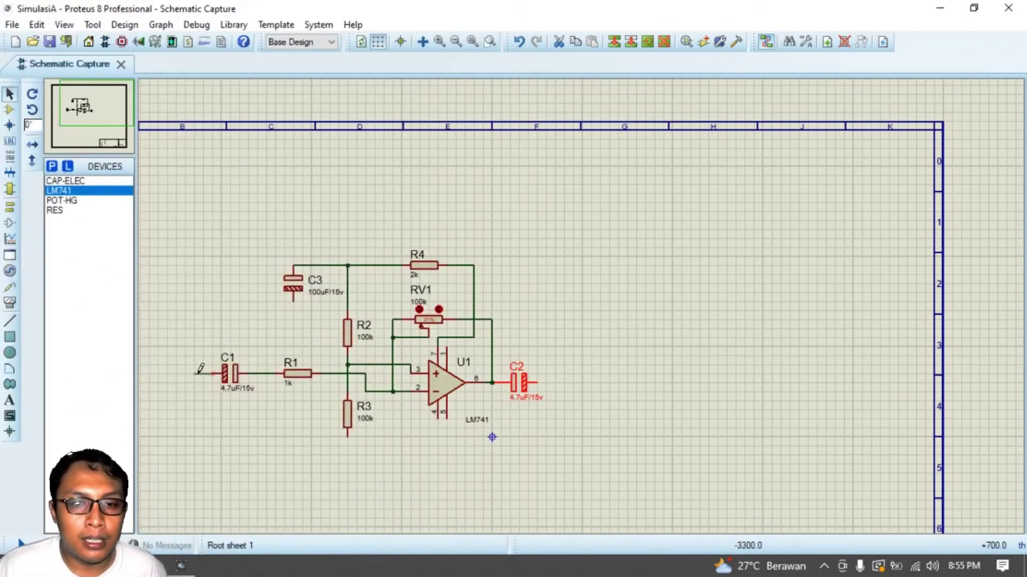
pyautogui.click(574, 383)
pyautogui.click(541, 384)
pyautogui.doubleClick(556, 383)
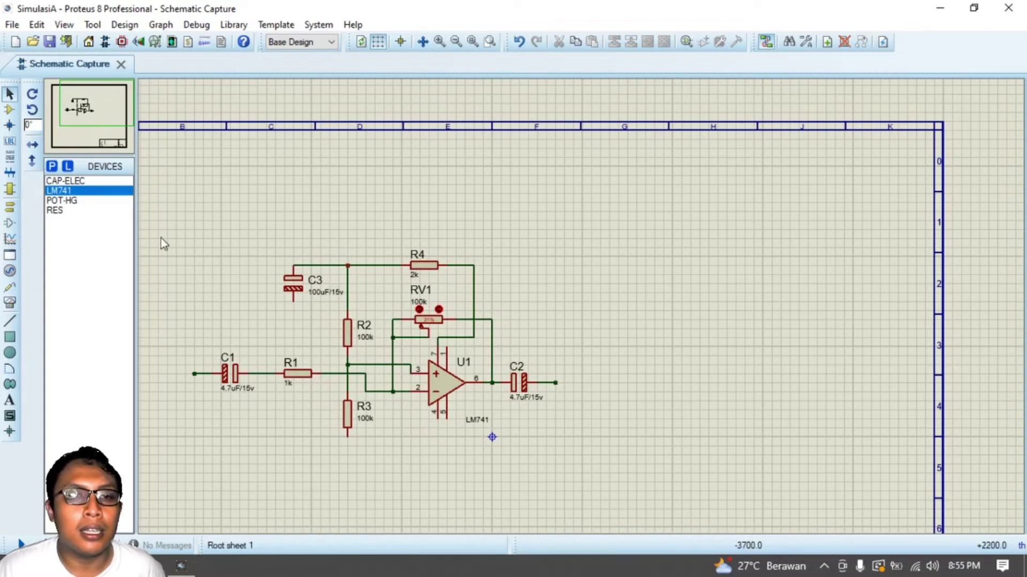
# Attach a DC generator to the supply node joining C3, R2 and R4.
pyautogui.click(10, 209)
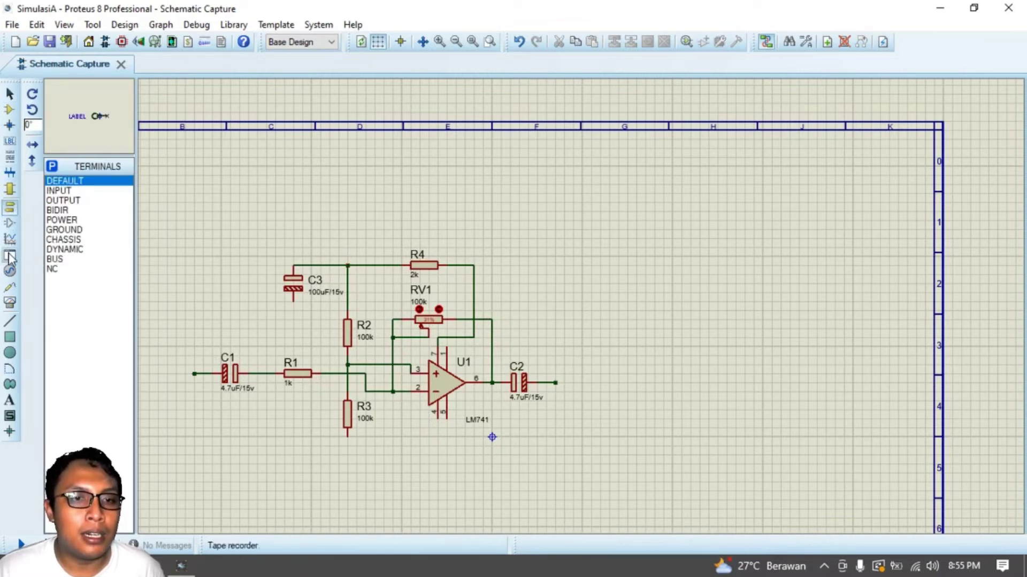
pyautogui.click(10, 273)
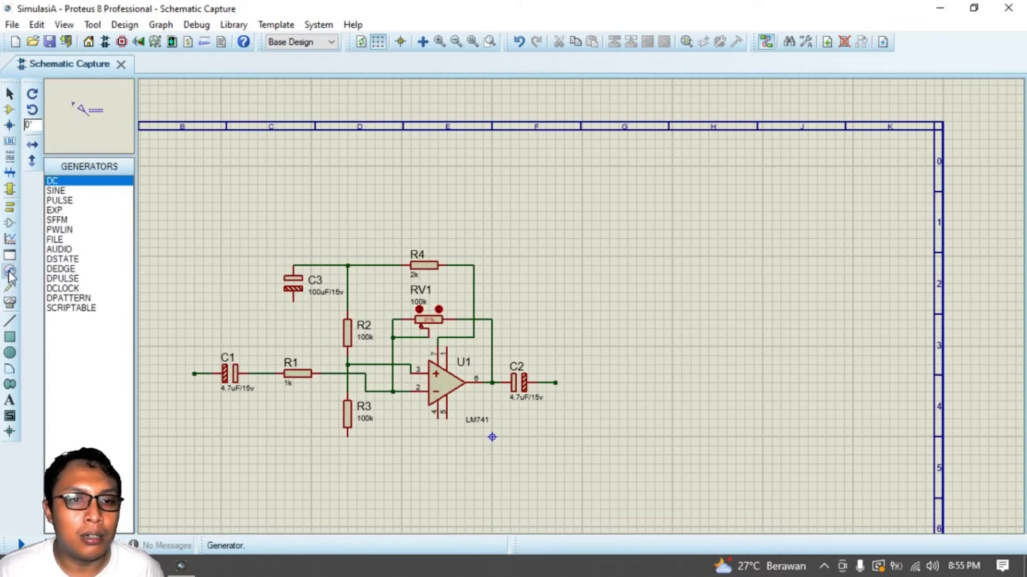
pyautogui.click(351, 226)
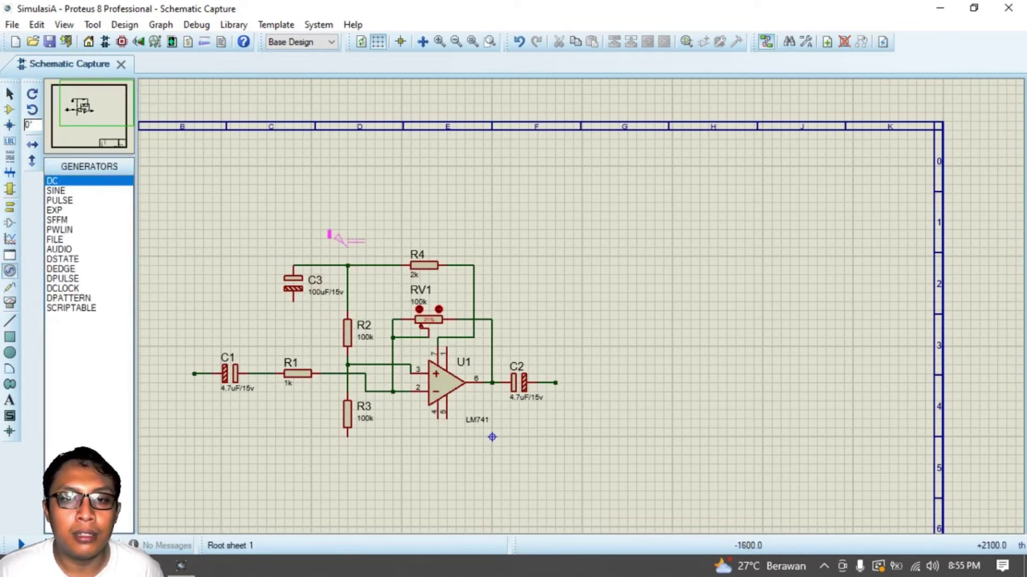
pyautogui.click(345, 261)
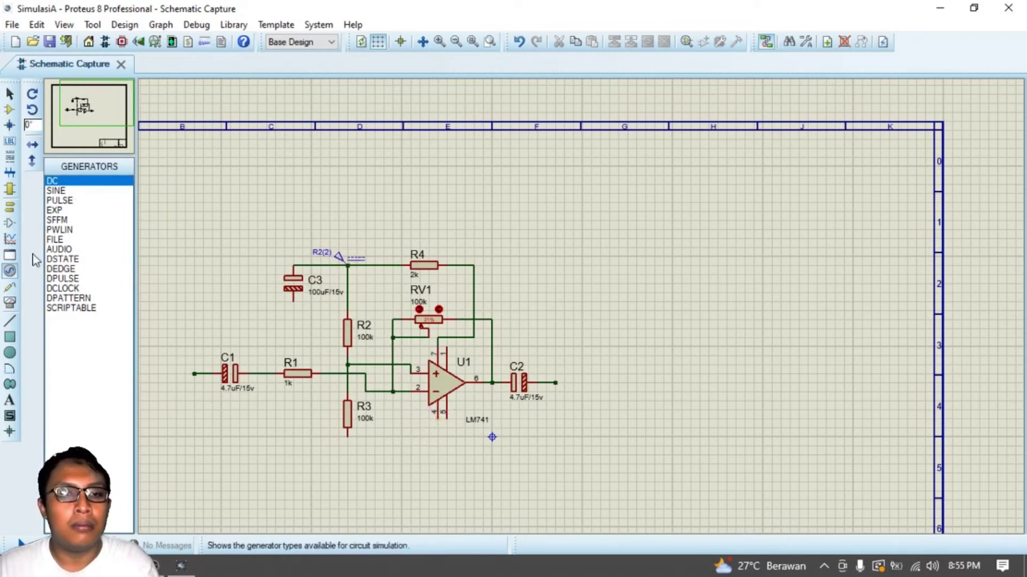
# Extend a wire stub from pin 4 of the LM741 and attach a DC generator to its end.
pyautogui.click(10, 96)
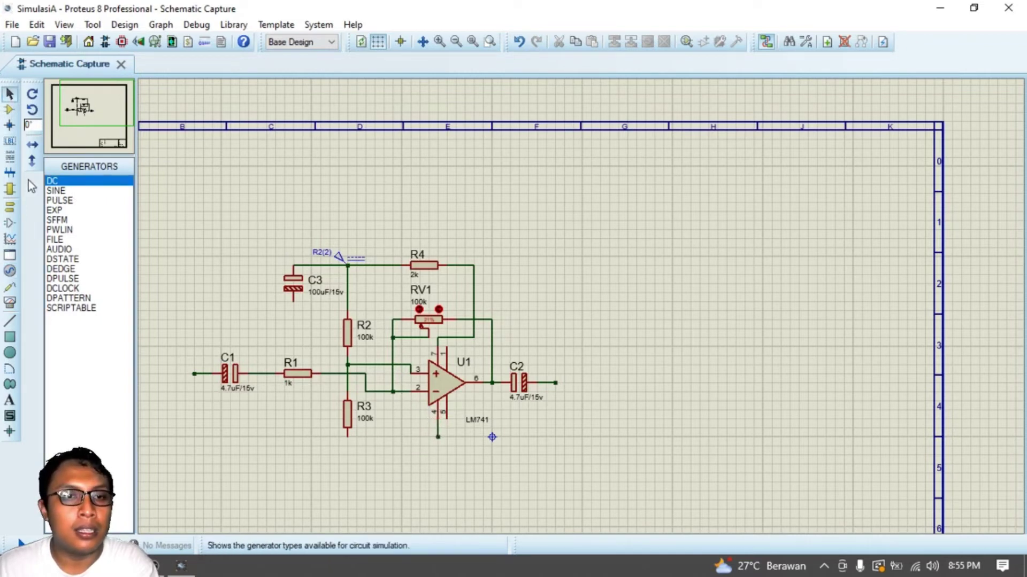
pyautogui.click(54, 182)
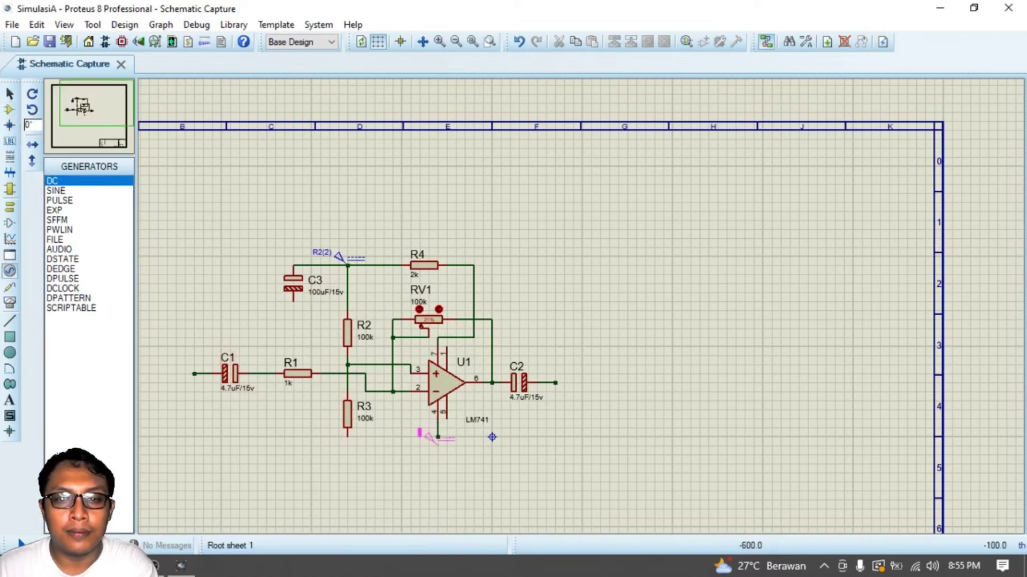
pyautogui.click(432, 433)
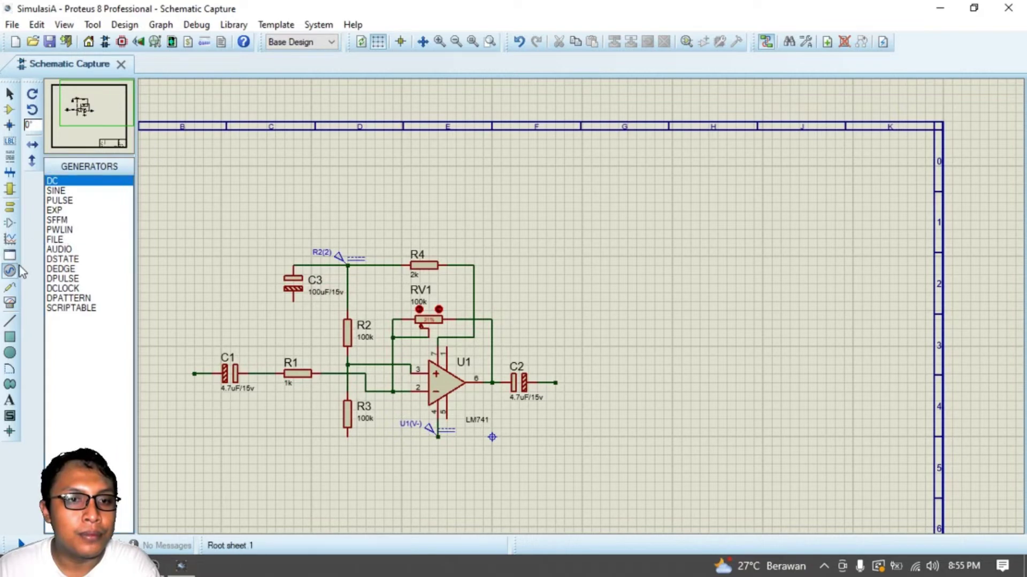
# Connect ground terminals to the free lower ends of C3 and R3.
pyautogui.click(10, 242)
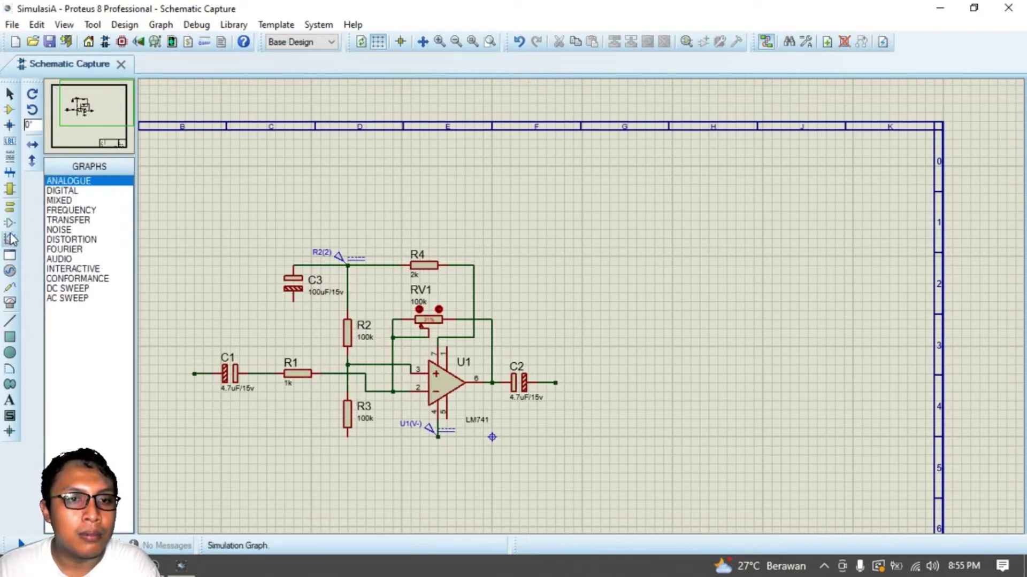
pyautogui.click(9, 223)
pyautogui.click(9, 207)
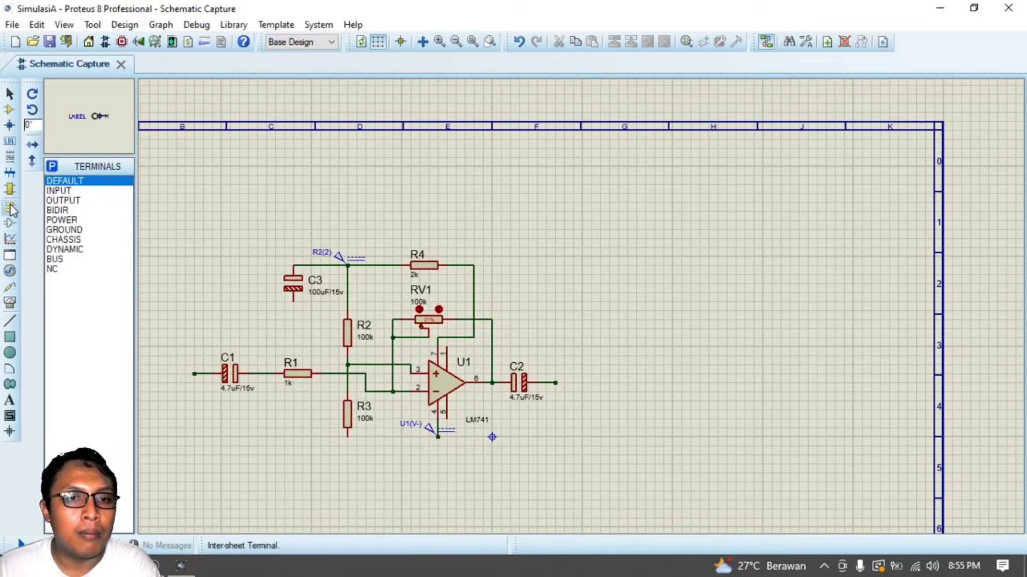
pyautogui.click(70, 220)
pyautogui.click(68, 230)
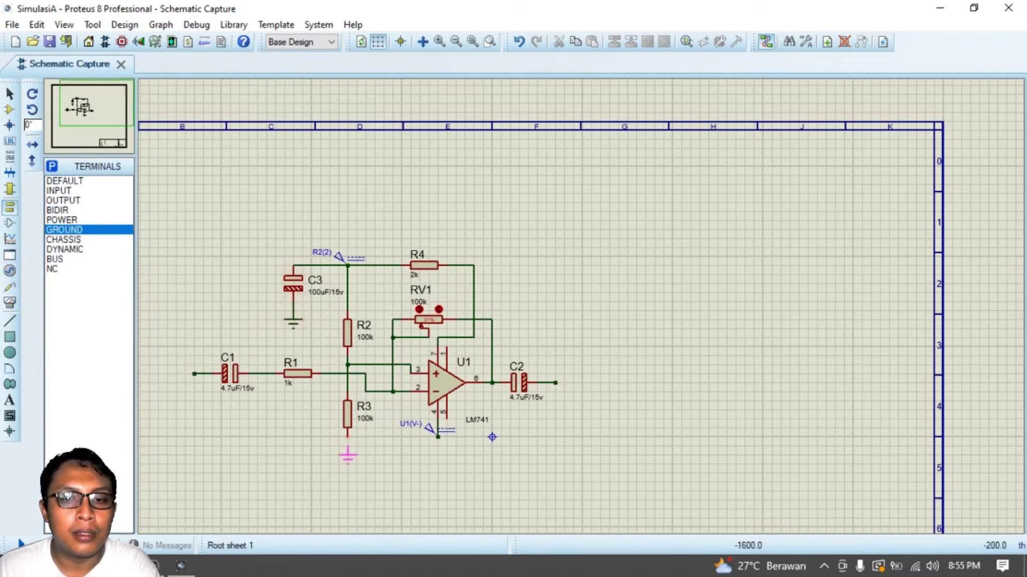
pyautogui.click(349, 444)
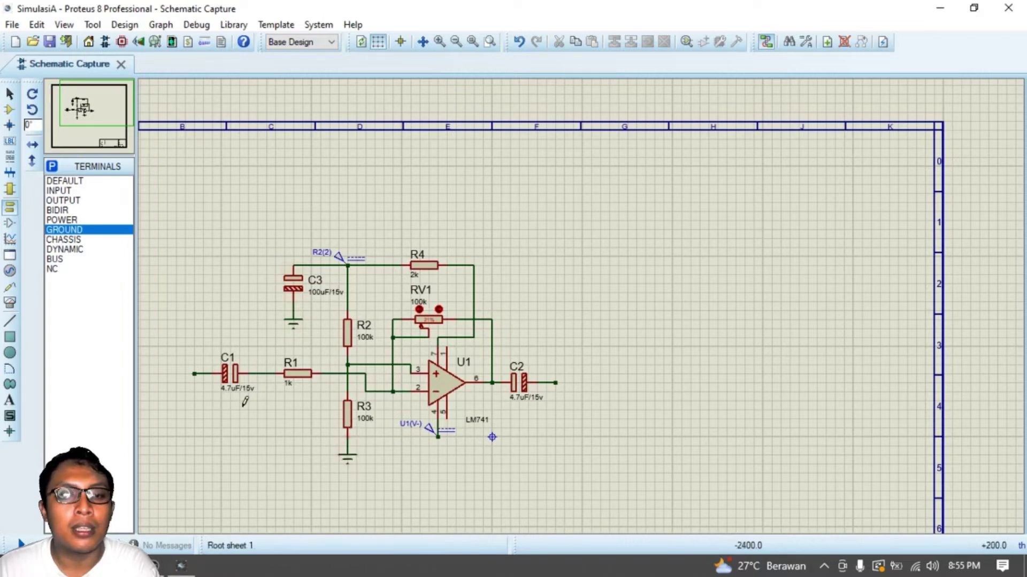
pyautogui.click(10, 271)
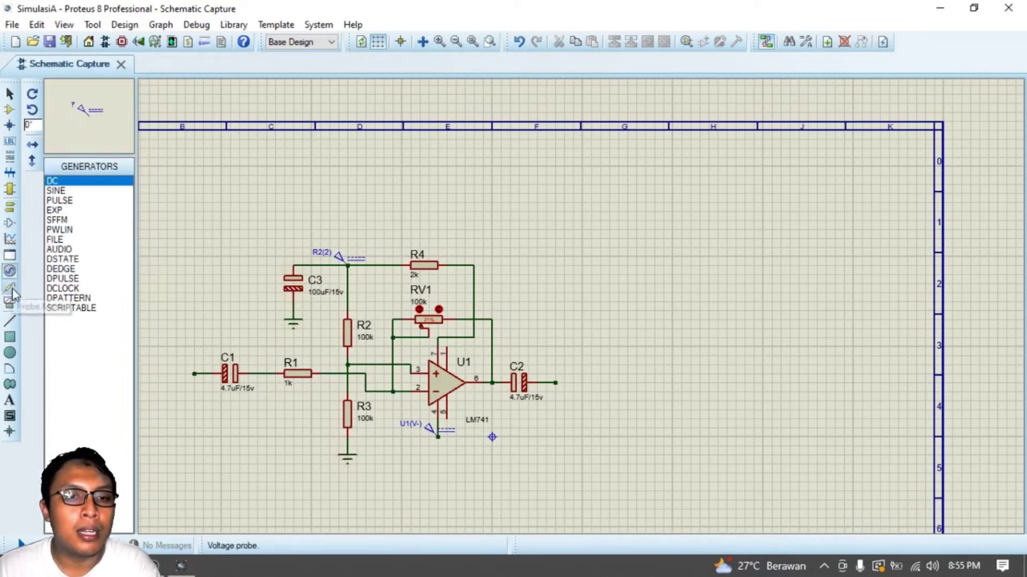
pyautogui.click(12, 287)
pyautogui.click(10, 303)
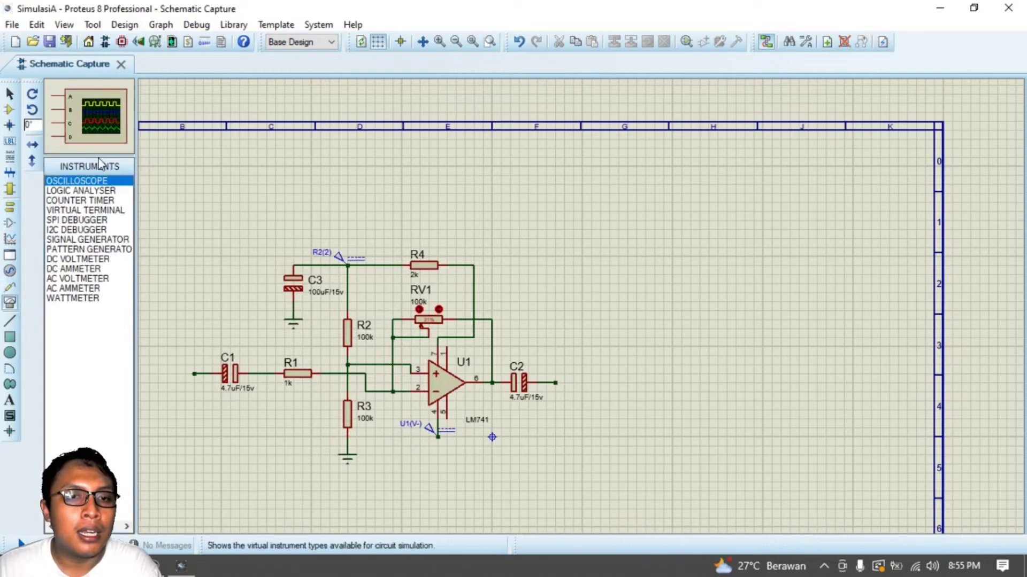
pyautogui.click(85, 202)
pyautogui.click(86, 192)
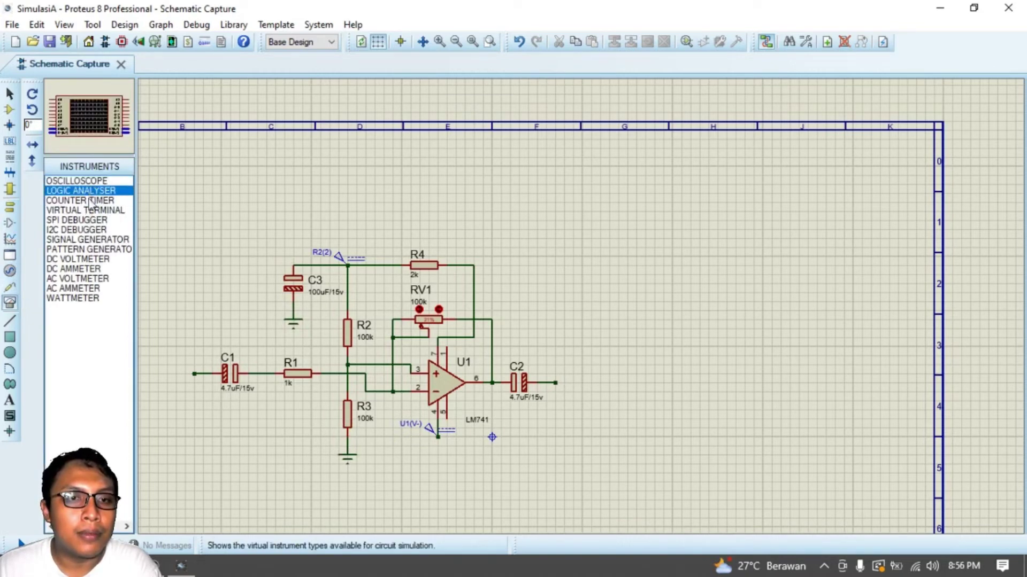
pyautogui.click(91, 213)
pyautogui.click(91, 230)
pyautogui.click(86, 240)
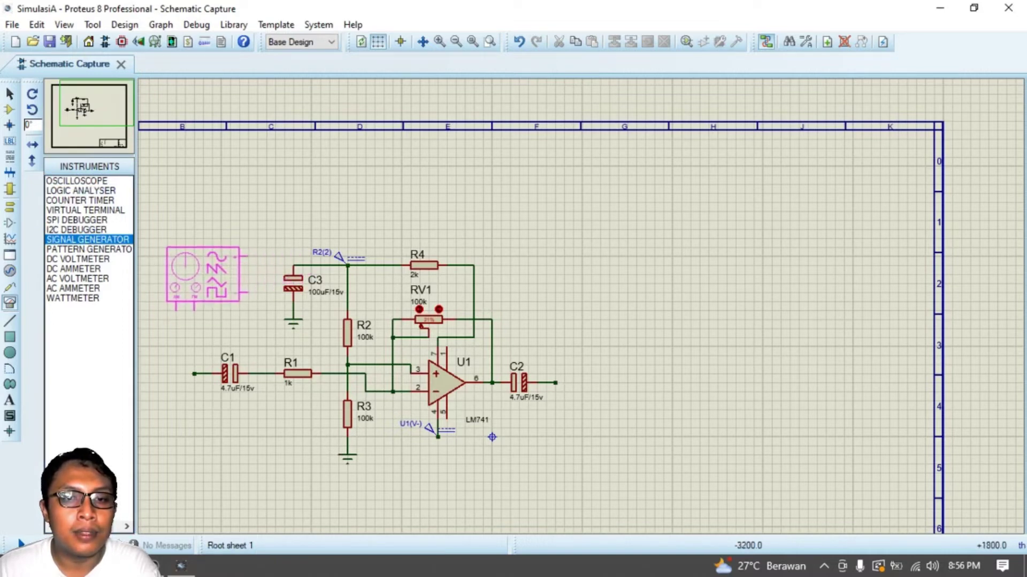
pyautogui.click(160, 305)
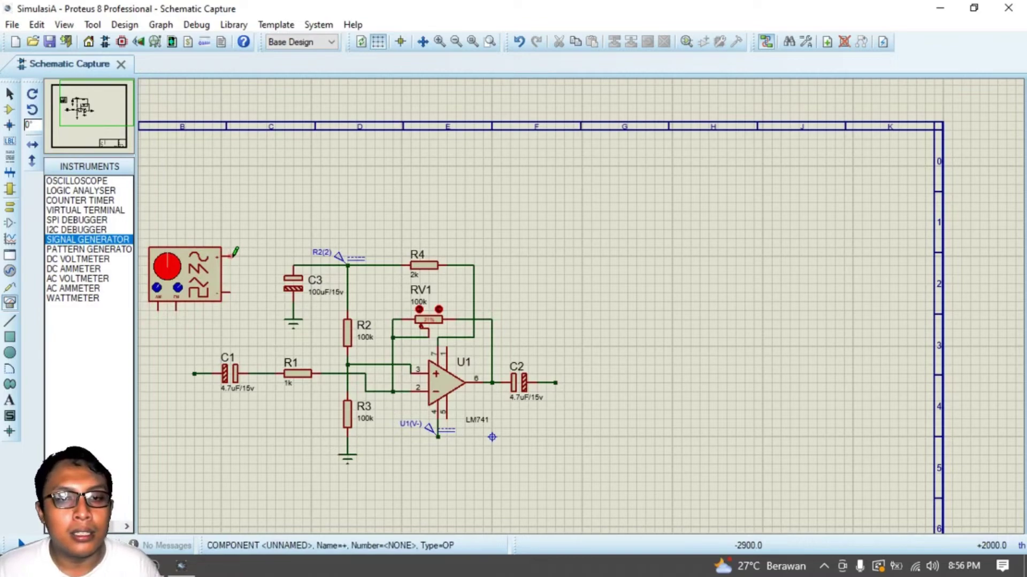
pyautogui.doubleClick(196, 276)
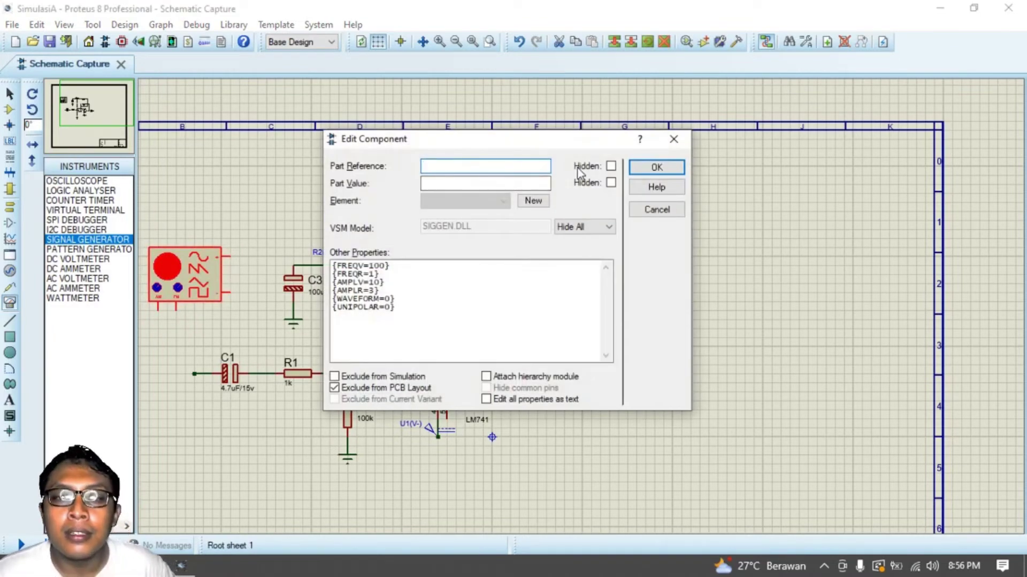
pyautogui.click(674, 139)
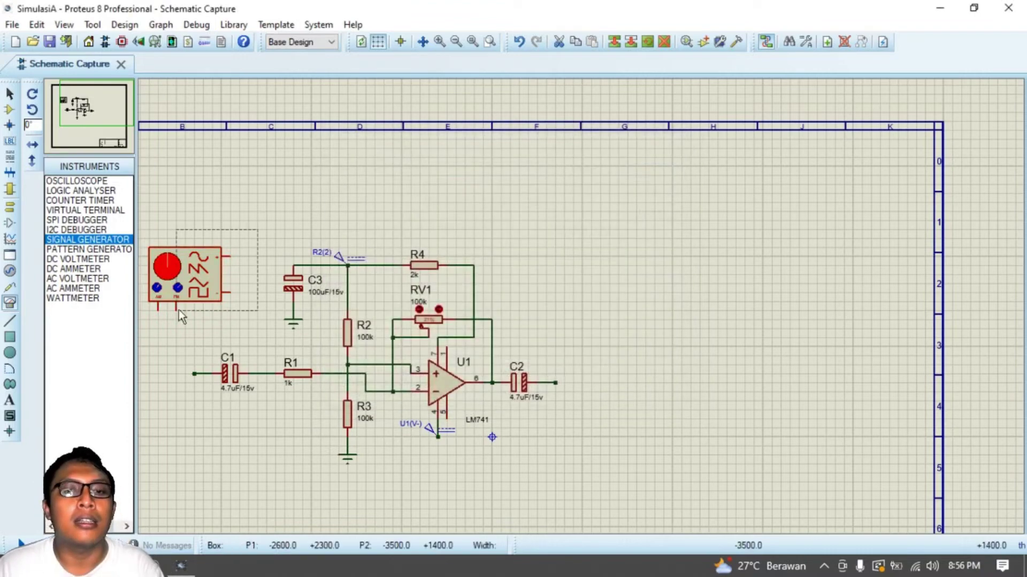
pyautogui.press('Delete')
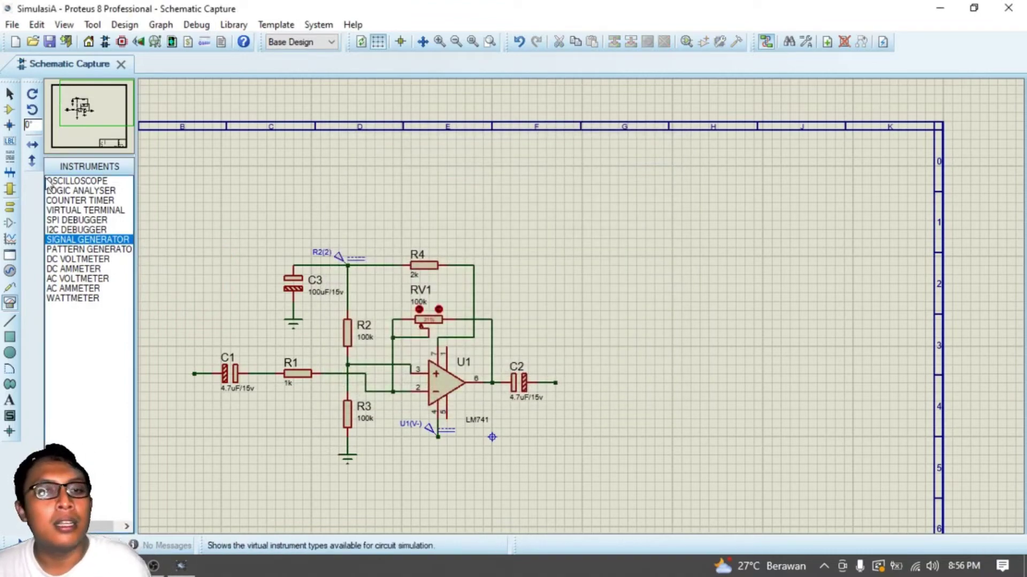
pyautogui.click(10, 207)
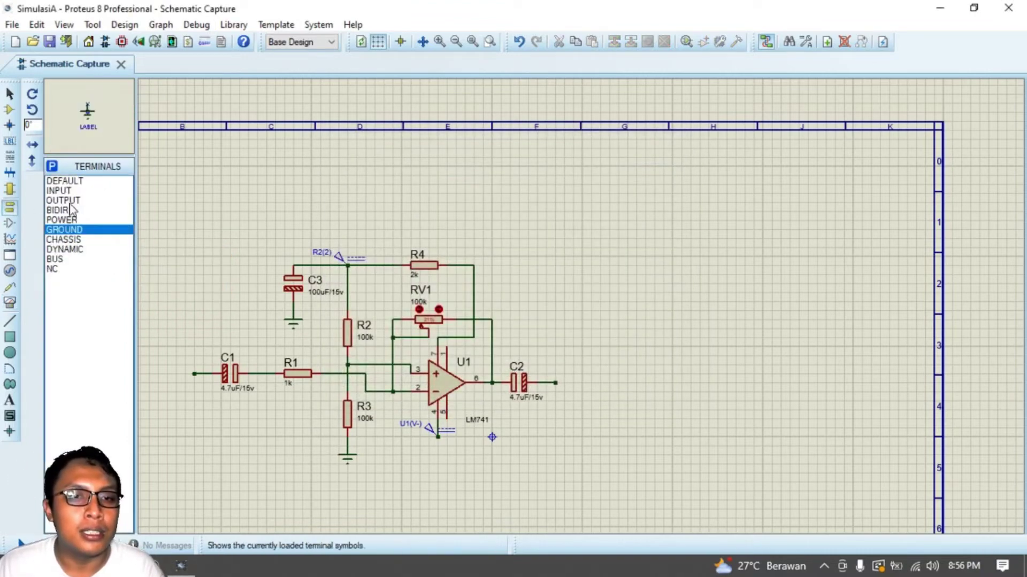
pyautogui.click(60, 200)
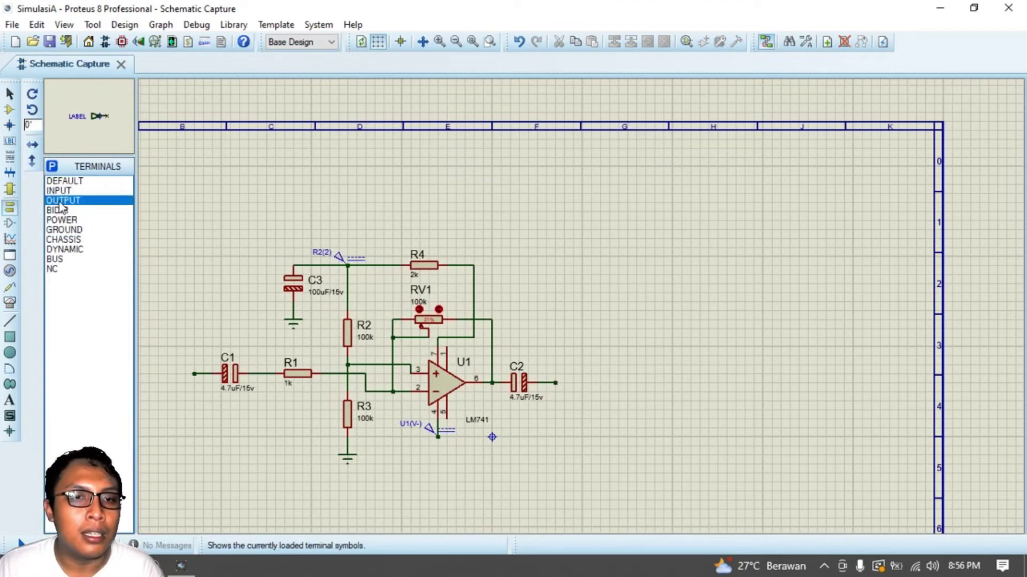
pyautogui.click(11, 191)
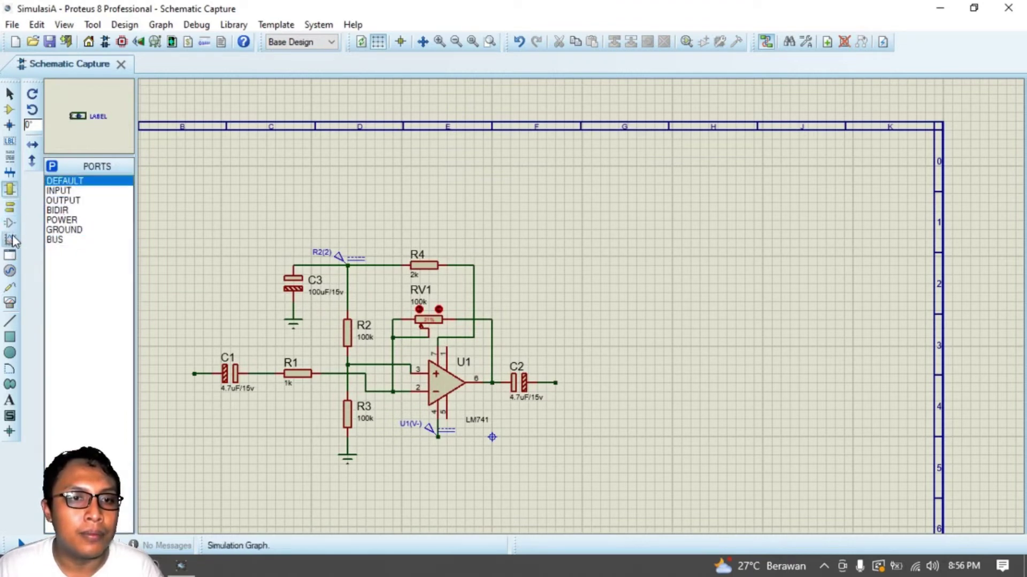
pyautogui.click(10, 238)
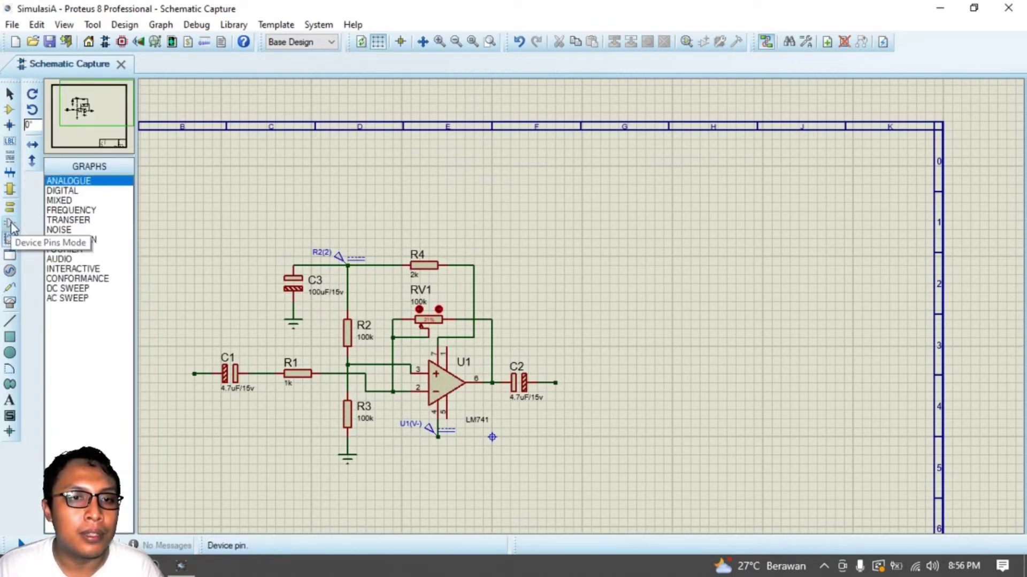
# Attach a SINE generator to the open end of C1's input wire.
pyautogui.click(10, 270)
pyautogui.click(58, 201)
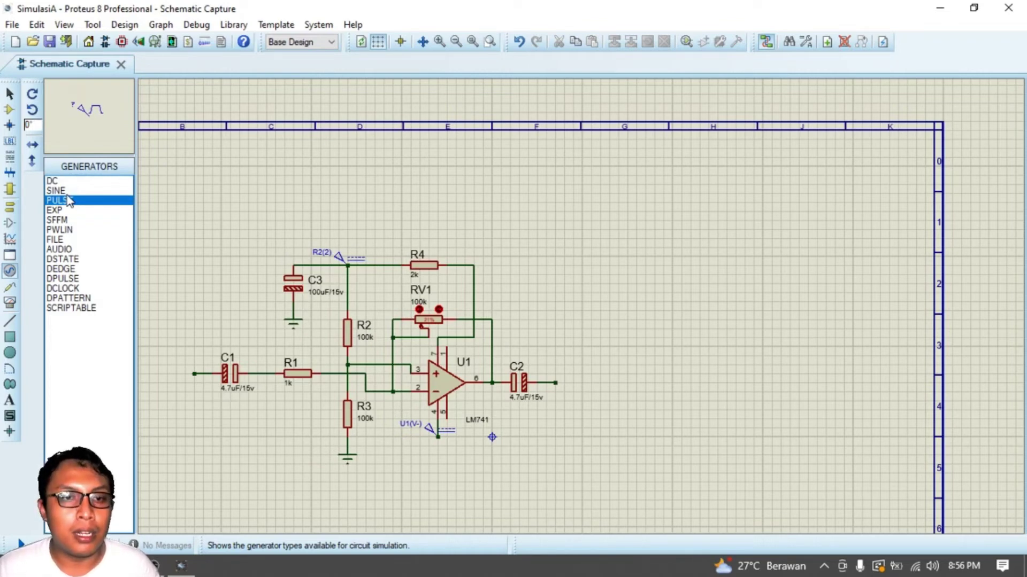
pyautogui.click(70, 193)
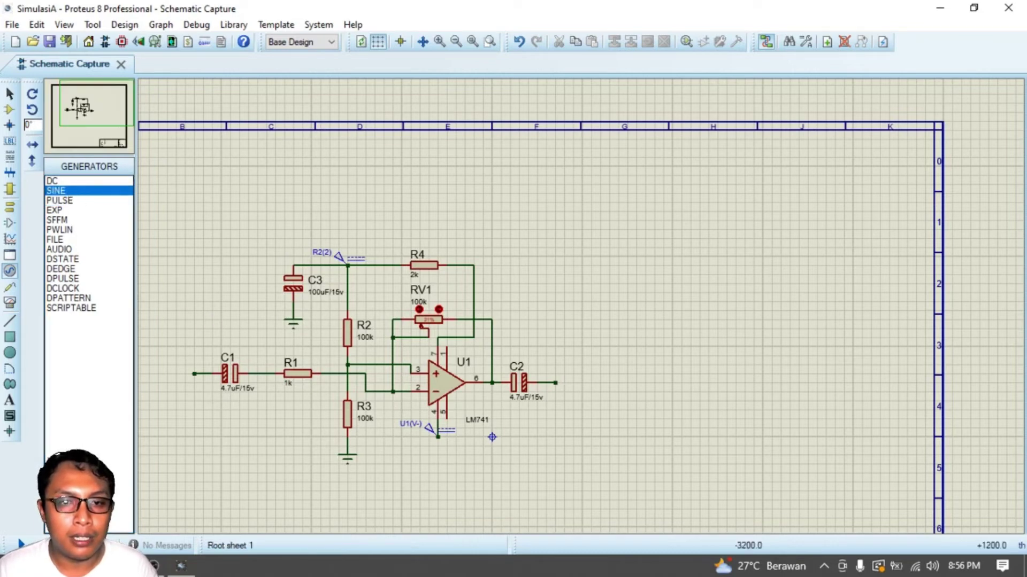
pyautogui.click(184, 368)
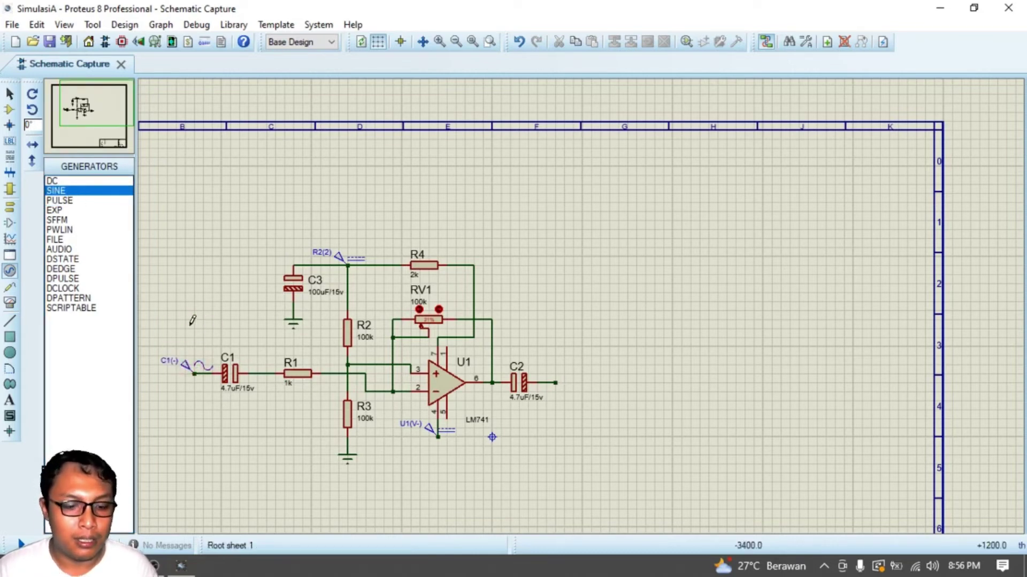
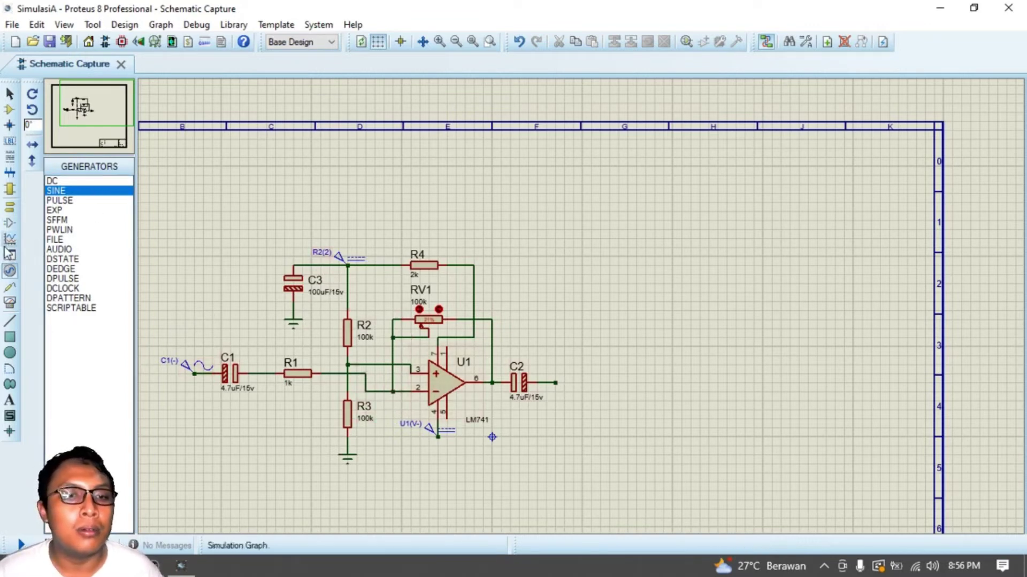
# Place an oscilloscope below the LM741 and move it further down, clear of the circuit.
pyautogui.click(9, 287)
pyautogui.click(11, 303)
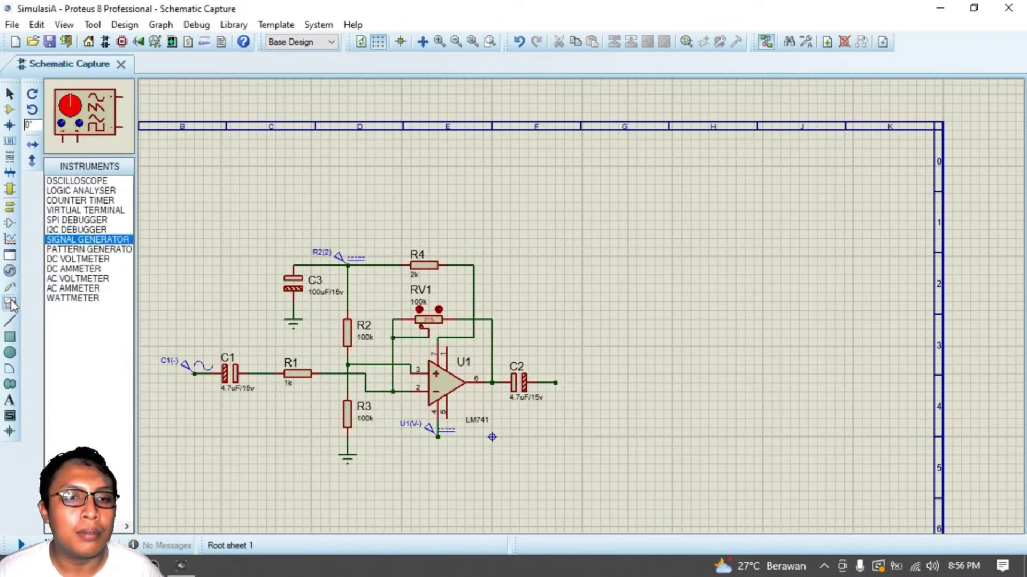
pyautogui.click(85, 181)
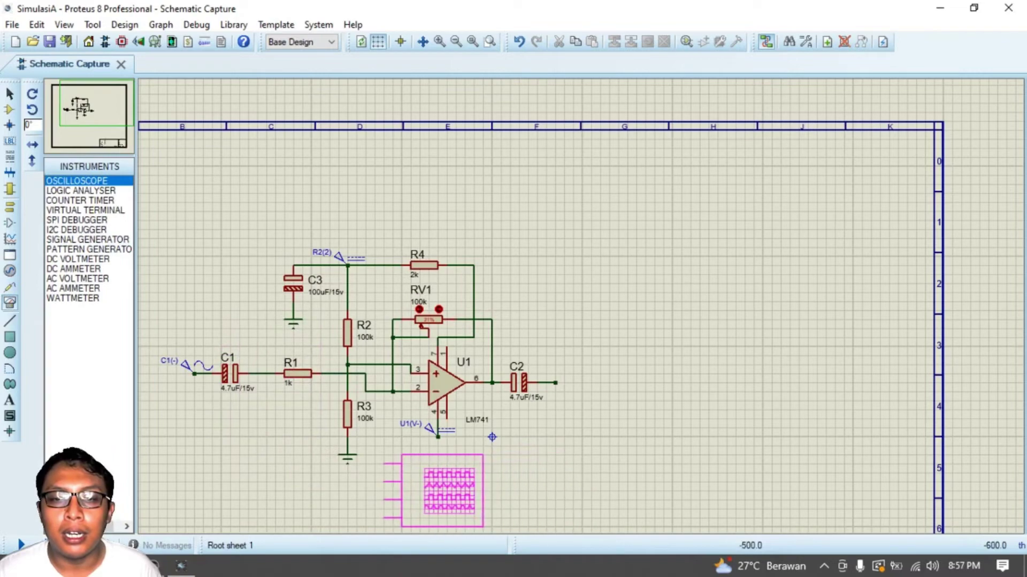
pyautogui.click(430, 498)
pyautogui.moveTo(513, 495); pyautogui.dragTo(547, 376)
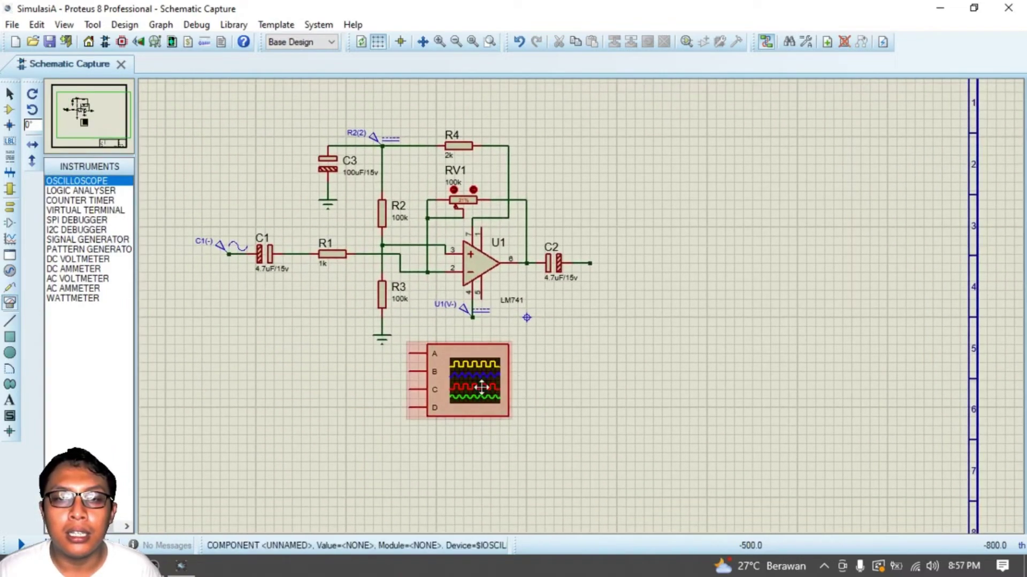
pyautogui.click(448, 393)
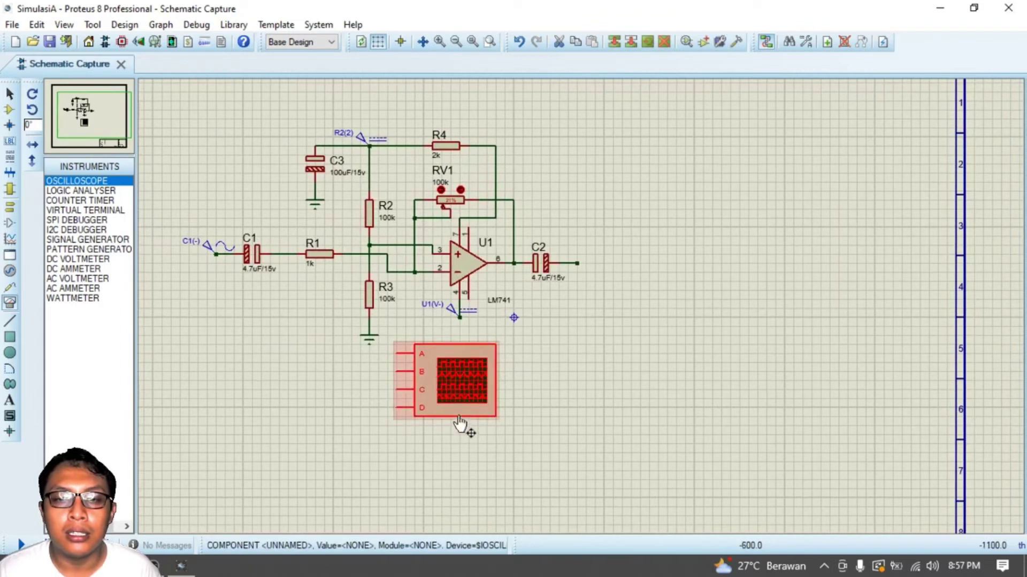
pyautogui.moveTo(442, 399); pyautogui.dragTo(441, 436)
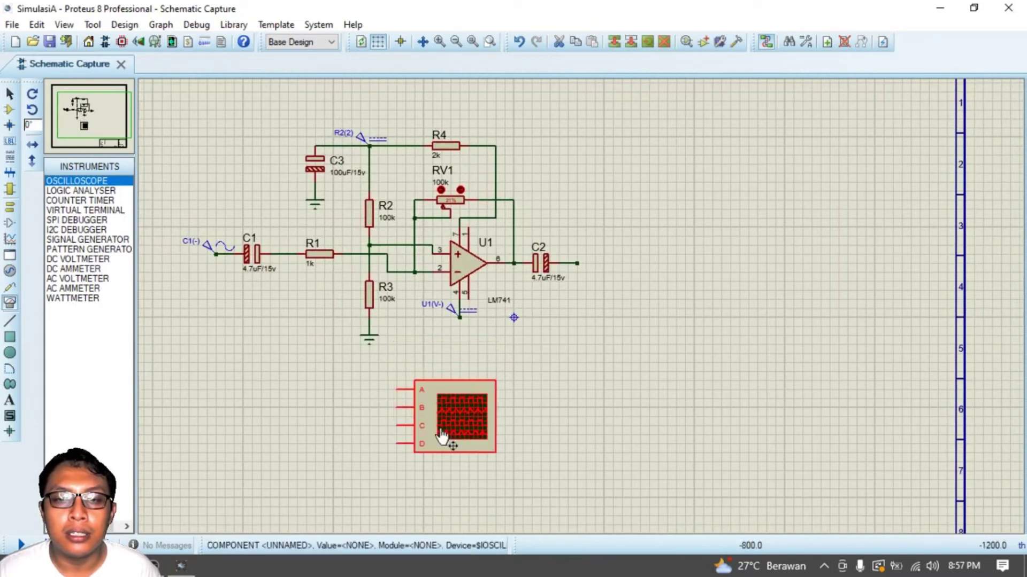
# Wire oscilloscope channel A to the sine generator's input node and channel B to the output end of C2.
pyautogui.click(396, 389)
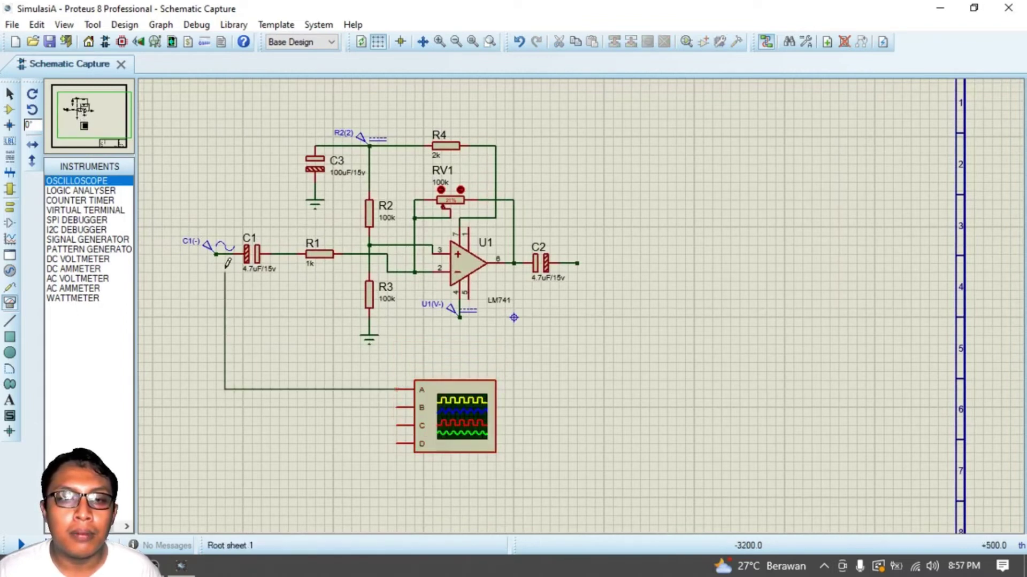
pyautogui.click(216, 255)
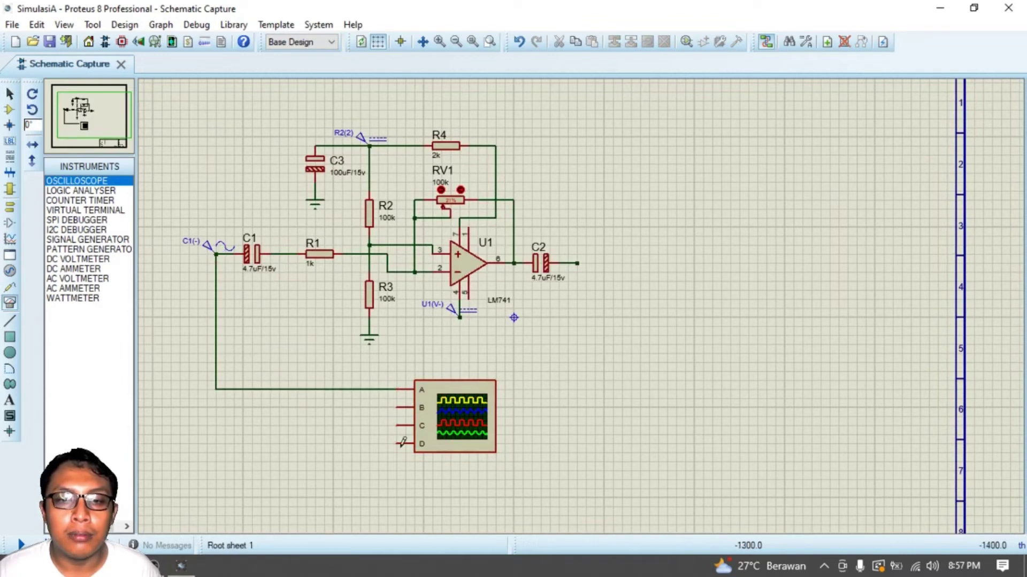
pyautogui.click(397, 407)
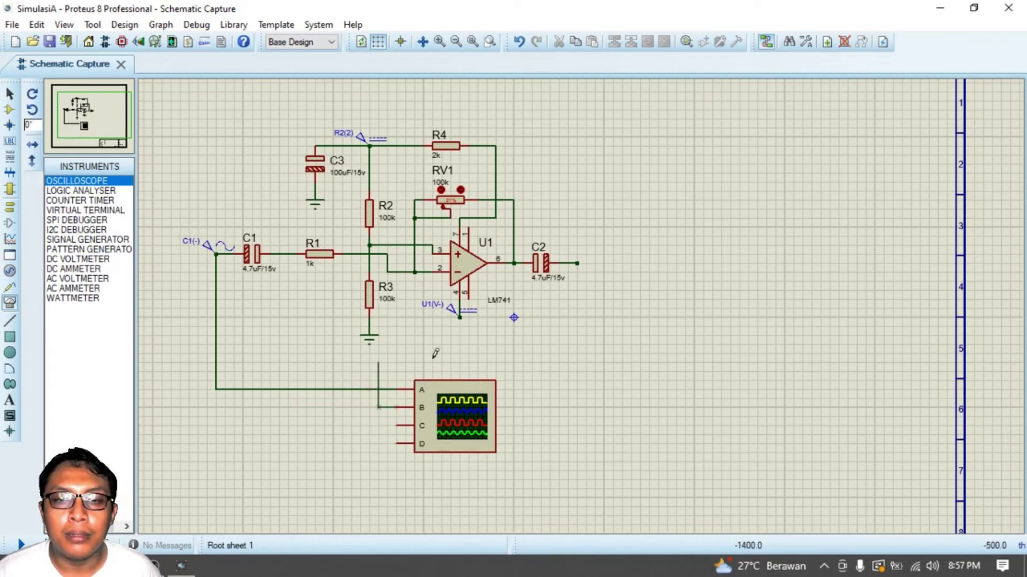
pyautogui.click(579, 261)
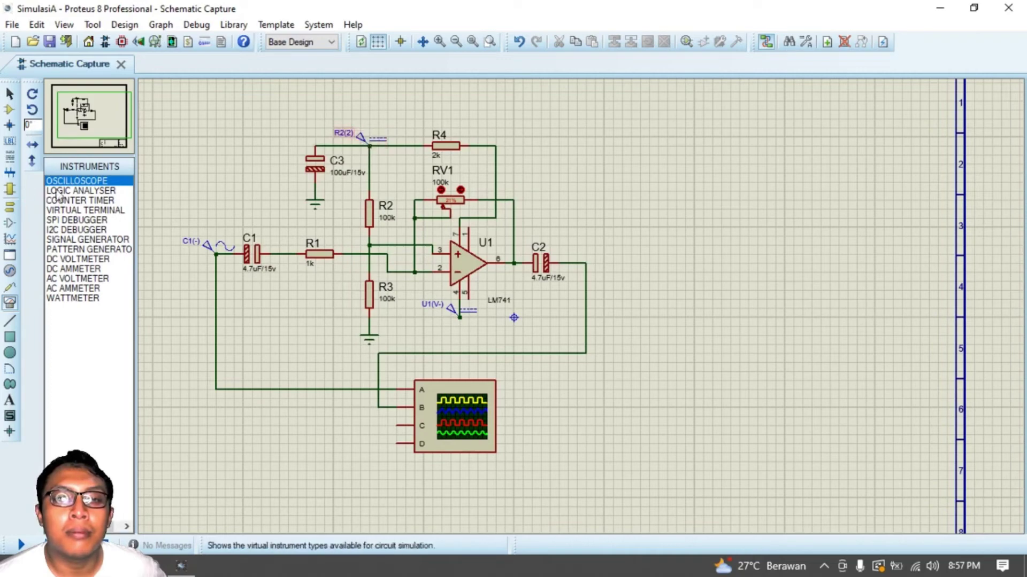
# Set the voltage of the R2(2) DC generator on the upper supply line.
pyautogui.click(10, 271)
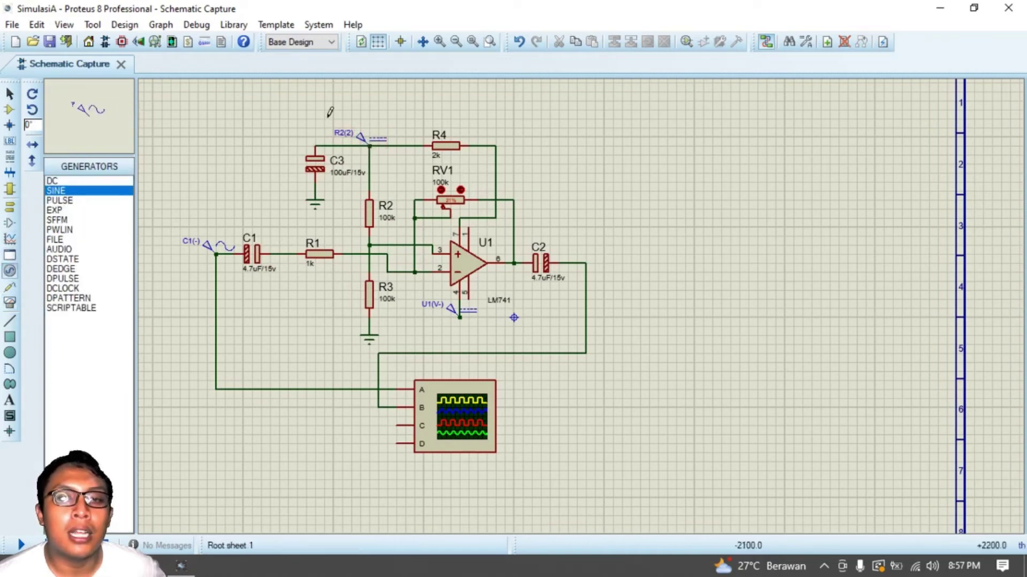
pyautogui.doubleClick(374, 148)
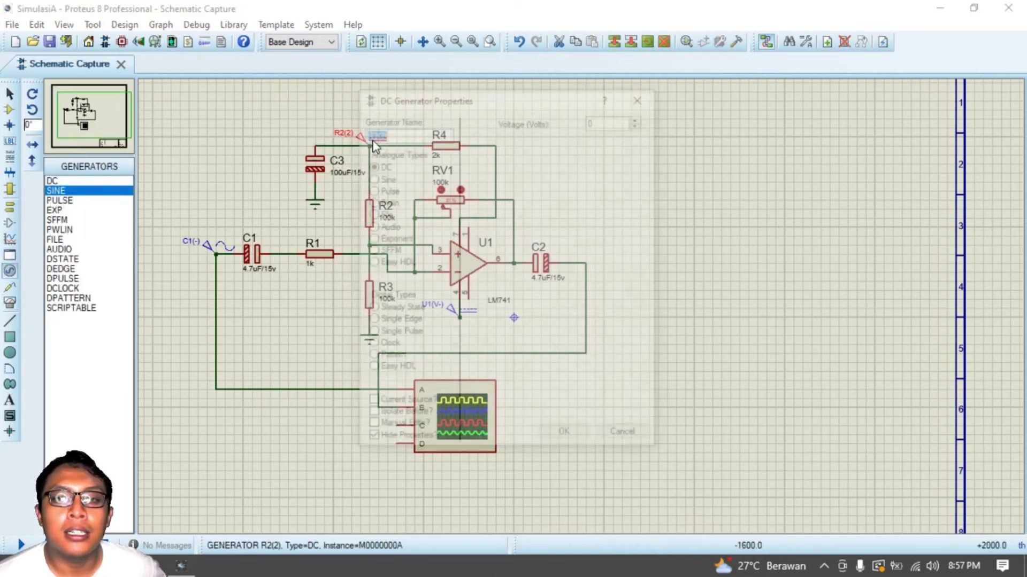
pyautogui.doubleClick(594, 120)
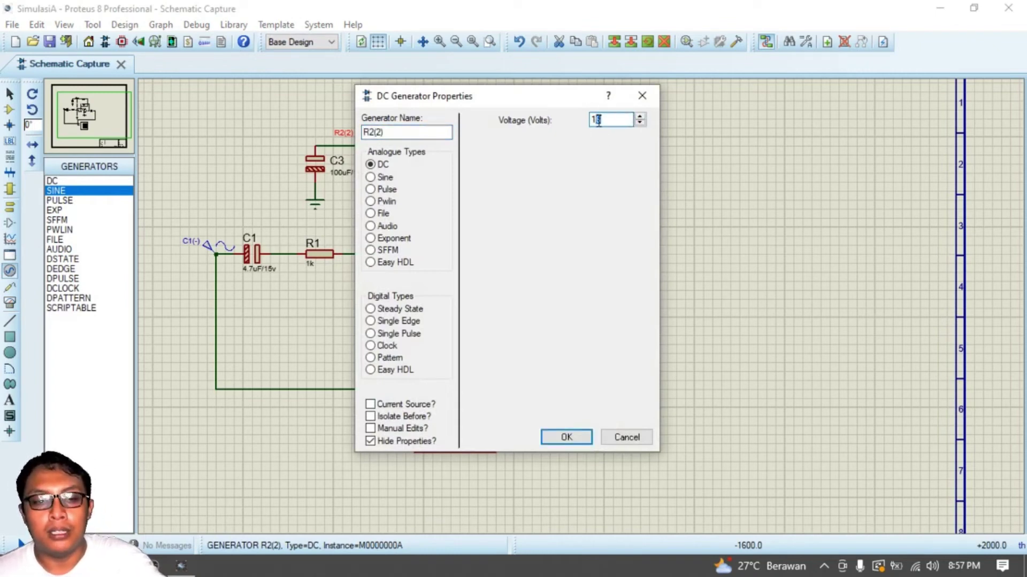
pyautogui.click(581, 435)
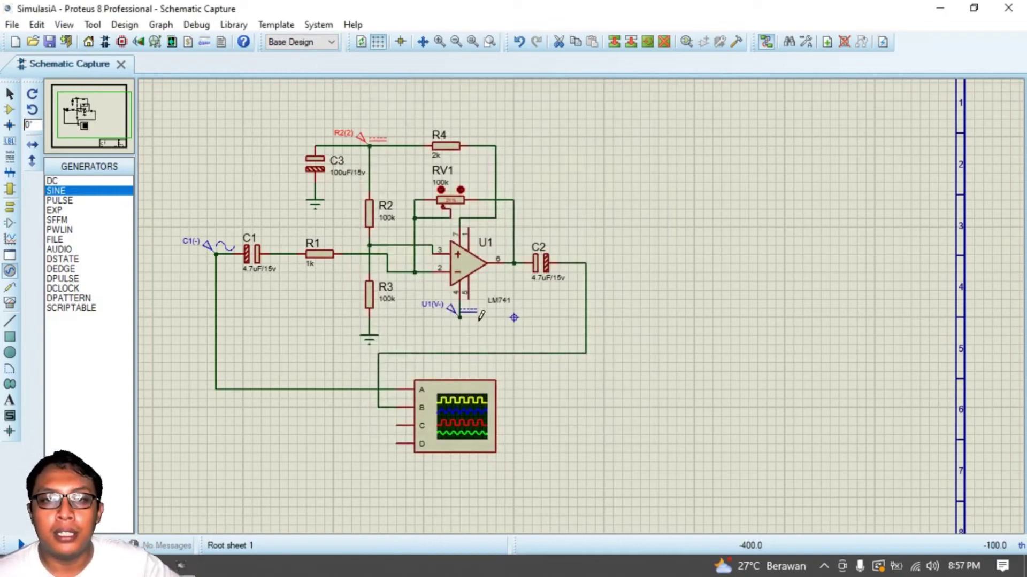
# Set the DC generator on the LM741's pin 4 to -12 V.
pyautogui.click(432, 304)
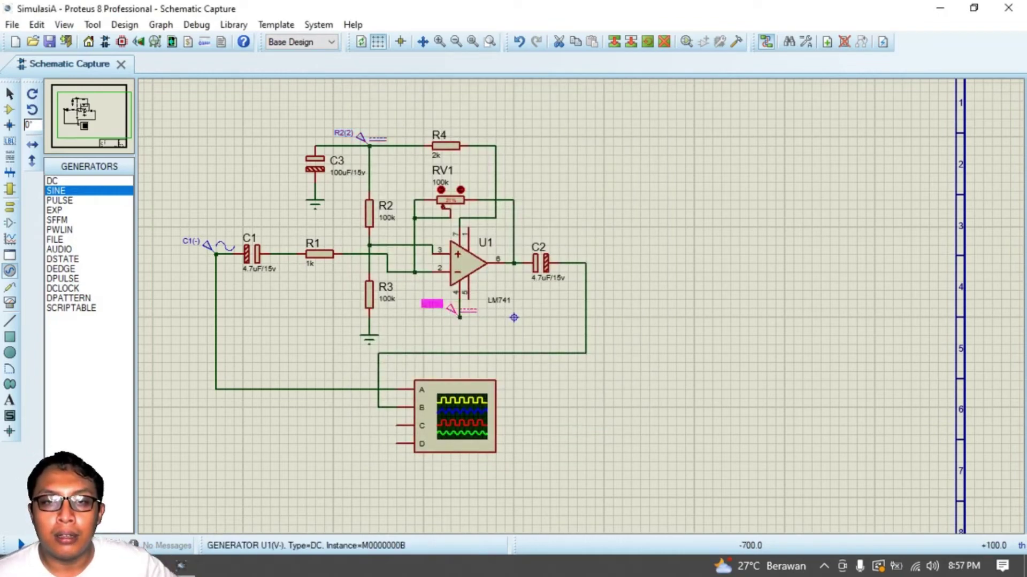
pyautogui.click(432, 304)
pyautogui.doubleClick(639, 119)
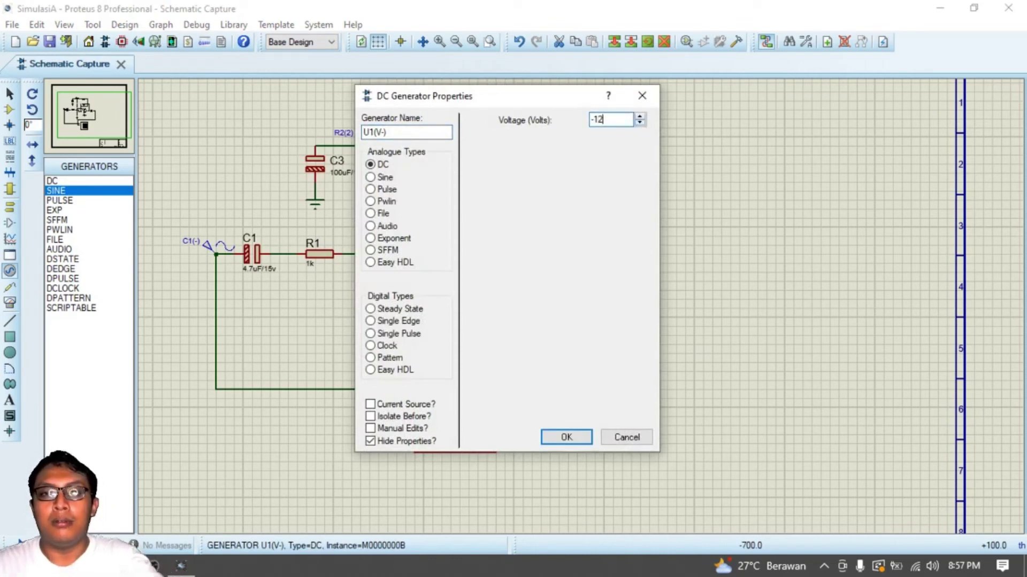
pyautogui.click(570, 438)
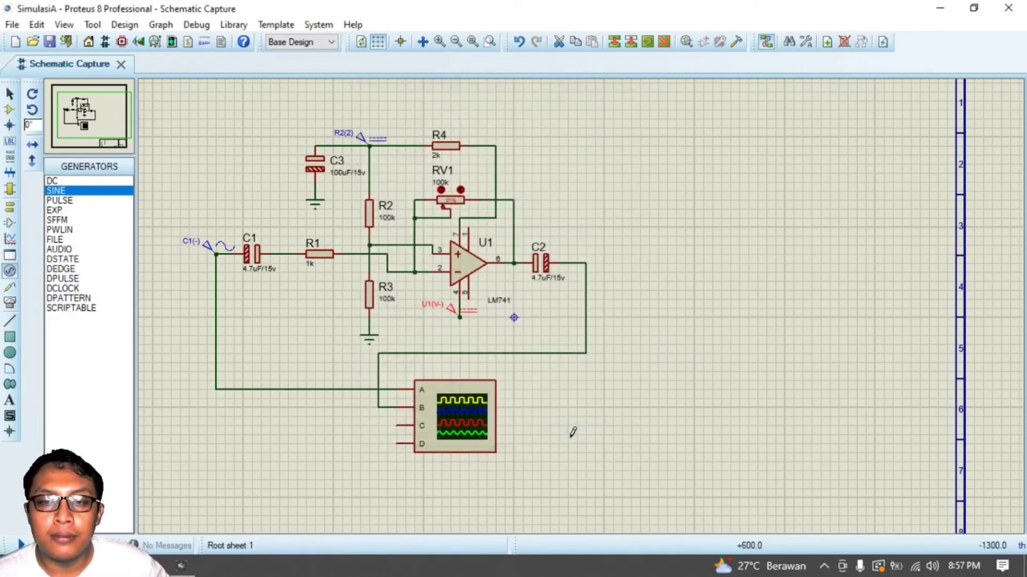
# Configure the sine generator at C1 with a peak amplitude of 1 V and a frequency of 50 Hz.
pyautogui.click(205, 247)
pyautogui.click(207, 248)
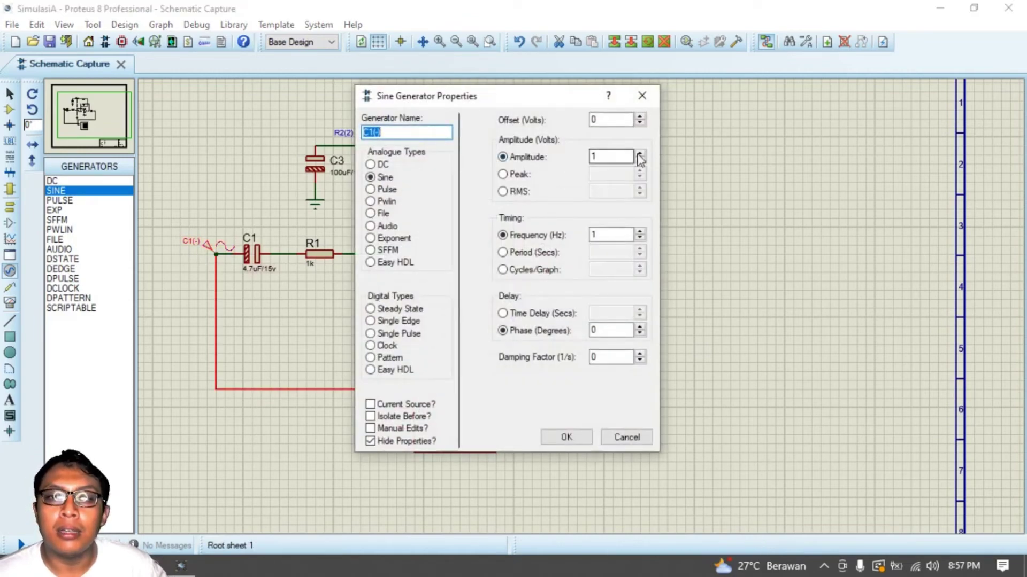
pyautogui.click(525, 173)
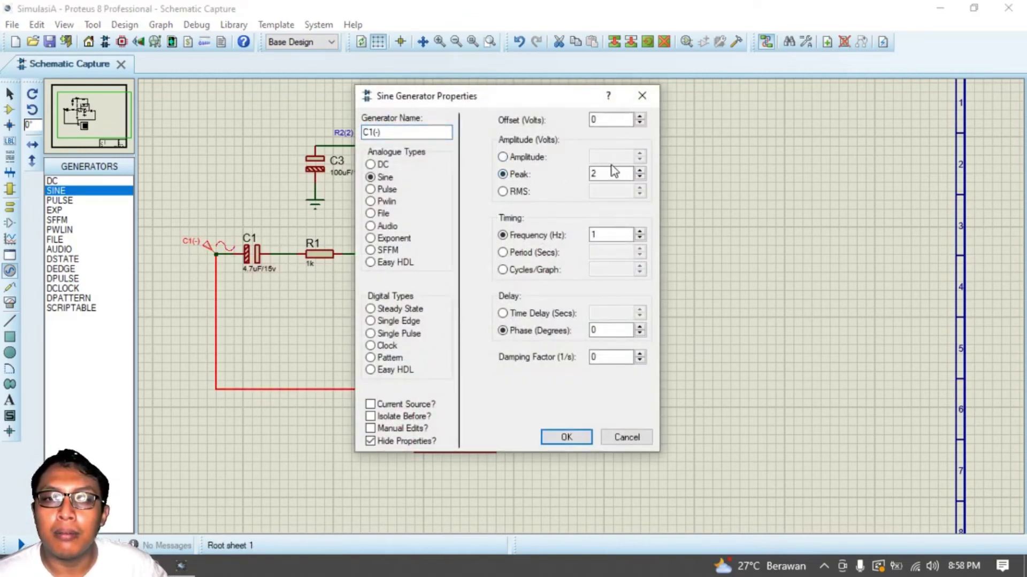
pyautogui.click(639, 177)
pyautogui.write('1')
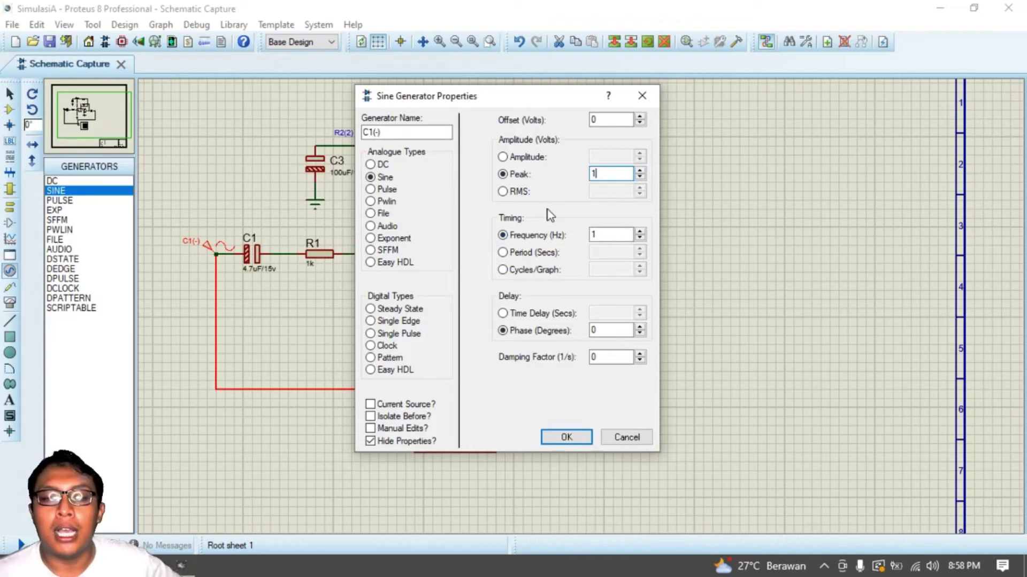
pyautogui.moveTo(617, 234); pyautogui.dragTo(590, 237)
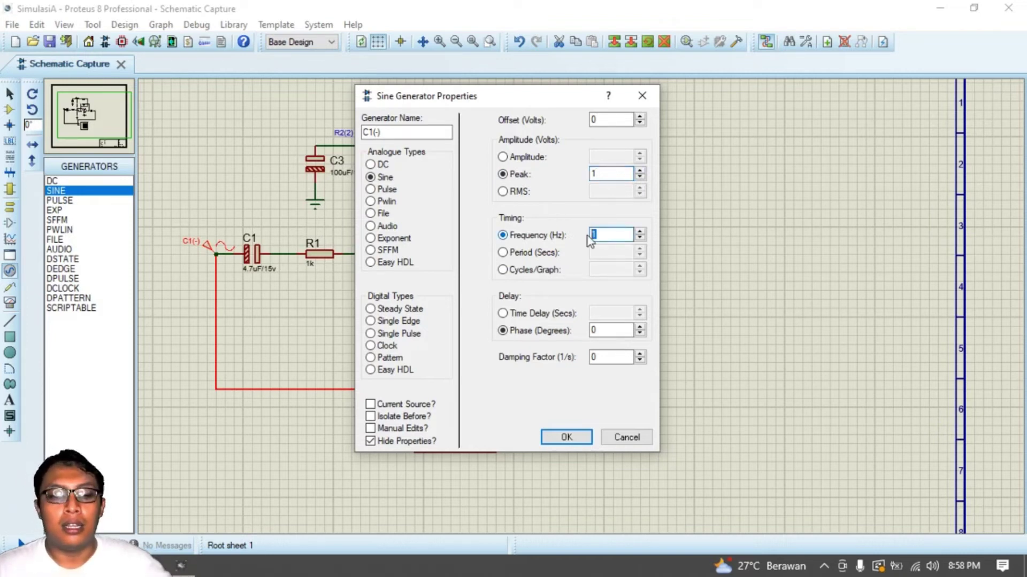
pyautogui.write('50')
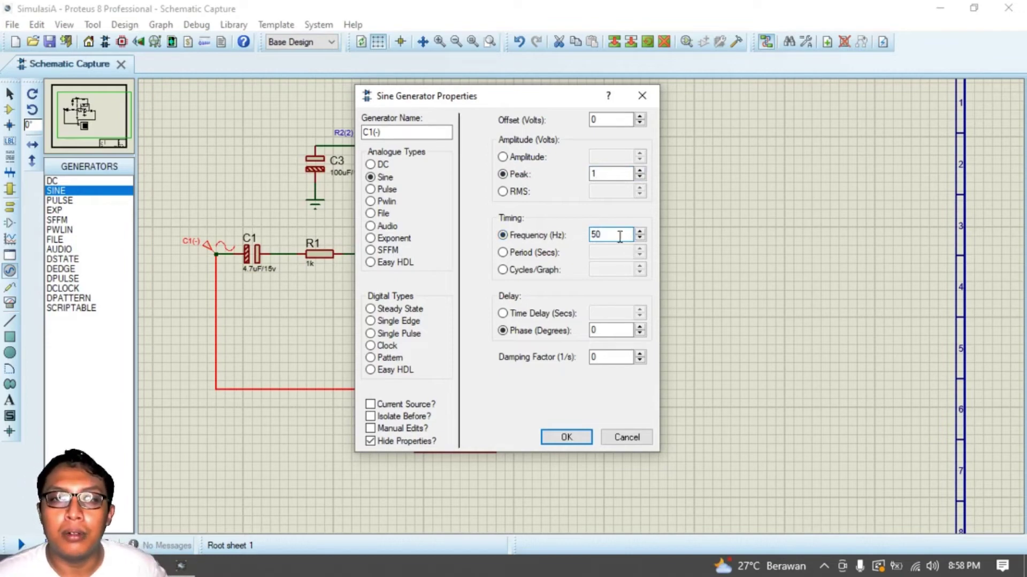
pyautogui.click(567, 440)
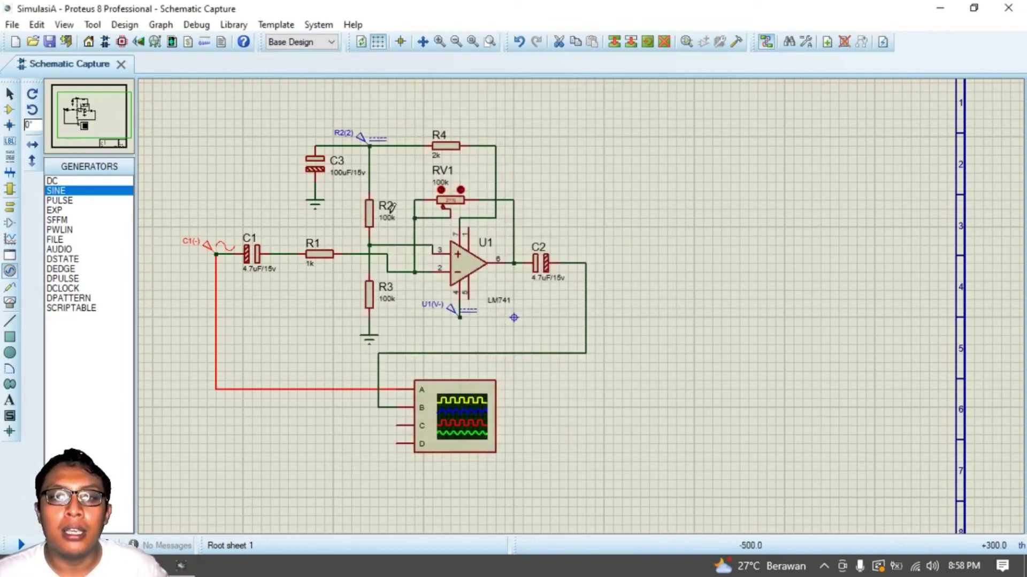
pyautogui.click(376, 332)
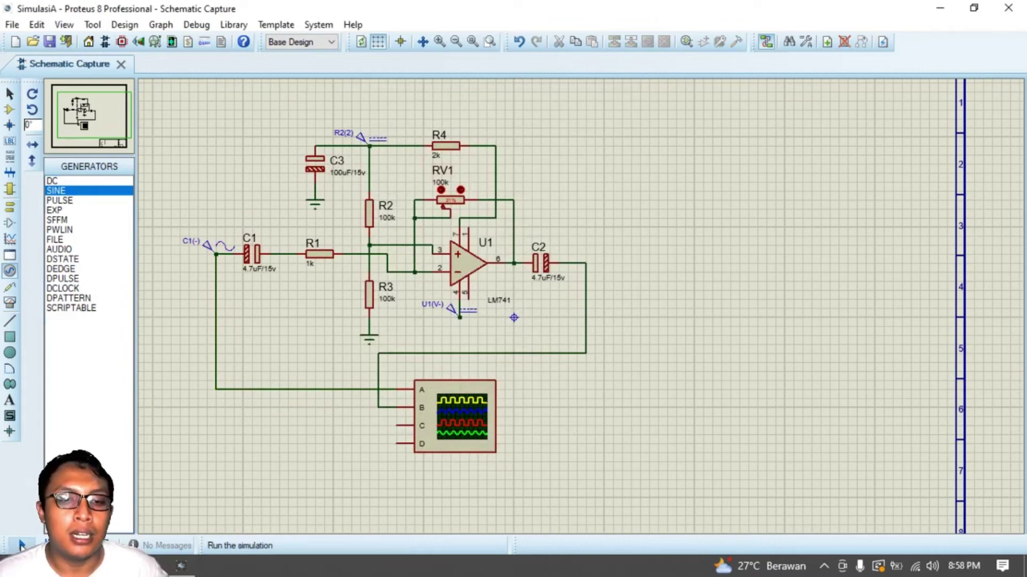
# Run the simulation and place the Digital Oscilloscope window beside the circuit so that both can be seen.
pyautogui.click(21, 544)
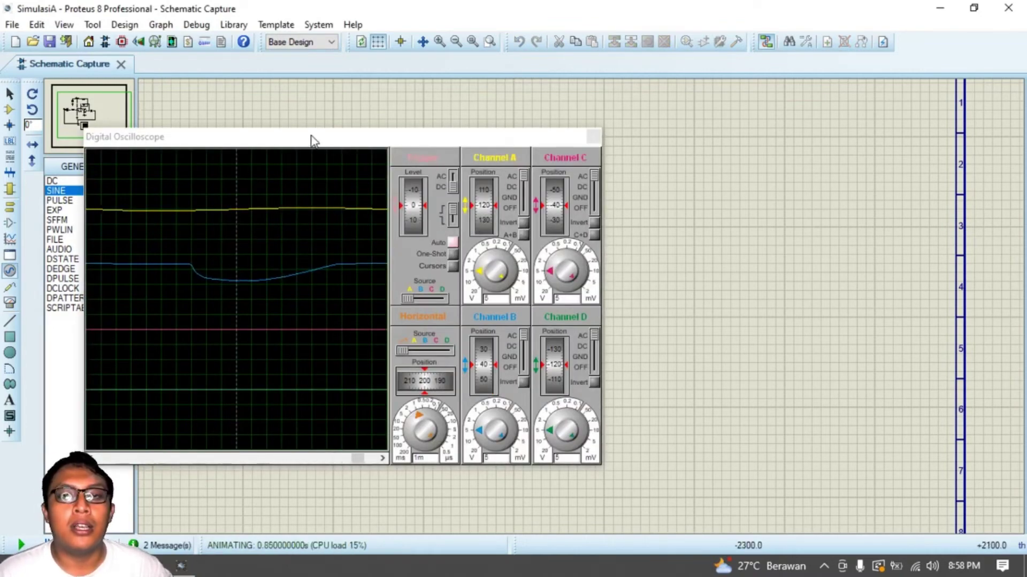
pyautogui.moveTo(312, 139); pyautogui.dragTo(742, 124)
pyautogui.moveTo(305, 325); pyautogui.dragTo(226, 321)
pyautogui.scroll(-2, 227, 317)
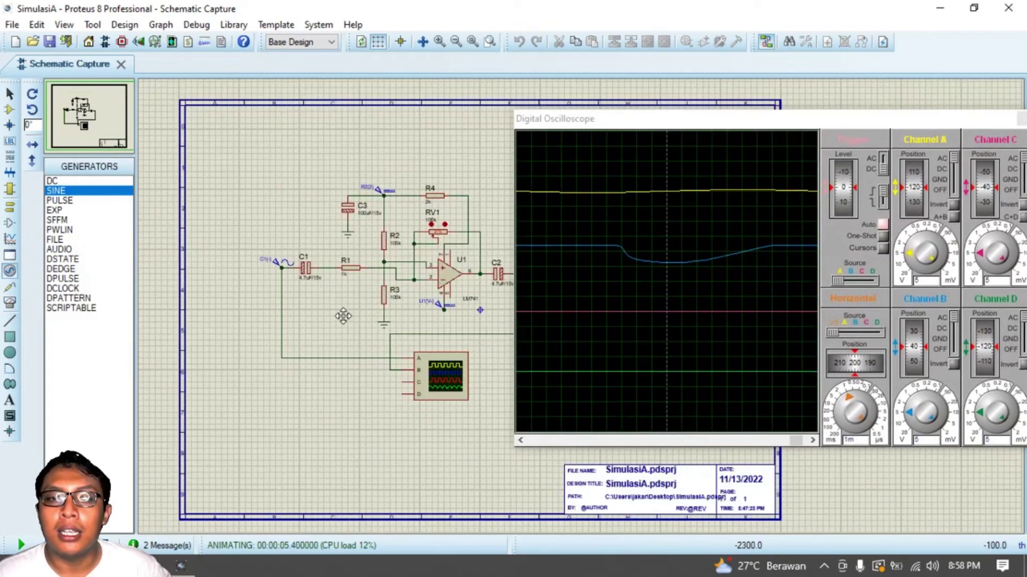
pyautogui.scroll(-1, 284, 304)
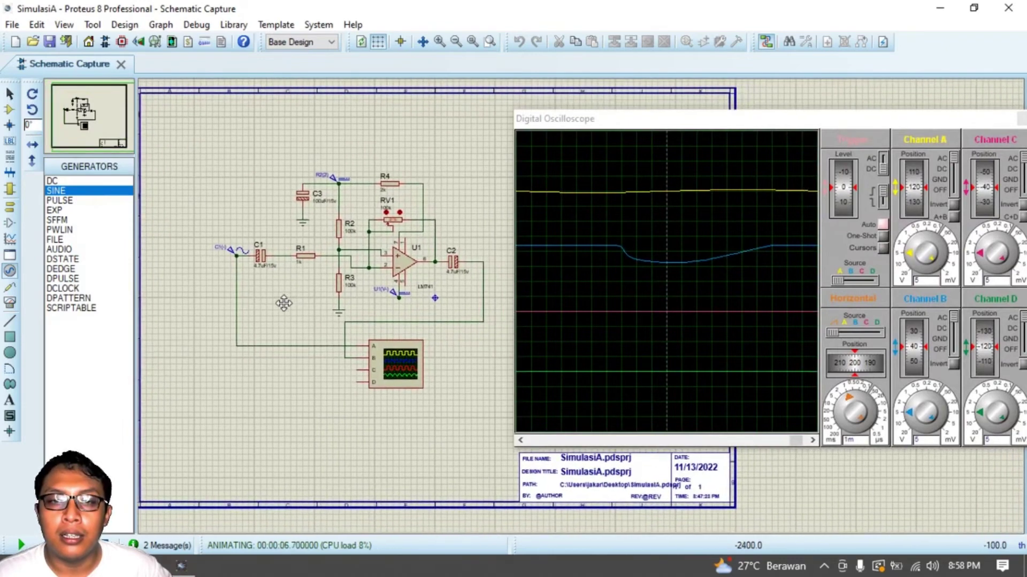
pyautogui.scroll(4, 278, 304)
pyautogui.scroll(-3, 339, 270)
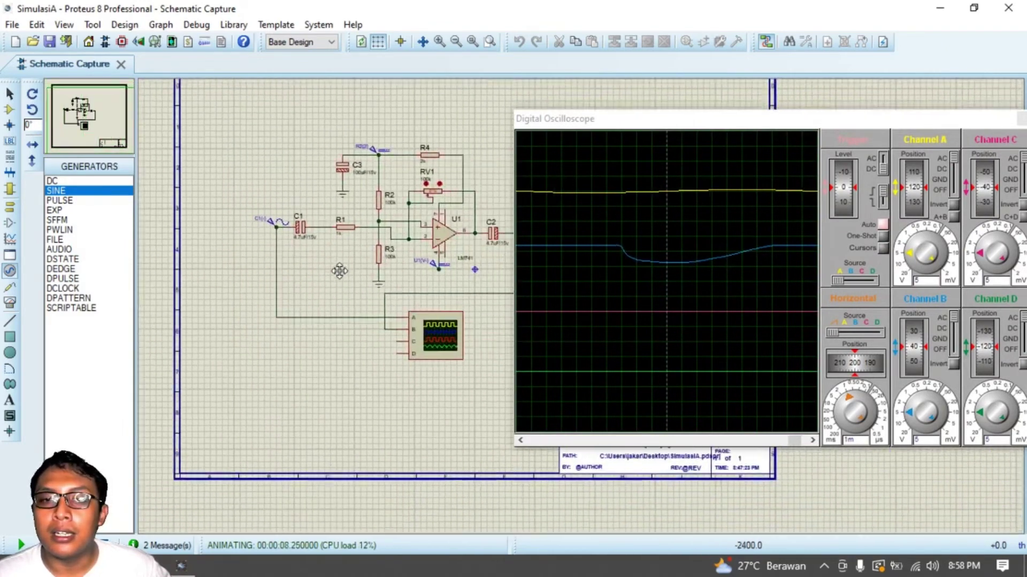
pyautogui.moveTo(264, 283); pyautogui.dragTo(252, 285)
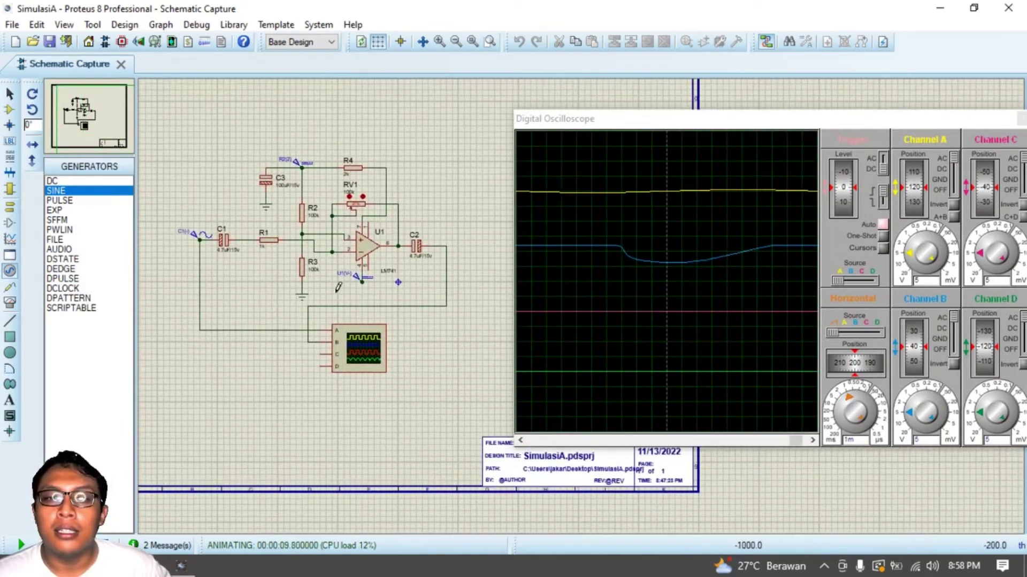
# Set oscilloscope channel A to 0.1 V per division and shift its trace slightly down.
pyautogui.click(911, 243)
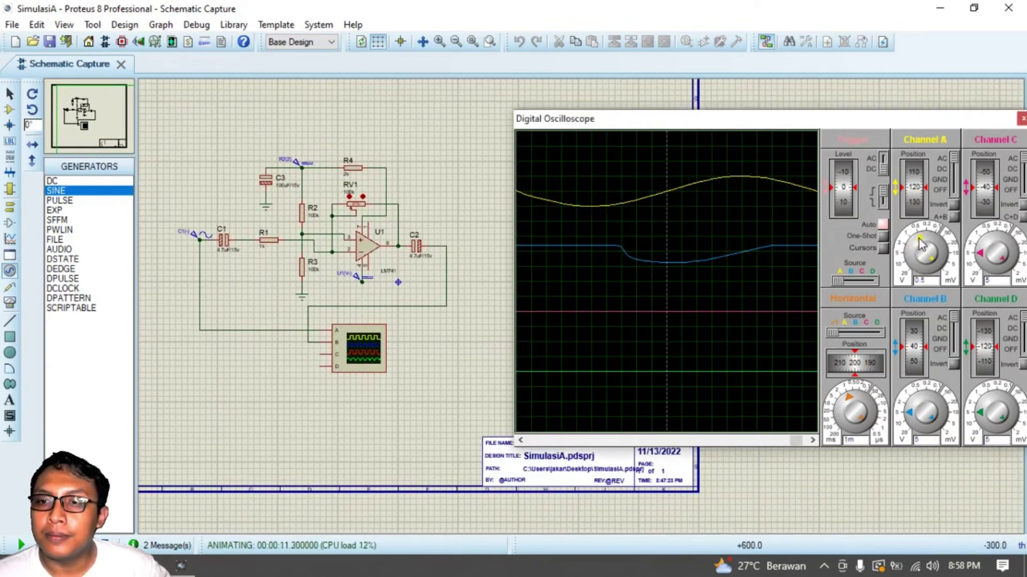
pyautogui.click(918, 246)
pyautogui.click(917, 246)
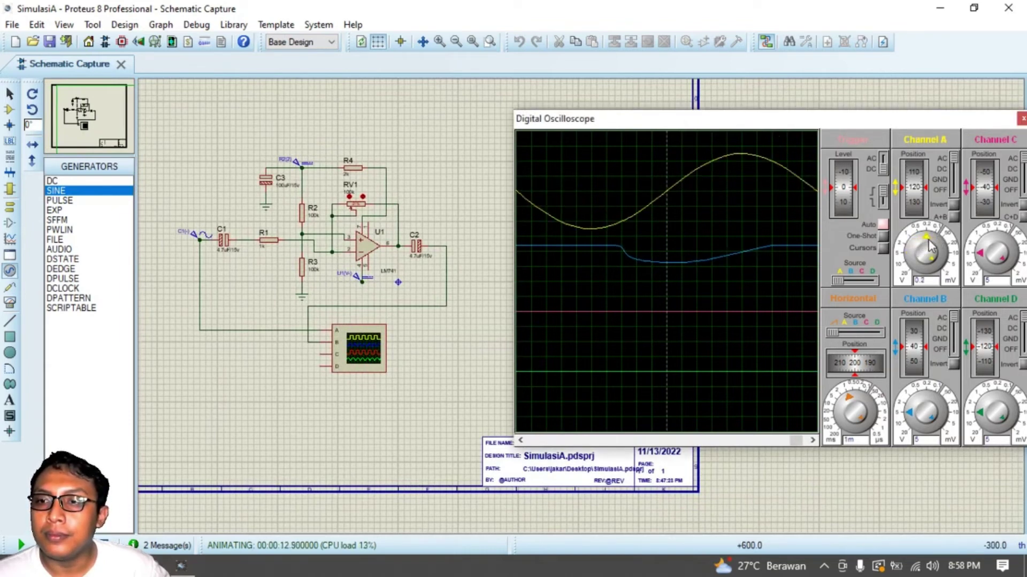
pyautogui.moveTo(912, 191); pyautogui.dragTo(913, 196)
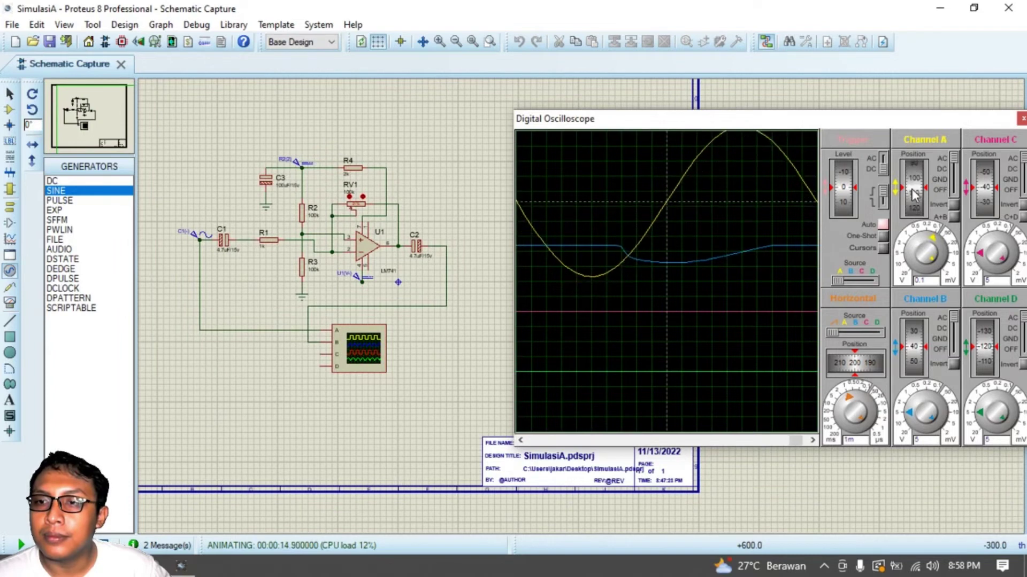
# Set the oscilloscope timebase to 5 ms per division and channel A to 1 V per division.
pyautogui.click(850, 400)
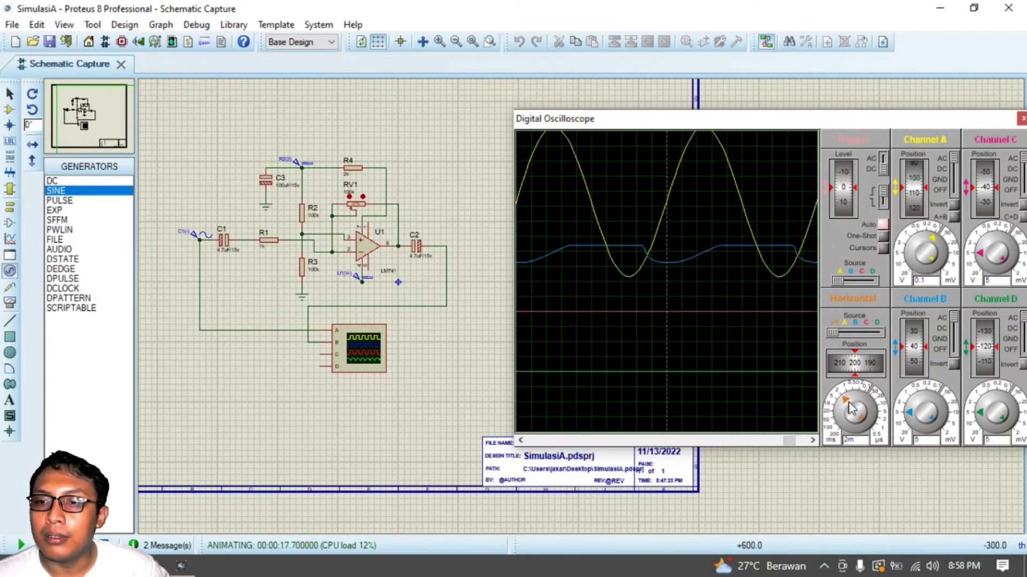
pyautogui.click(935, 243)
pyautogui.click(922, 241)
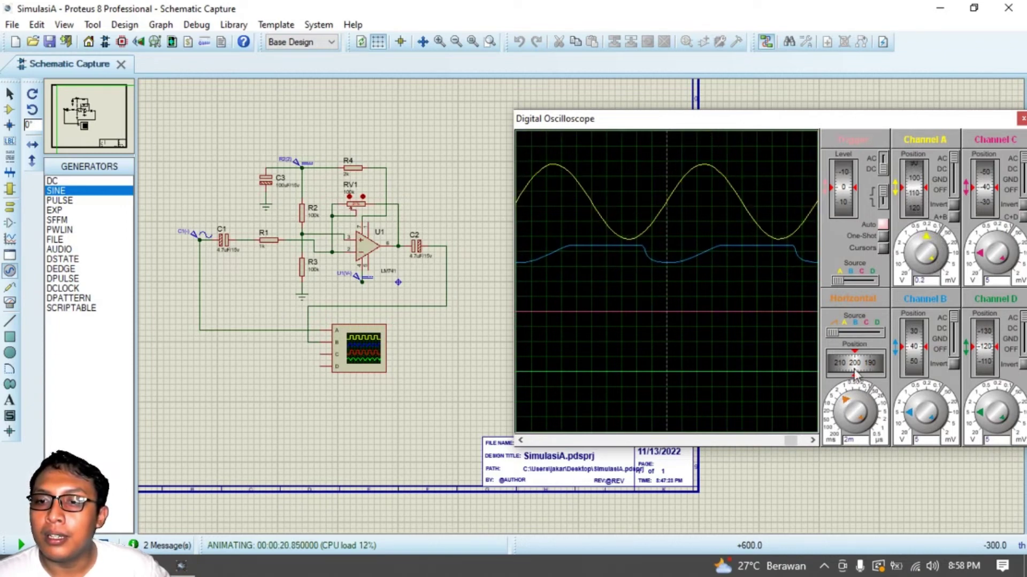
pyautogui.moveTo(845, 408); pyautogui.dragTo(847, 406)
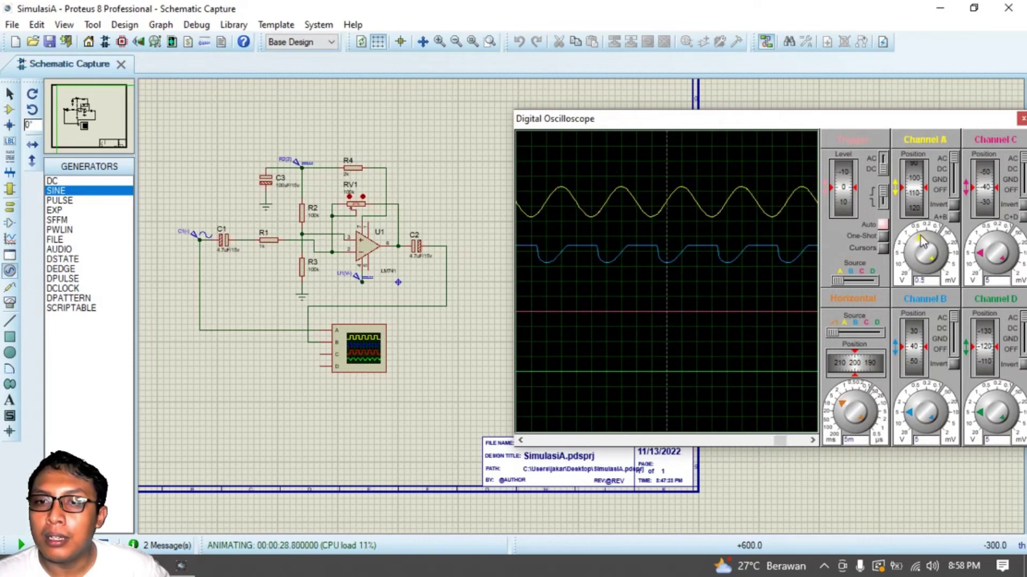
pyautogui.click(843, 409)
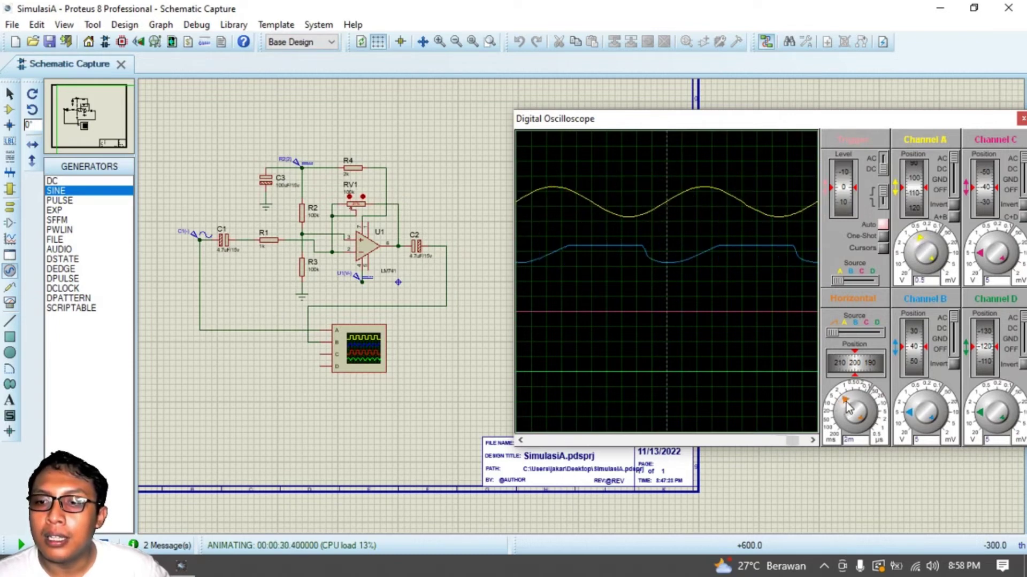
pyautogui.click(844, 408)
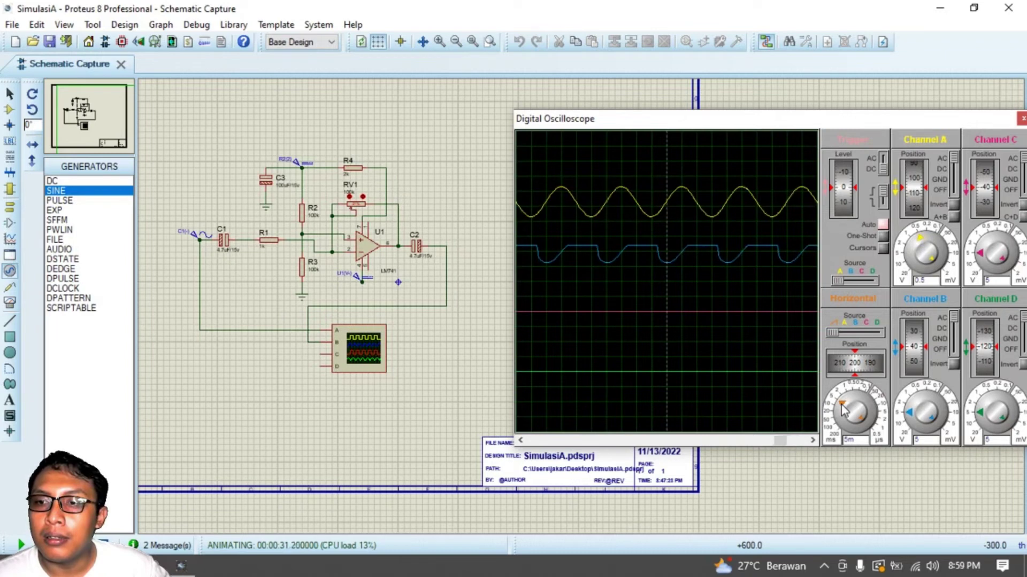
pyautogui.click(917, 242)
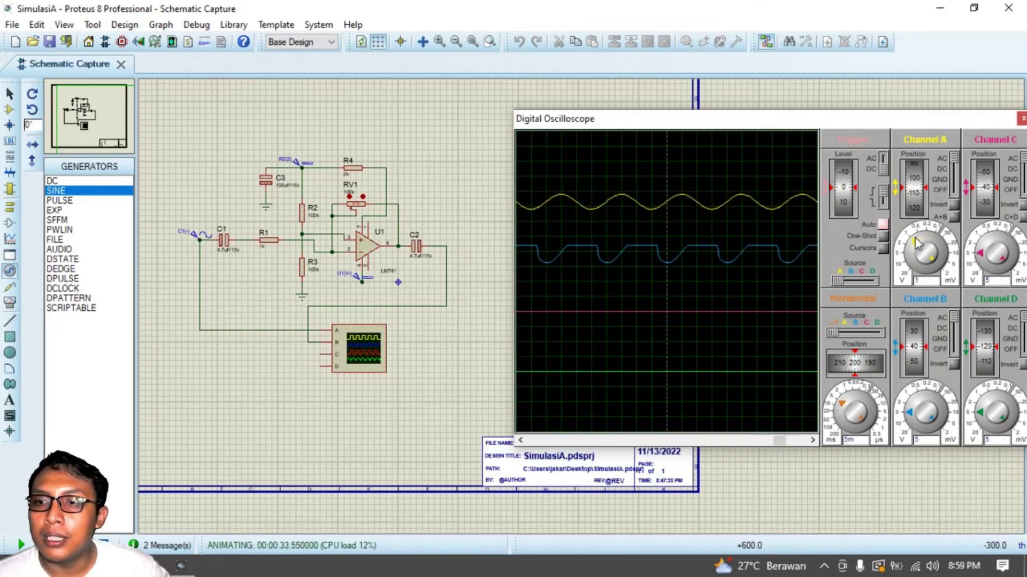
# Set the oscilloscope timebase to 10 ms per division and channel B to 1 V per division.
pyautogui.click(842, 415)
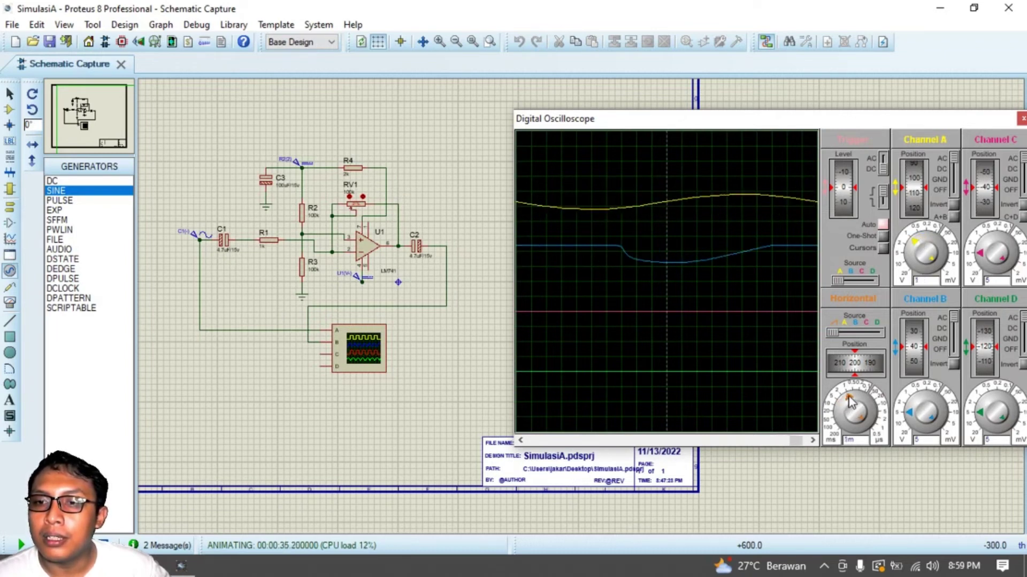
pyautogui.click(841, 417)
pyautogui.click(844, 412)
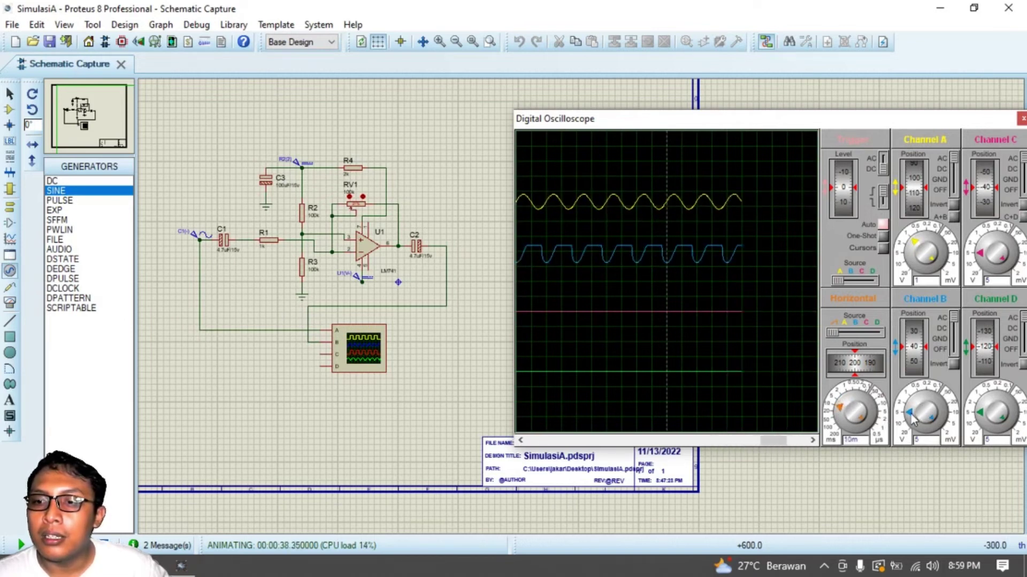
pyautogui.click(921, 413)
pyautogui.click(915, 409)
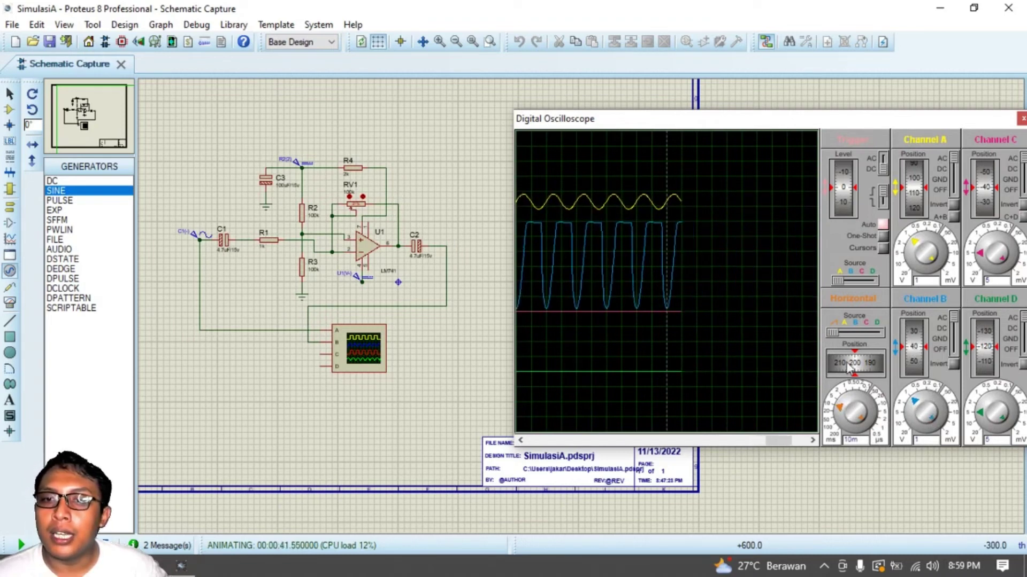
# Move potentiometer RV1's wiper both ways to change the amplifier gain while watching the output waveform beside the circuit.
pyautogui.click(348, 198)
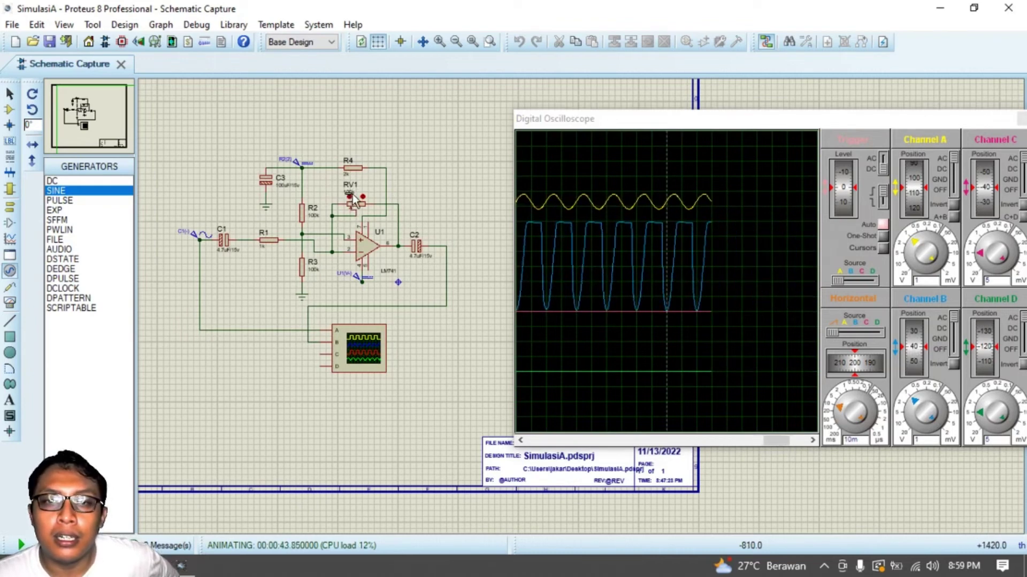
pyautogui.click(362, 199)
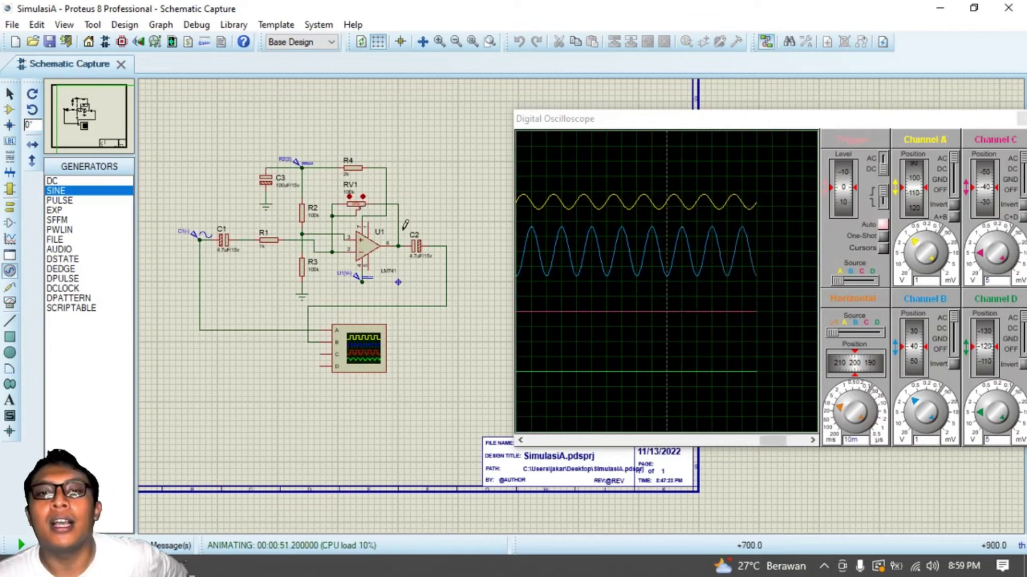
pyautogui.press('F6')
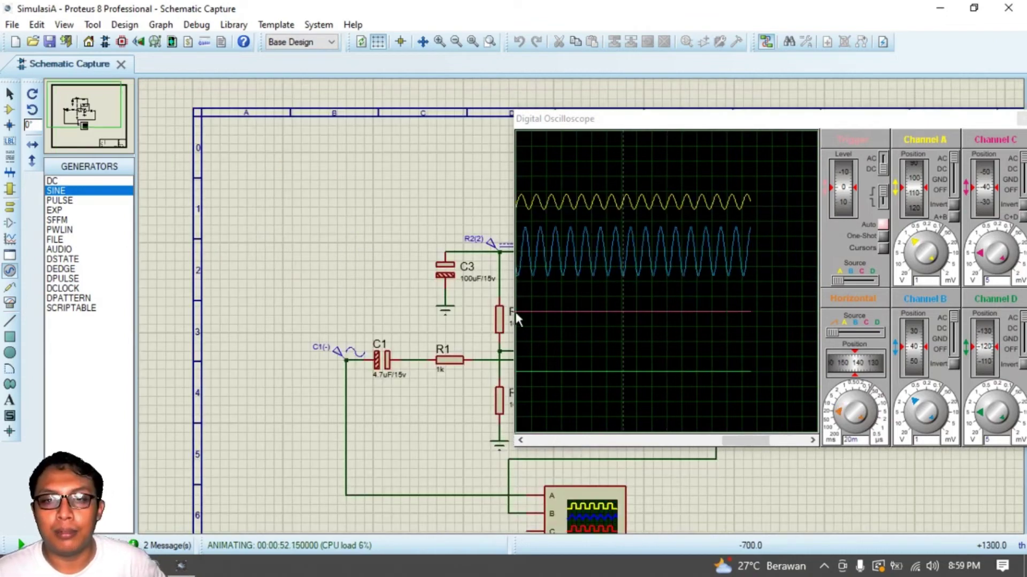
pyautogui.middleClick(439, 318)
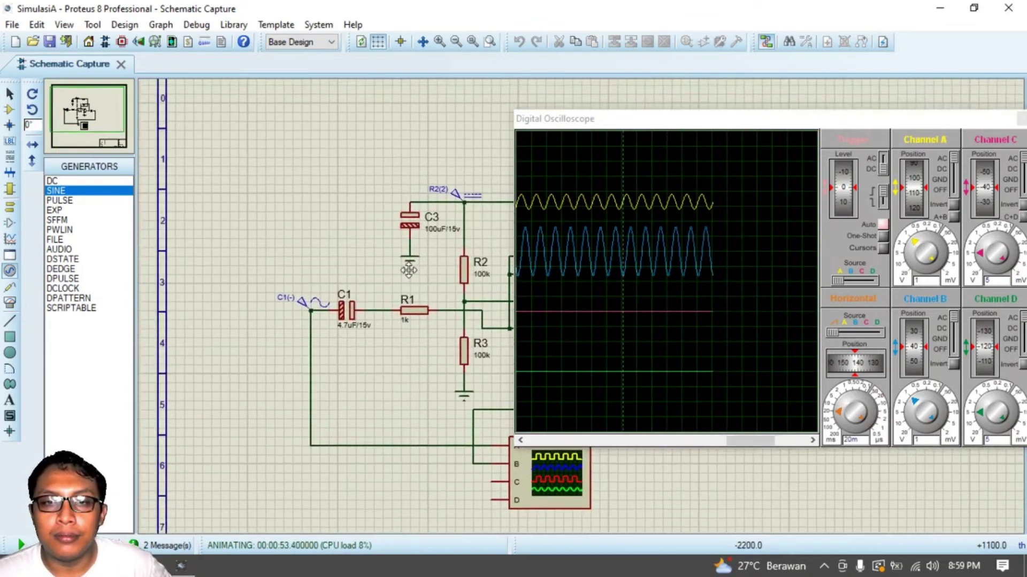
pyautogui.click(224, 276)
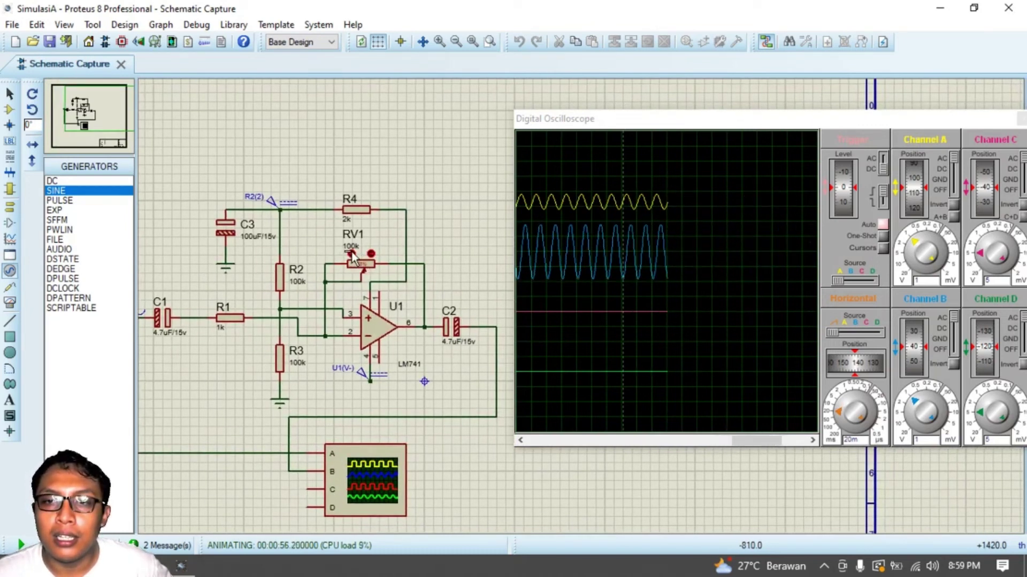
# Set oscilloscope channel B to 0.5 V per division and the timebase to 2 ms per division.
pyautogui.click(924, 401)
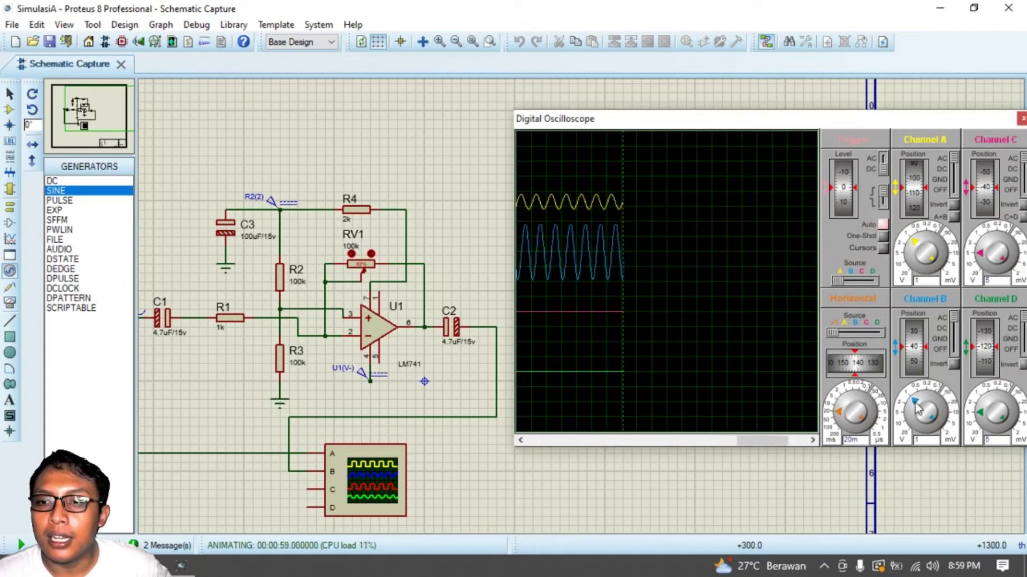
pyautogui.click(915, 403)
pyautogui.click(838, 411)
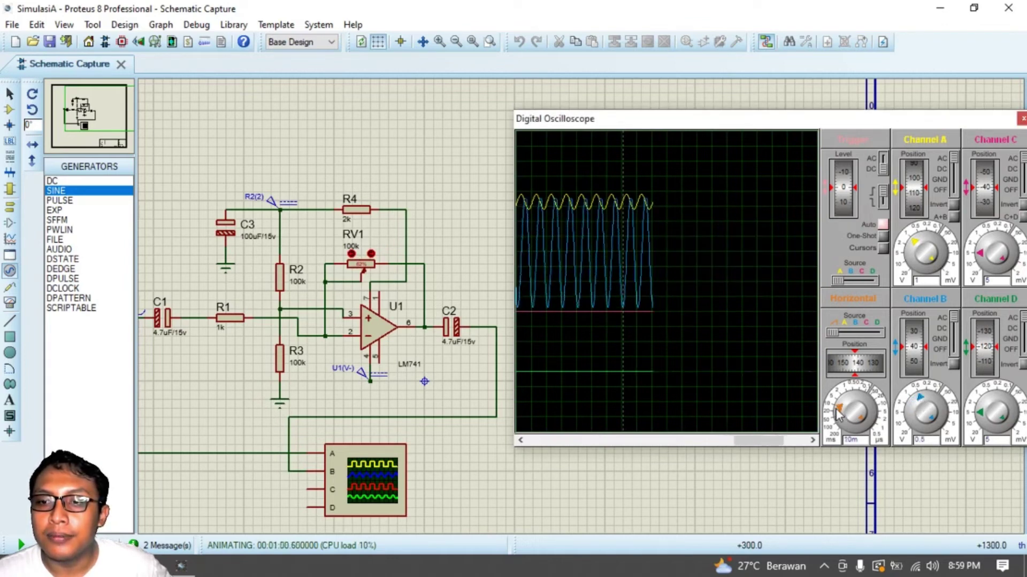
pyautogui.click(837, 414)
pyautogui.click(843, 404)
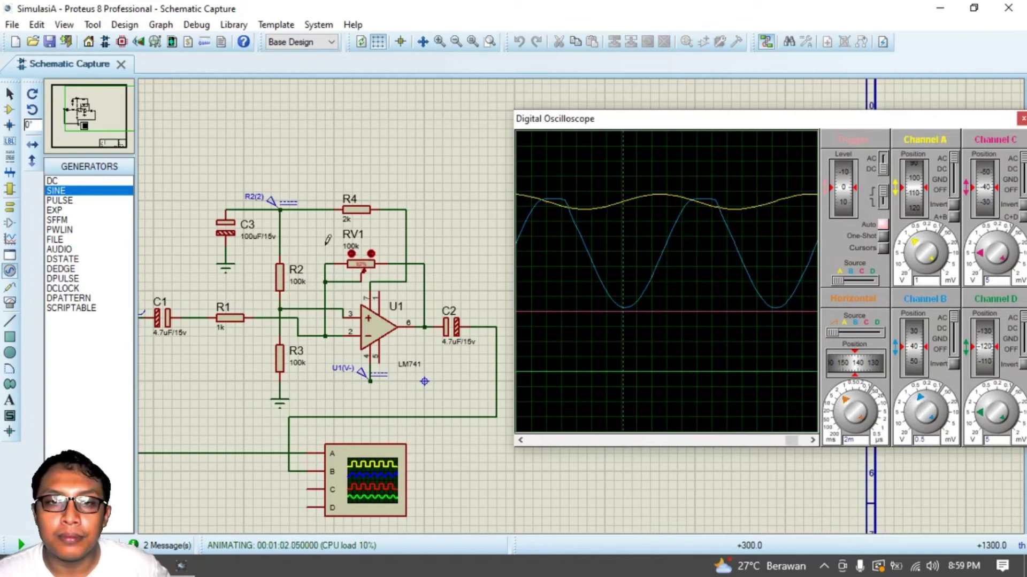
# Adjust potentiometer RV1's wiper to 66%, comparing the clipping of the output wave along the way.
pyautogui.click(351, 254)
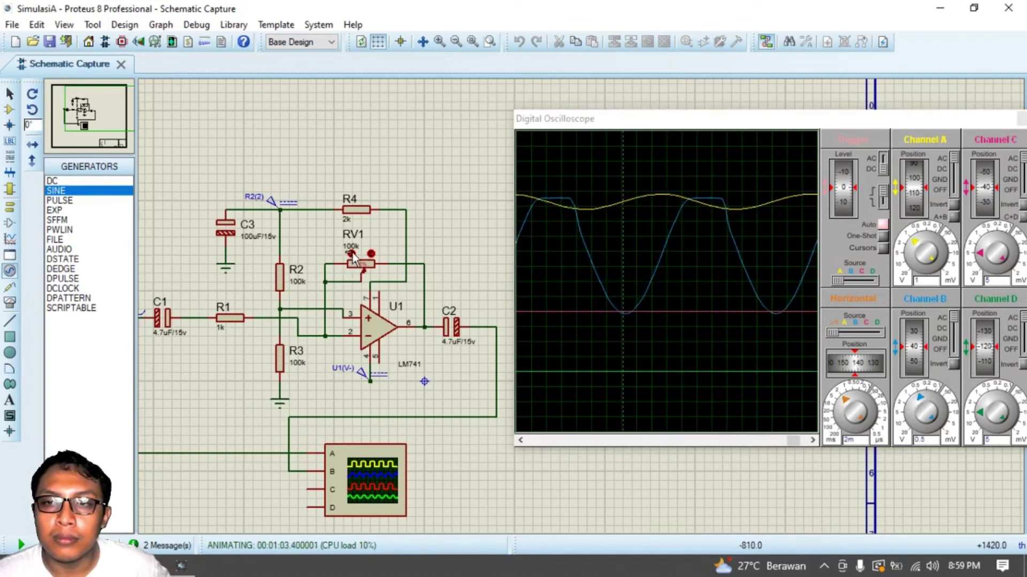
pyautogui.click(371, 255)
pyautogui.click(371, 255)
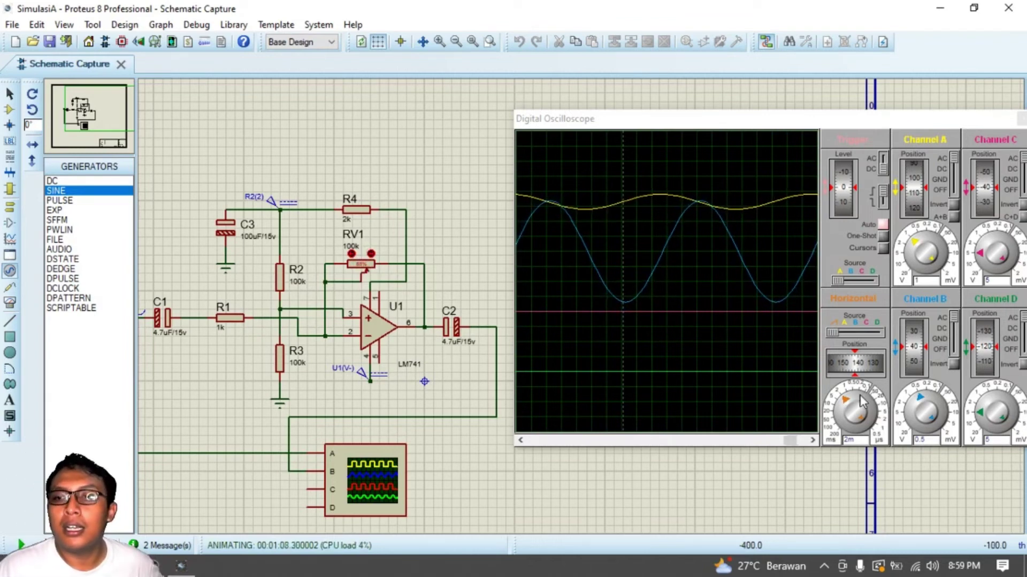
# Set oscilloscope channel A to 0.2 V per division and, after trying other timebases, use 2 ms per division.
pyautogui.click(853, 411)
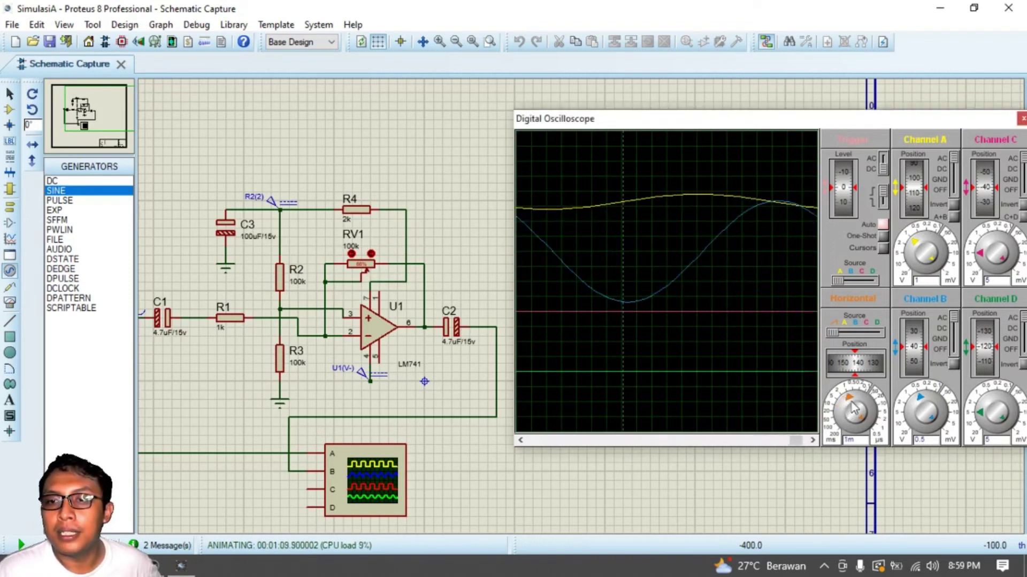
pyautogui.rightClick(852, 411)
pyautogui.rightClick(853, 411)
pyautogui.rightClick(853, 411)
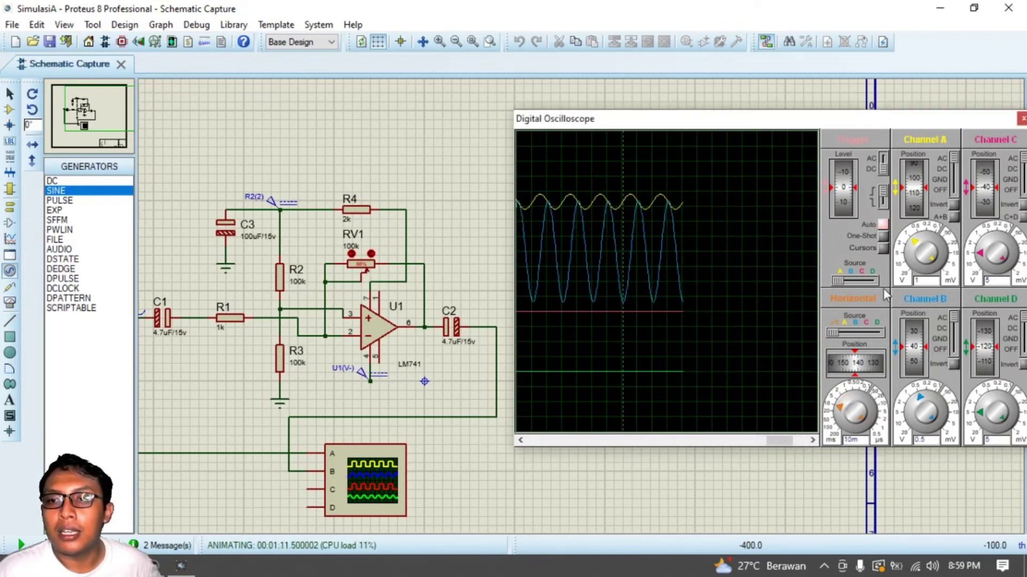
pyautogui.click(914, 247)
pyautogui.click(914, 247)
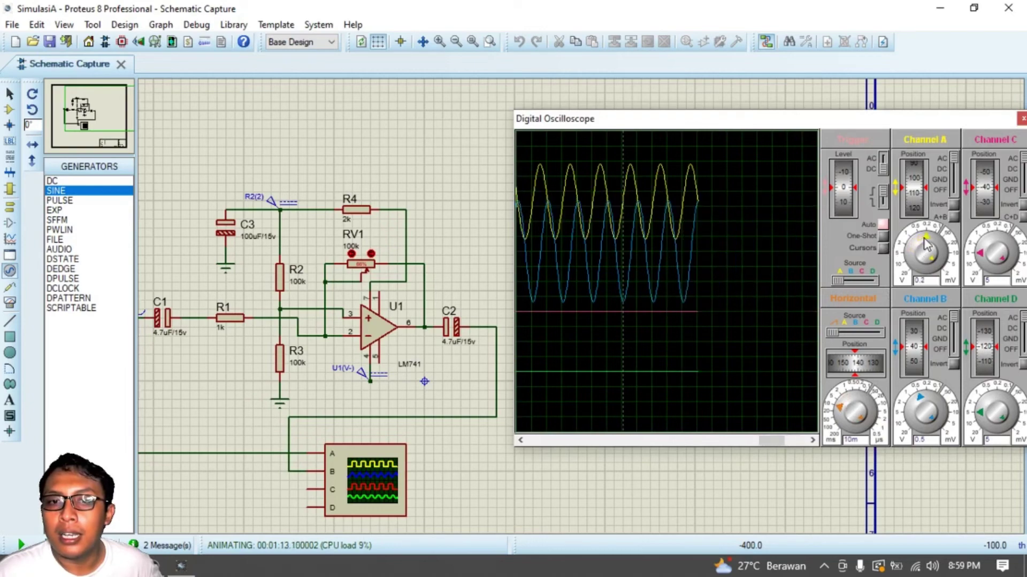
pyautogui.scroll(1, 370, 263)
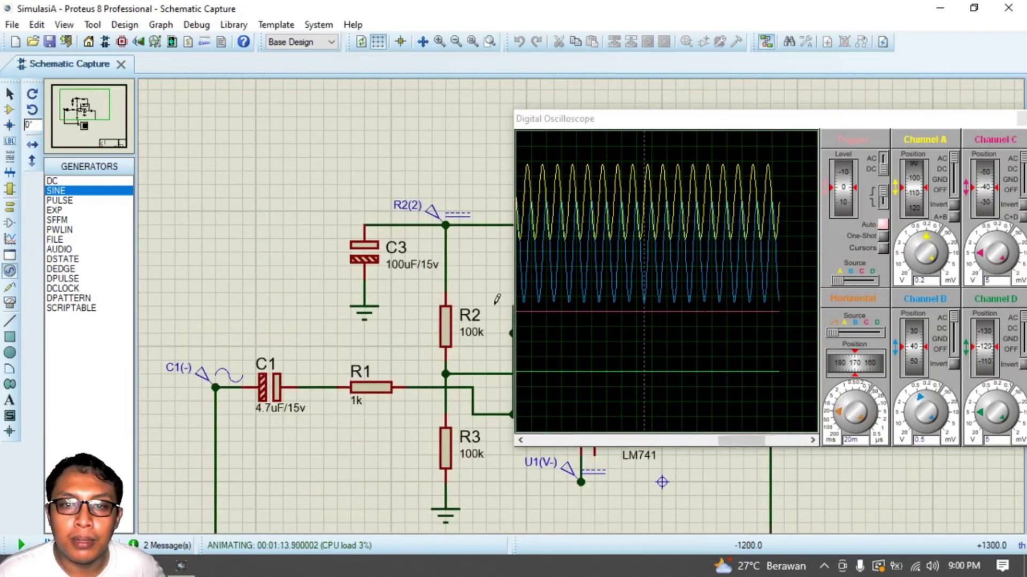
pyautogui.scroll(-3, 641, 302)
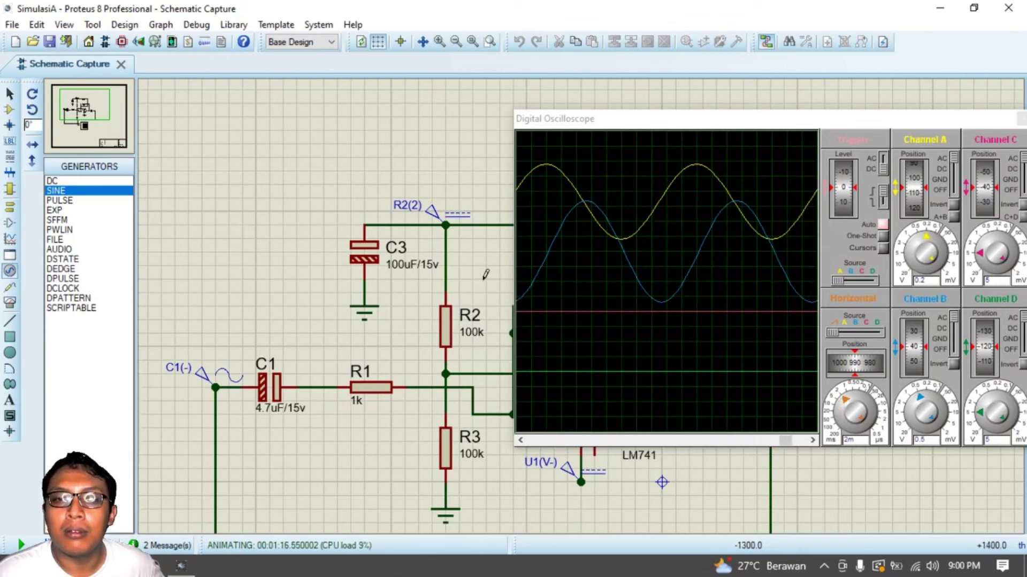
# Review the amplifier circuit next to its waveforms and stop the simulation.
pyautogui.moveTo(480, 259)
pyautogui.mouseDown()
pyautogui.moveTo(453, 242)
pyautogui.moveTo(288, 230)
pyautogui.moveTo(365, 273)
pyautogui.moveTo(210, 213)
pyautogui.mouseUp()
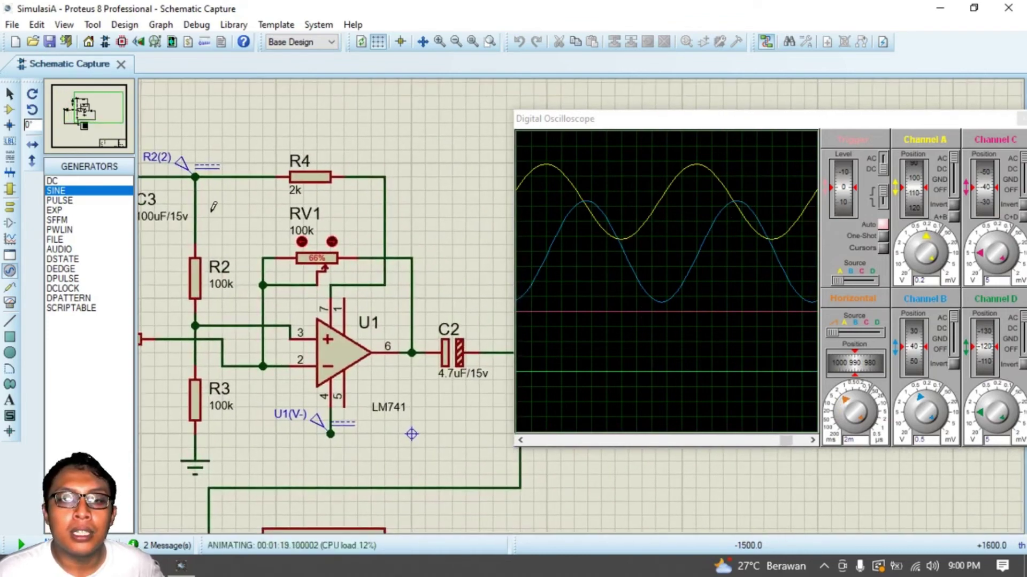
pyautogui.scroll(-3, 279, 241)
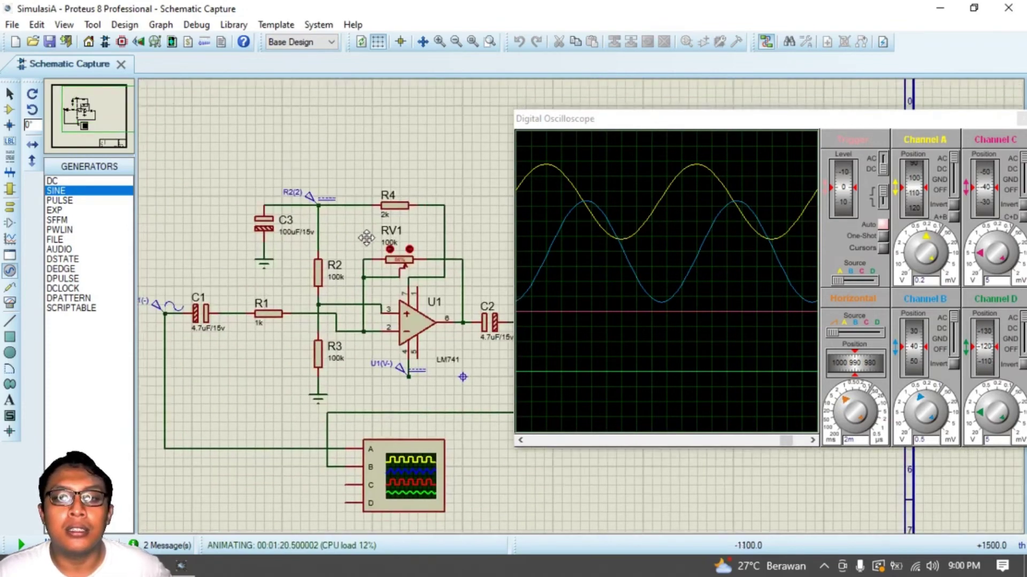
pyautogui.moveTo(353, 273); pyautogui.dragTo(336, 218)
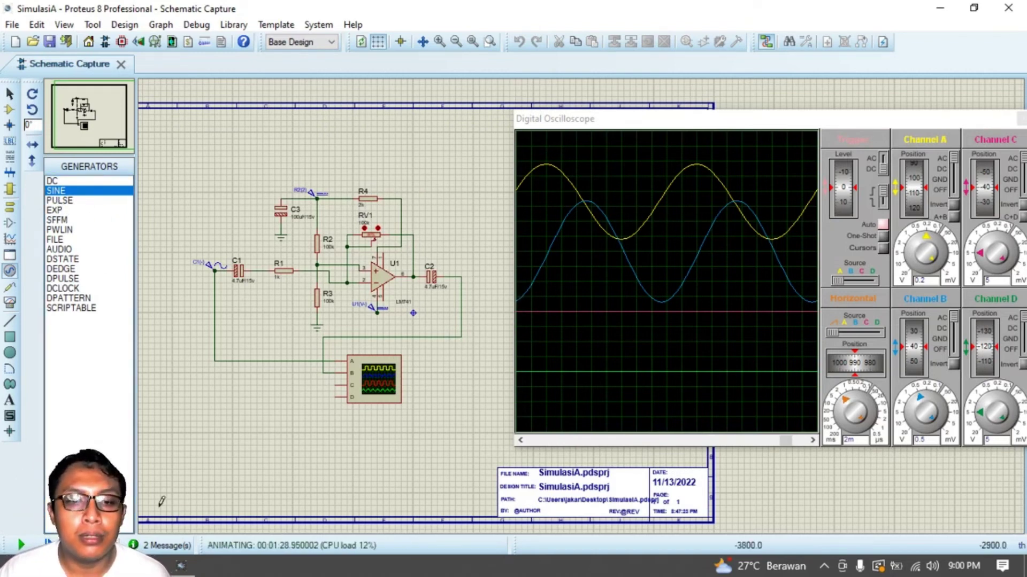
pyautogui.click(75, 545)
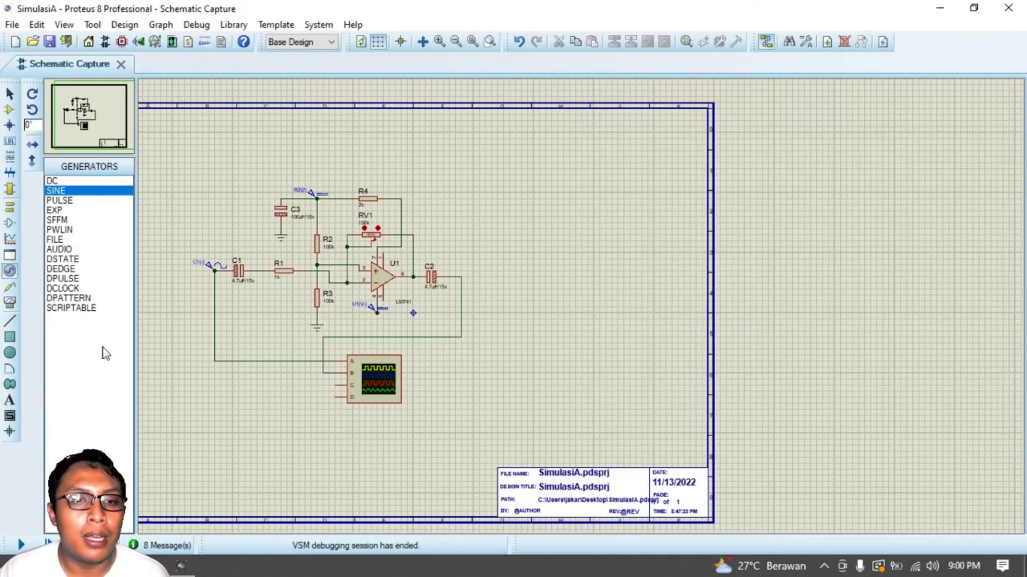
# Place a Signal Generator instrument in the free area above and left of capacitor C1.
pyautogui.click(9, 302)
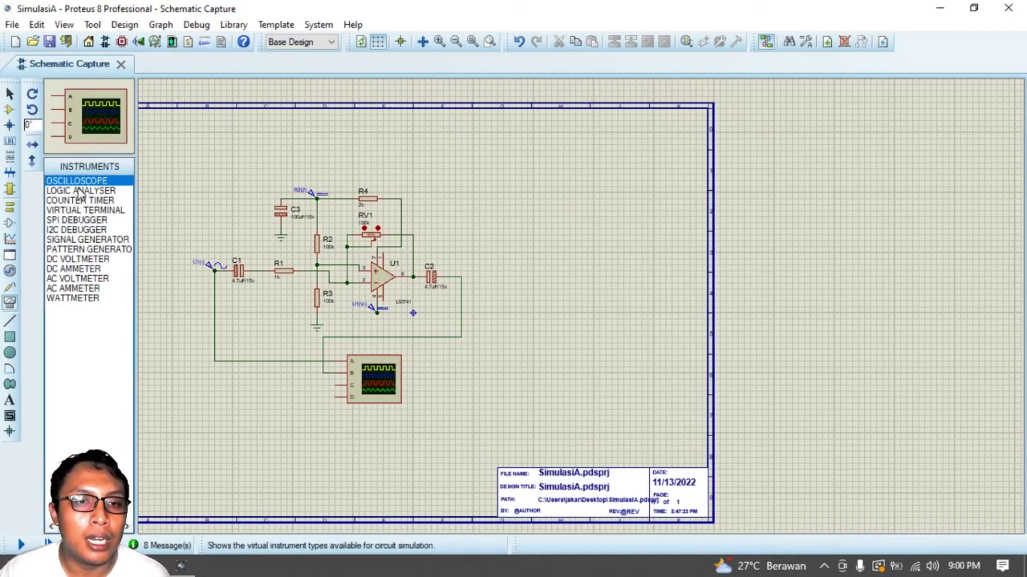
pyautogui.click(82, 269)
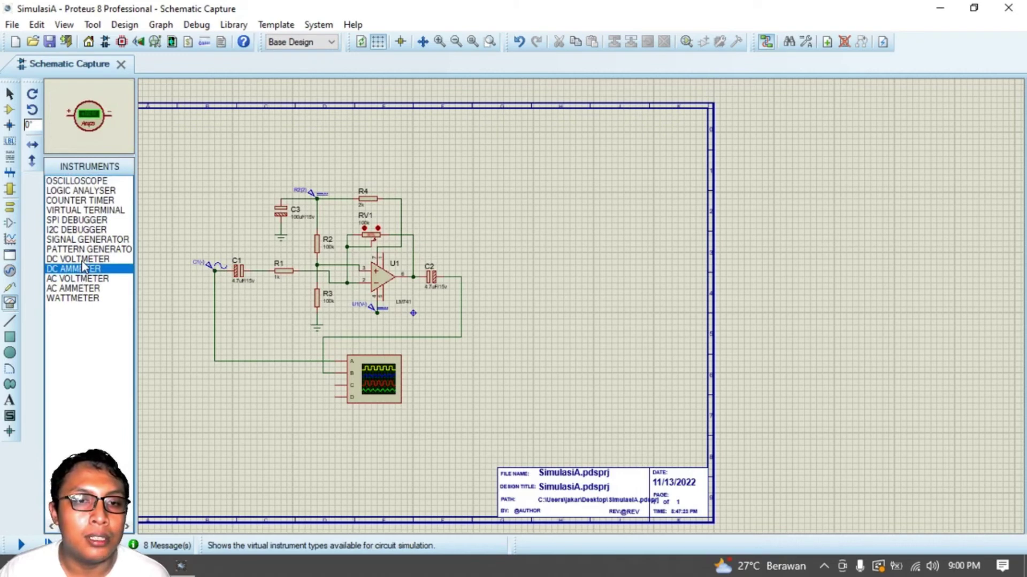
pyautogui.click(83, 262)
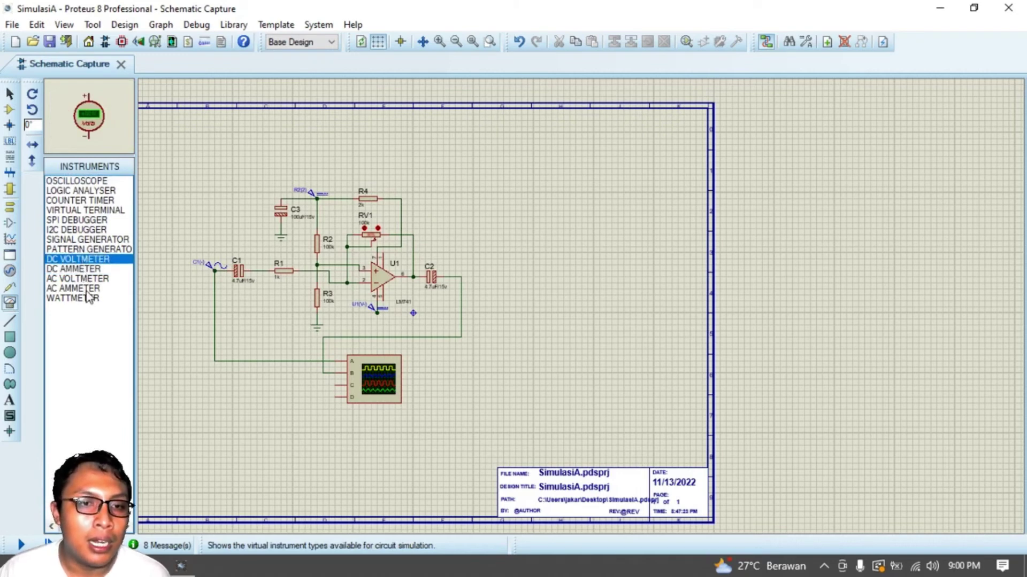
pyautogui.moveTo(89, 293); pyautogui.dragTo(99, 236)
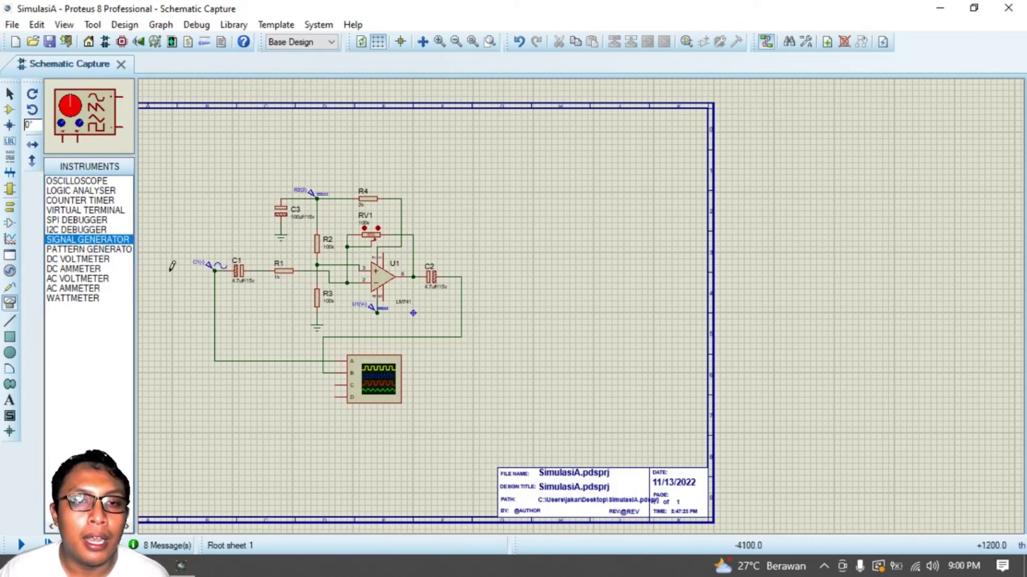
pyautogui.click(178, 203)
pyautogui.click(185, 206)
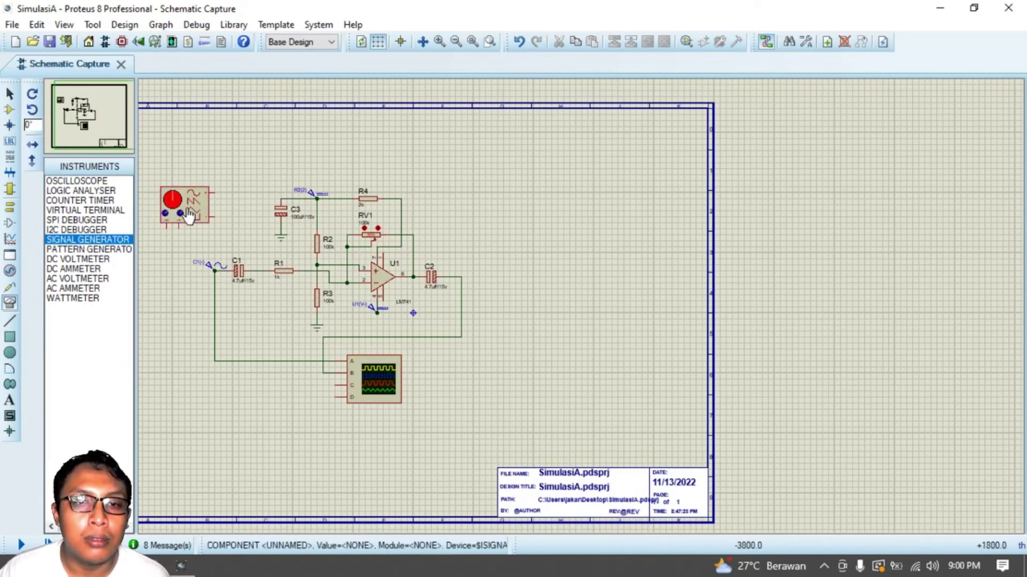
# Wire the signal generator's positive output to the input node of C1 and its negative output to the ground below C3.
pyautogui.scroll(4, 198, 211)
pyautogui.scroll(-4, 645, 342)
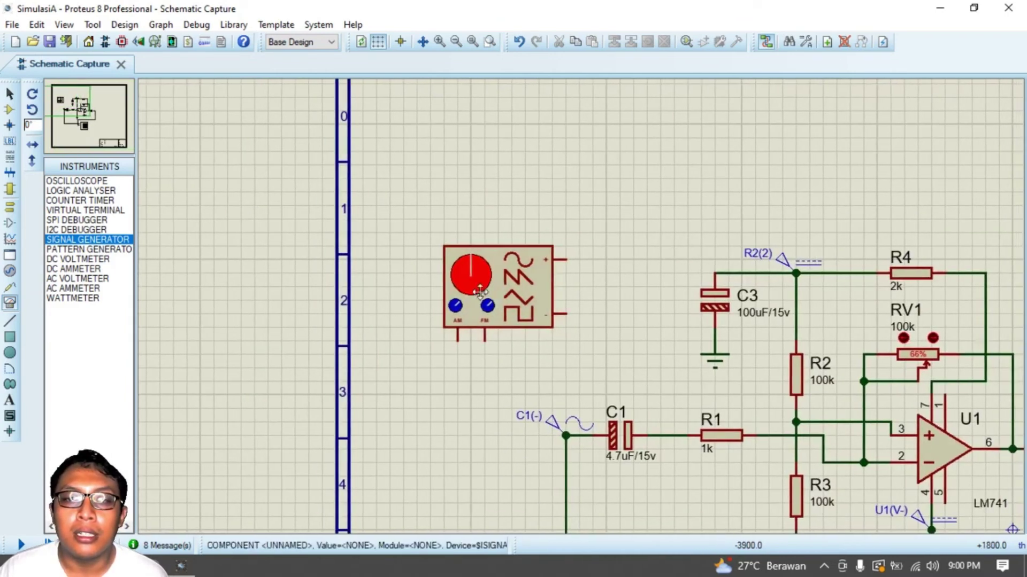
pyautogui.moveTo(482, 316); pyautogui.dragTo(309, 323)
pyautogui.click(423, 339)
pyautogui.scroll(-1, 390, 309)
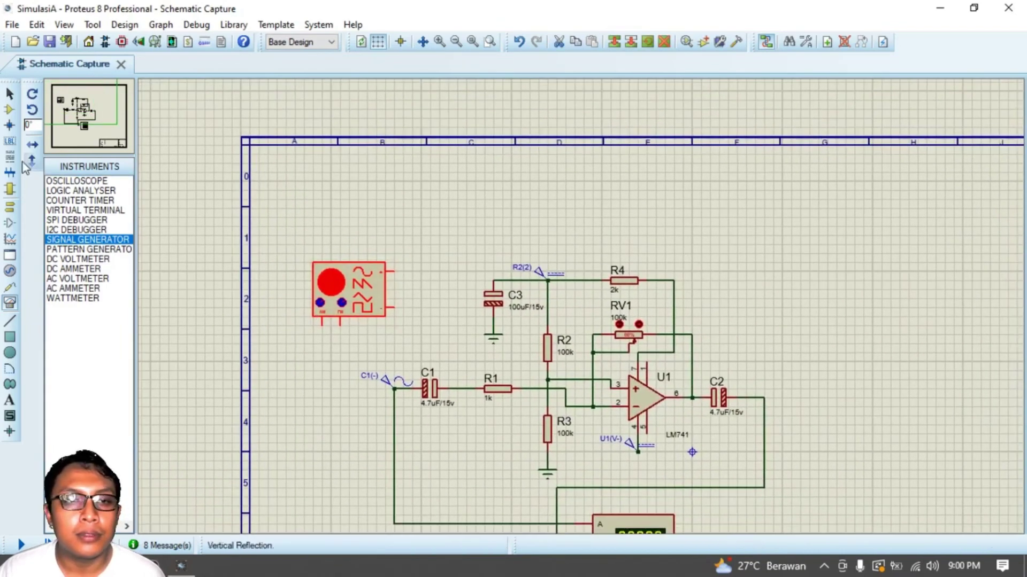
pyautogui.click(9, 94)
pyautogui.click(396, 271)
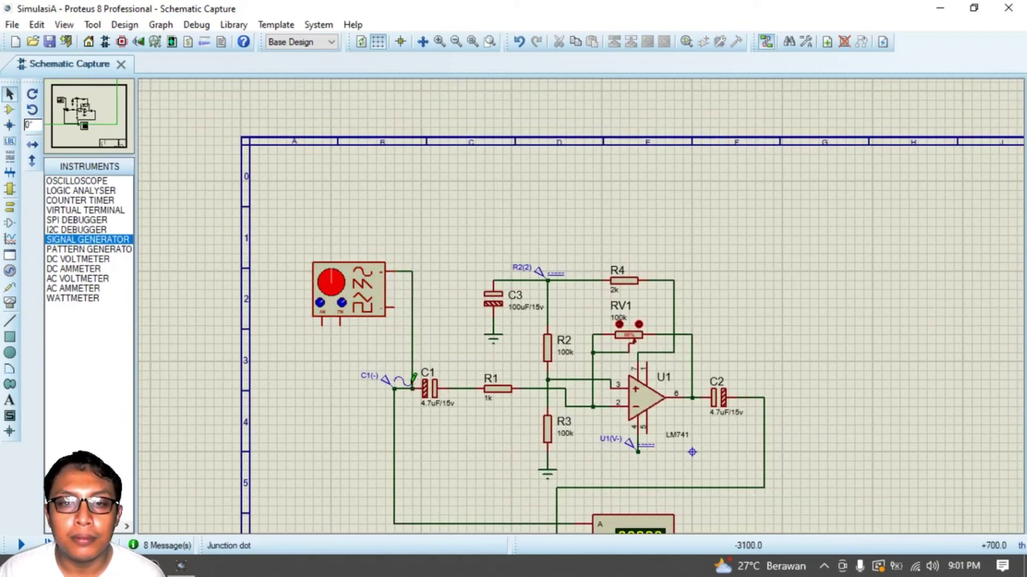
pyautogui.click(393, 307)
pyautogui.click(493, 318)
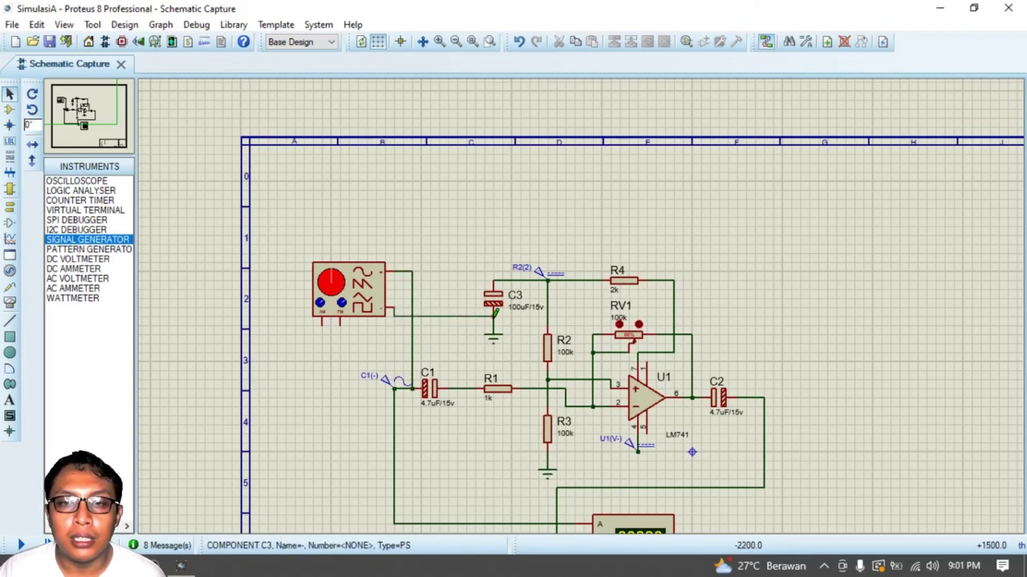
# Delete the sine source at C1's input and run the simulation with the signal generator.
pyautogui.rightClick(389, 385)
pyautogui.rightClick(389, 385)
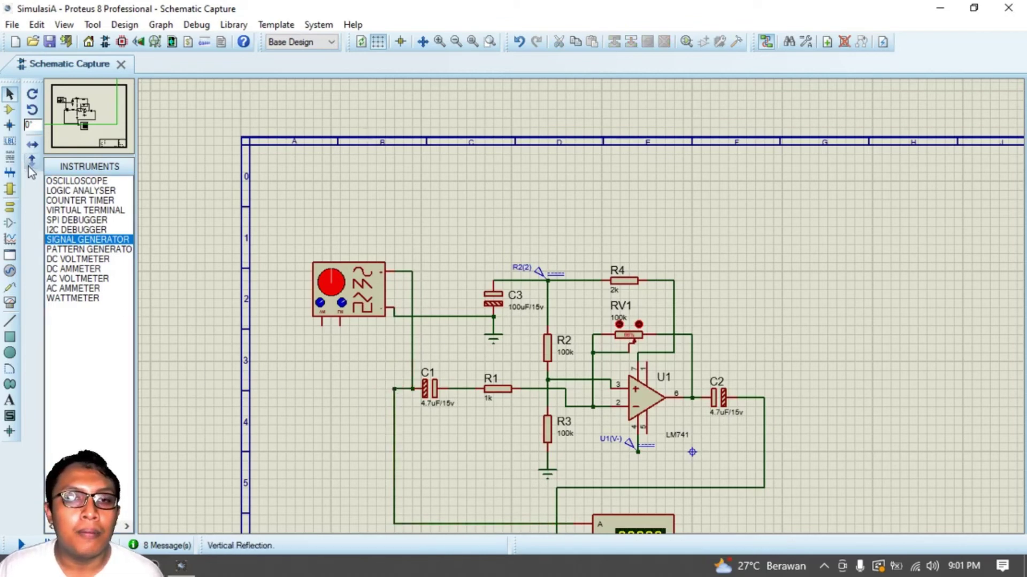
pyautogui.doubleClick(363, 289)
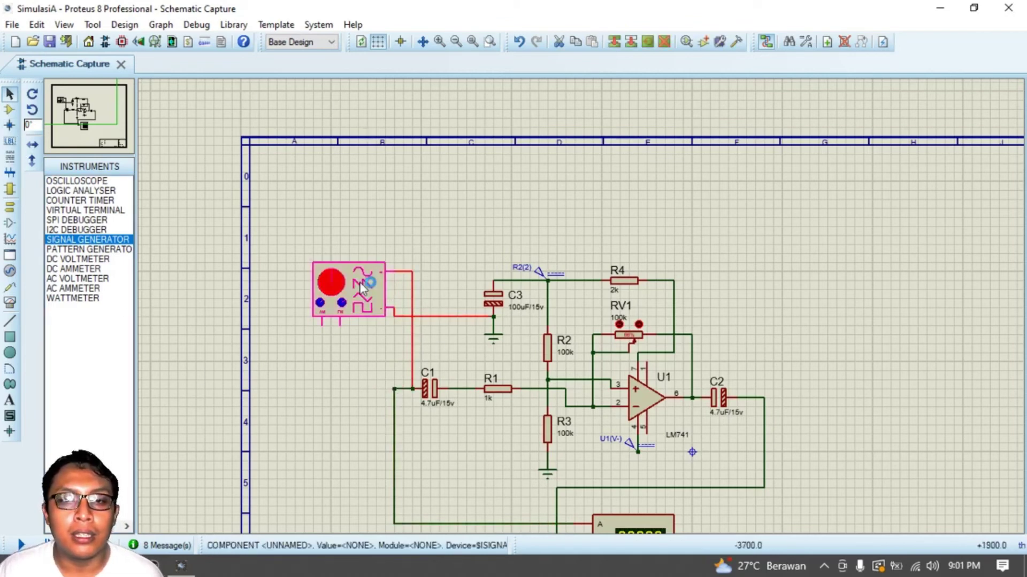
pyautogui.click(673, 142)
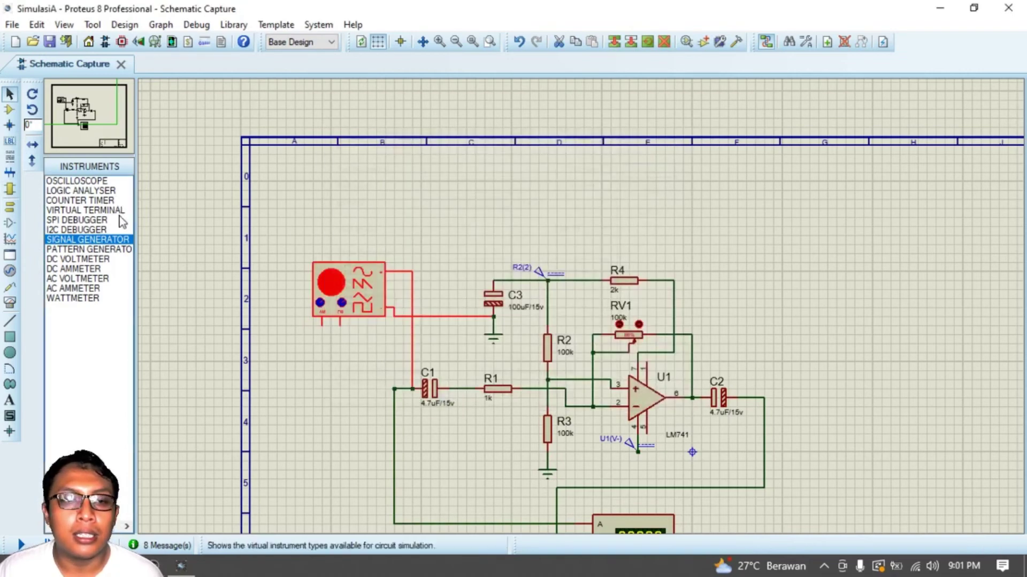
pyautogui.click(22, 545)
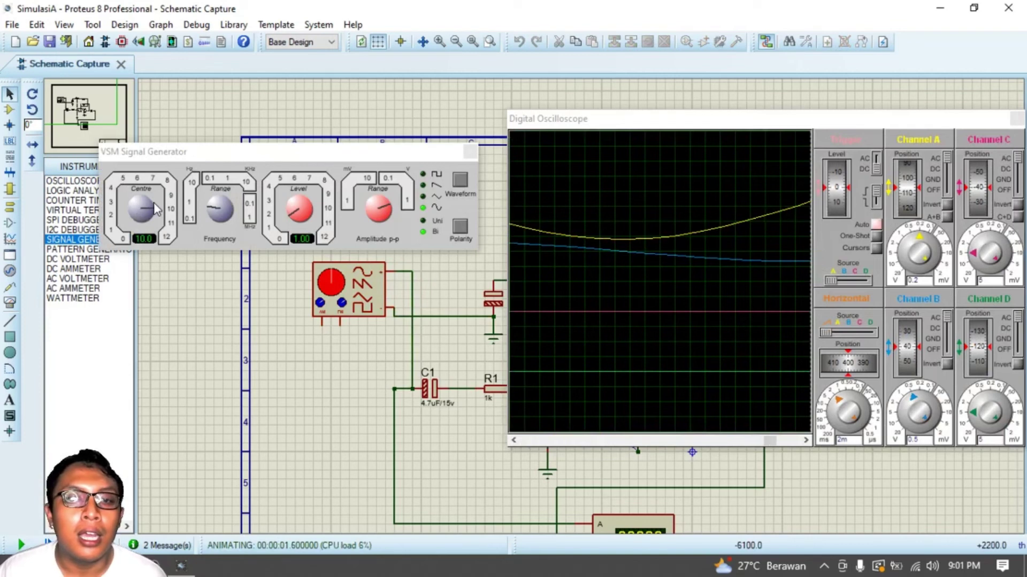
# Set the signal generator's peak-to-peak amplitude to 620 mV, using level 6.2 with the 0.1 V range.
pyautogui.moveTo(137, 214)
pyautogui.mouseDown()
pyautogui.moveTo(121, 203)
pyautogui.moveTo(128, 221)
pyautogui.mouseUp()
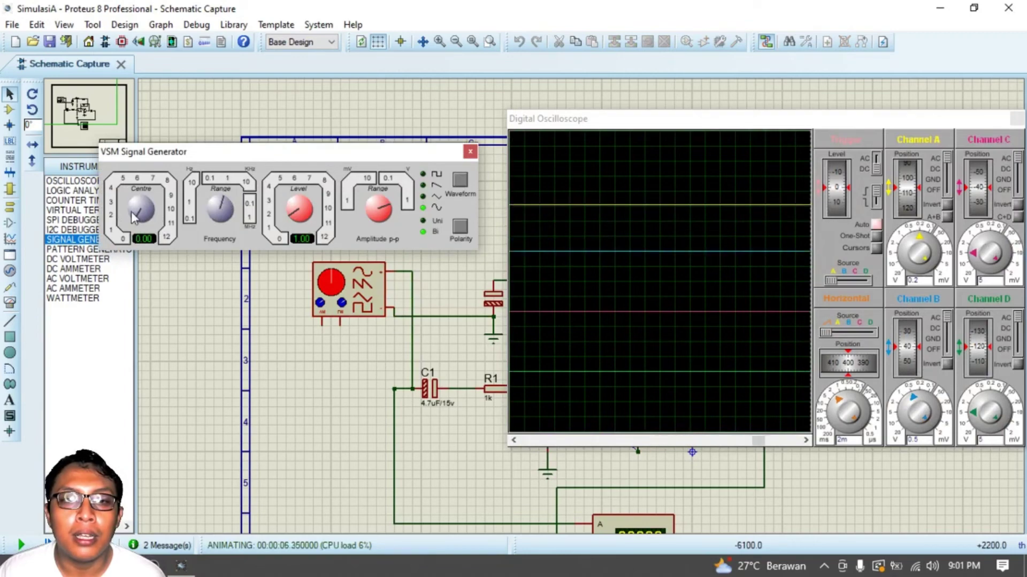
pyautogui.moveTo(133, 222); pyautogui.dragTo(137, 223)
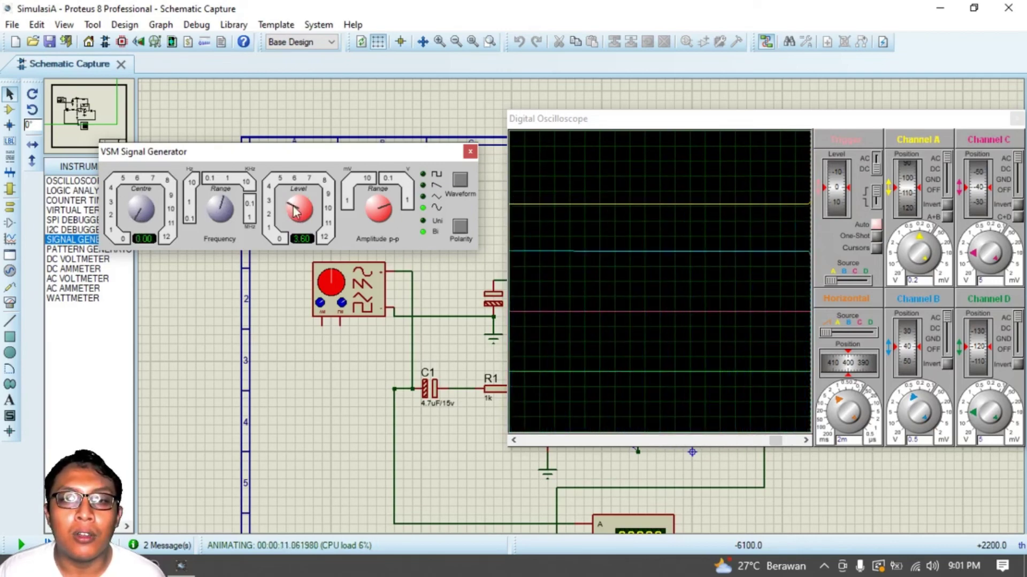
pyautogui.moveTo(298, 217)
pyautogui.mouseDown()
pyautogui.moveTo(345, 236)
pyautogui.moveTo(368, 206)
pyautogui.mouseUp()
pyautogui.click(368, 205)
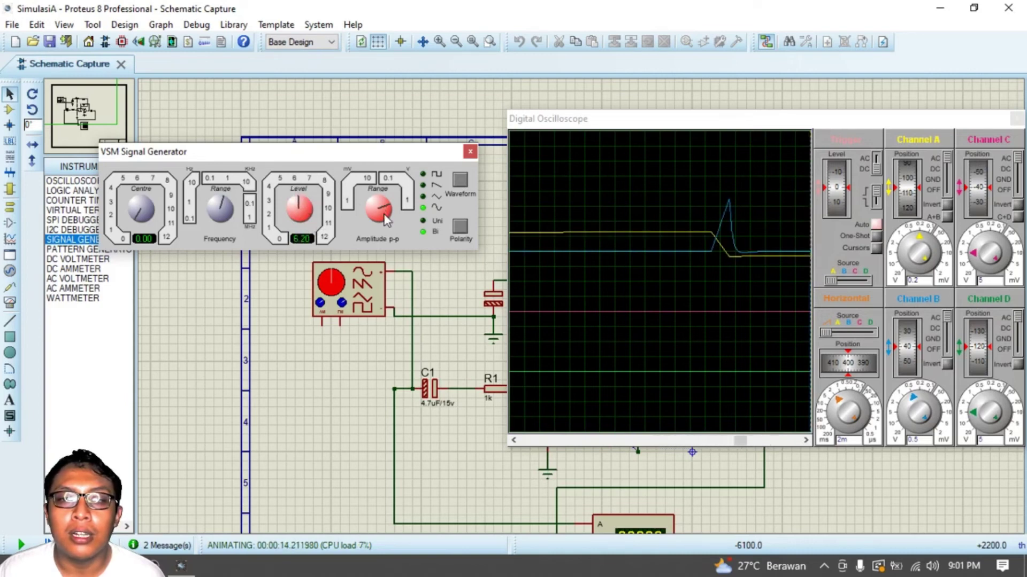
# Try a 6.90 kHz frequency on the signal generator and cycle its waveform types back to sine.
pyautogui.click(145, 202)
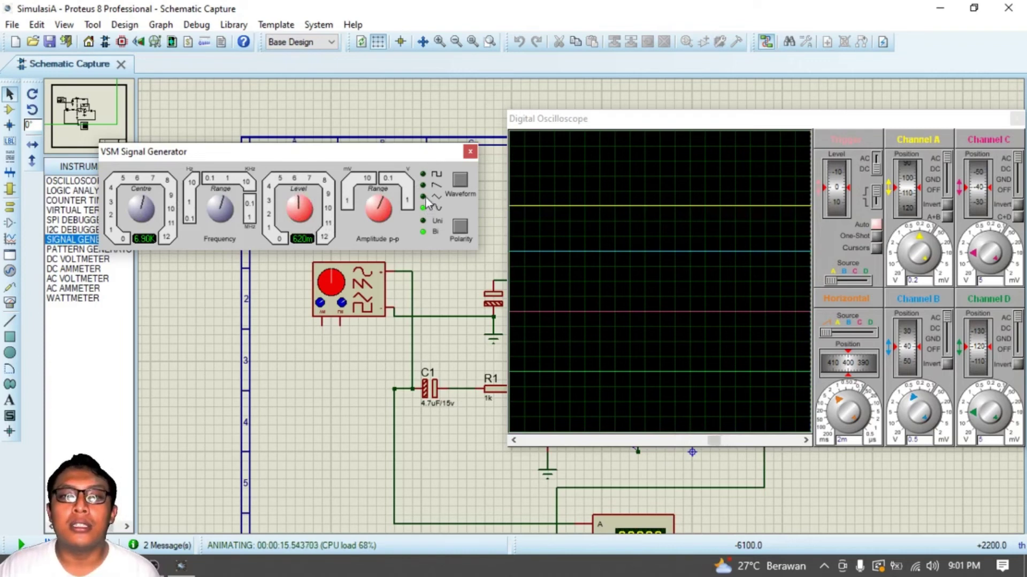
pyautogui.click(462, 178)
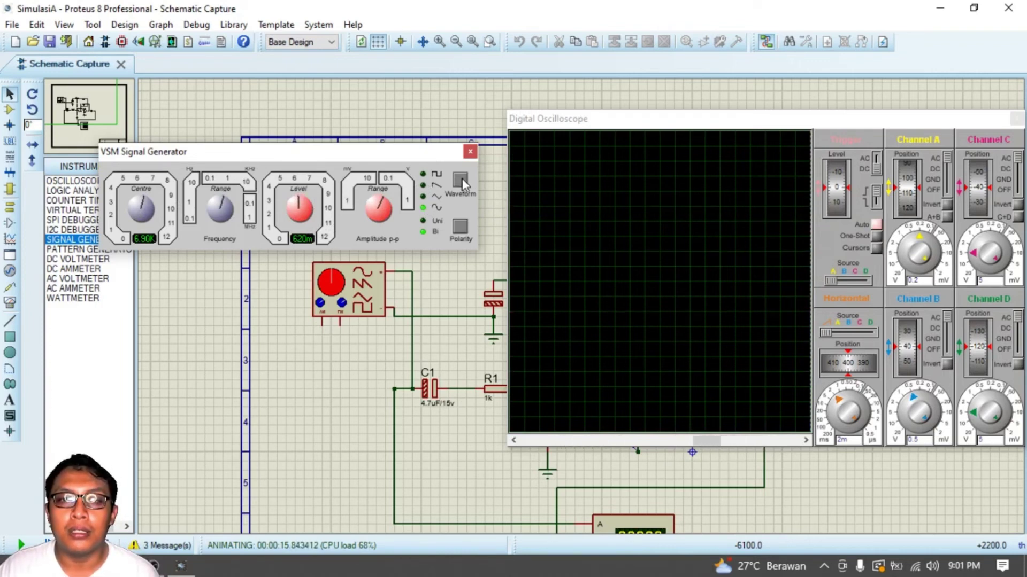
pyautogui.click(463, 179)
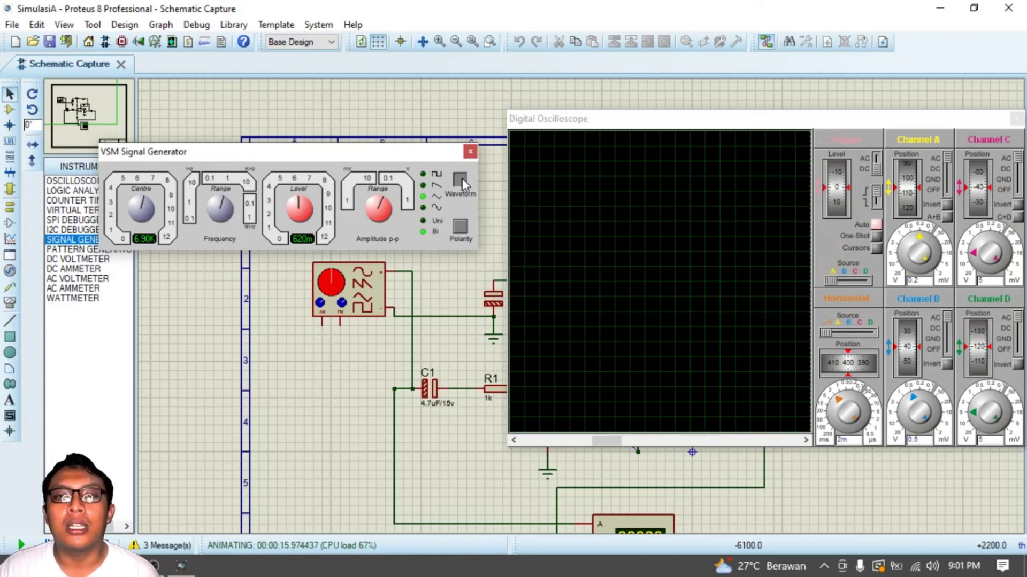
pyautogui.click(463, 179)
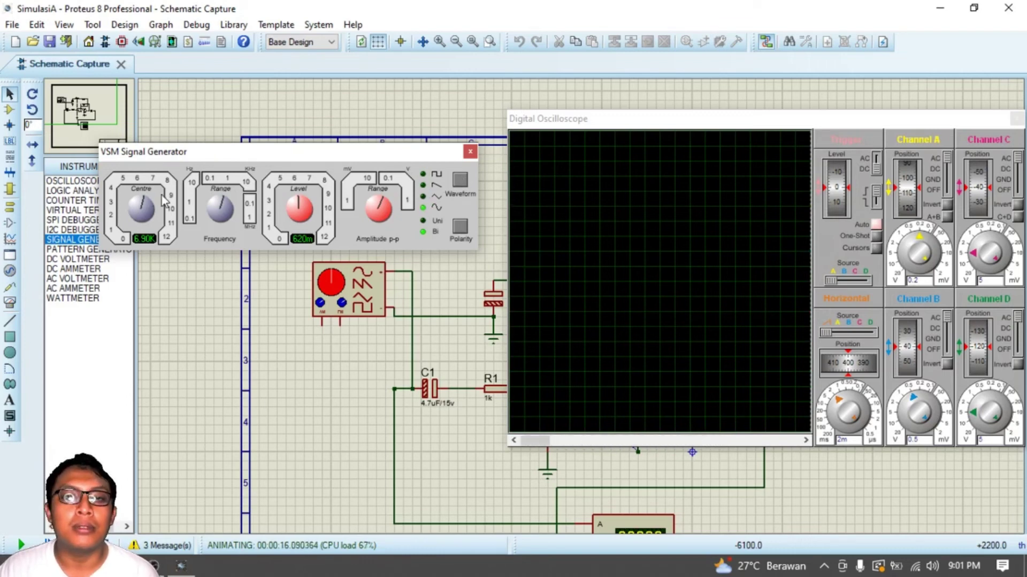
# Set the signal generator's frequency to 12 Hz, using centre value 12 with the 1 Hz range.
pyautogui.moveTo(160, 203); pyautogui.dragTo(136, 213)
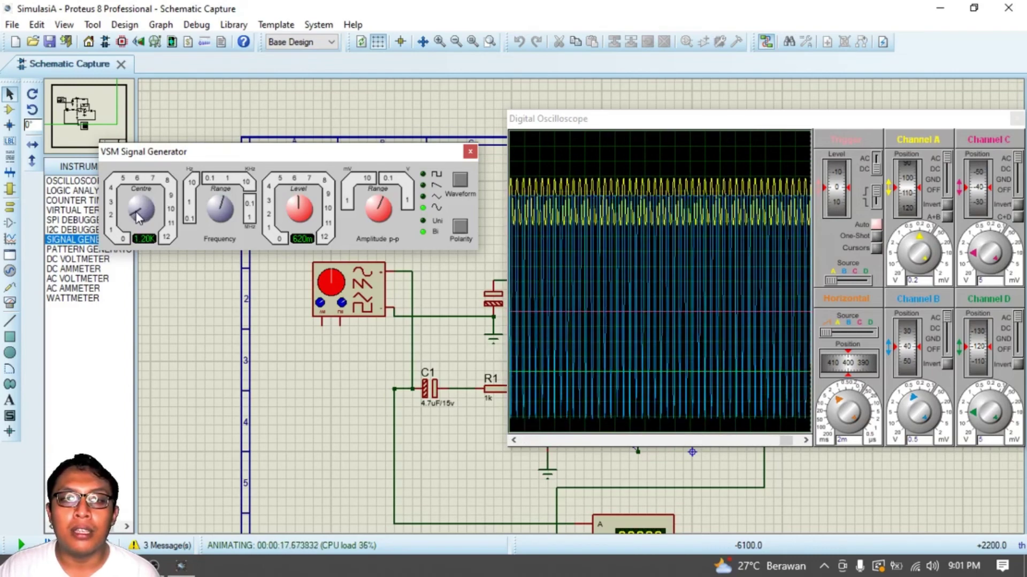
pyautogui.click(210, 198)
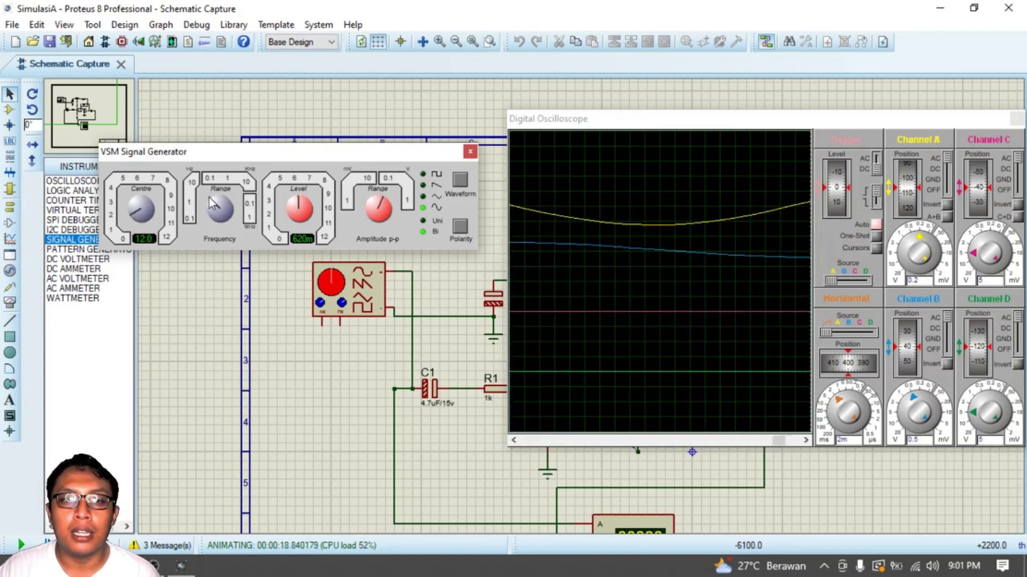
pyautogui.click(208, 209)
pyautogui.click(207, 205)
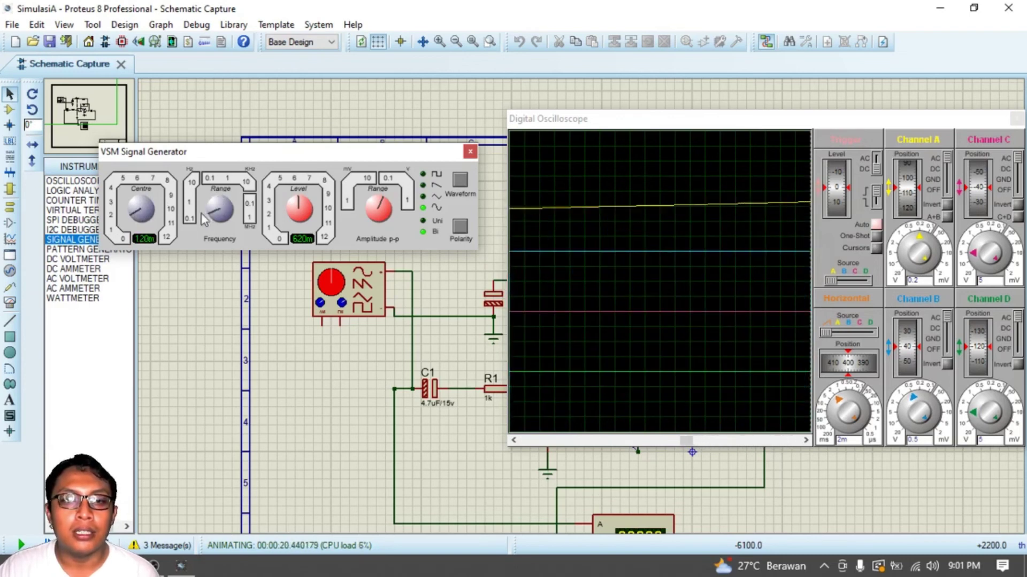
pyautogui.moveTo(142, 215)
pyautogui.mouseDown()
pyautogui.moveTo(150, 205)
pyautogui.moveTo(256, 229)
pyautogui.moveTo(194, 197)
pyautogui.moveTo(151, 224)
pyautogui.mouseUp()
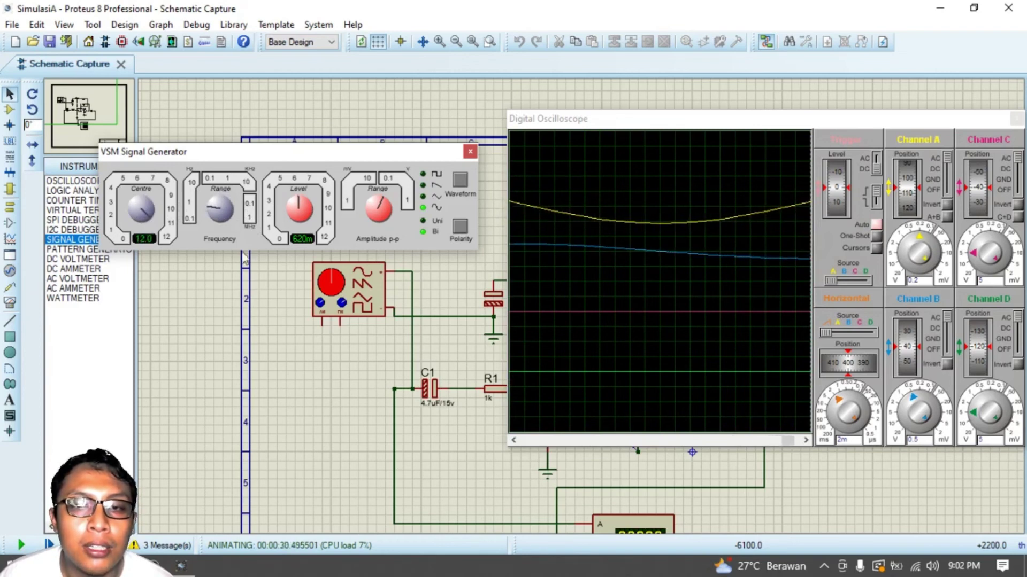
# Scale the oscilloscope to 0.1 V for channel A, 50 mV for channel B and a 10 ms timebase.
pyautogui.moveTo(923, 256)
pyautogui.mouseDown()
pyautogui.moveTo(917, 245)
pyautogui.moveTo(941, 246)
pyautogui.moveTo(927, 246)
pyautogui.mouseUp()
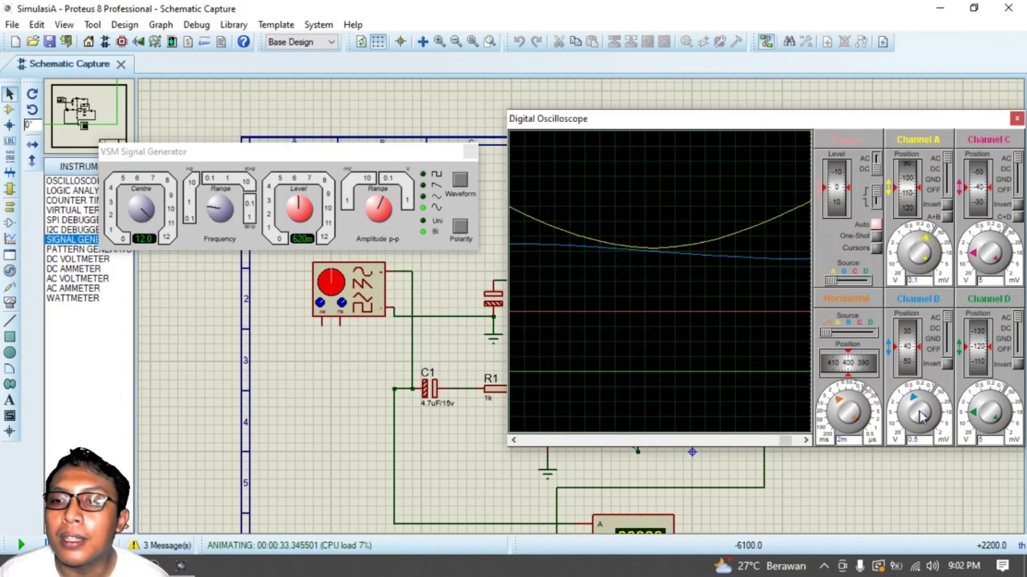
pyautogui.moveTo(920, 418); pyautogui.dragTo(931, 404)
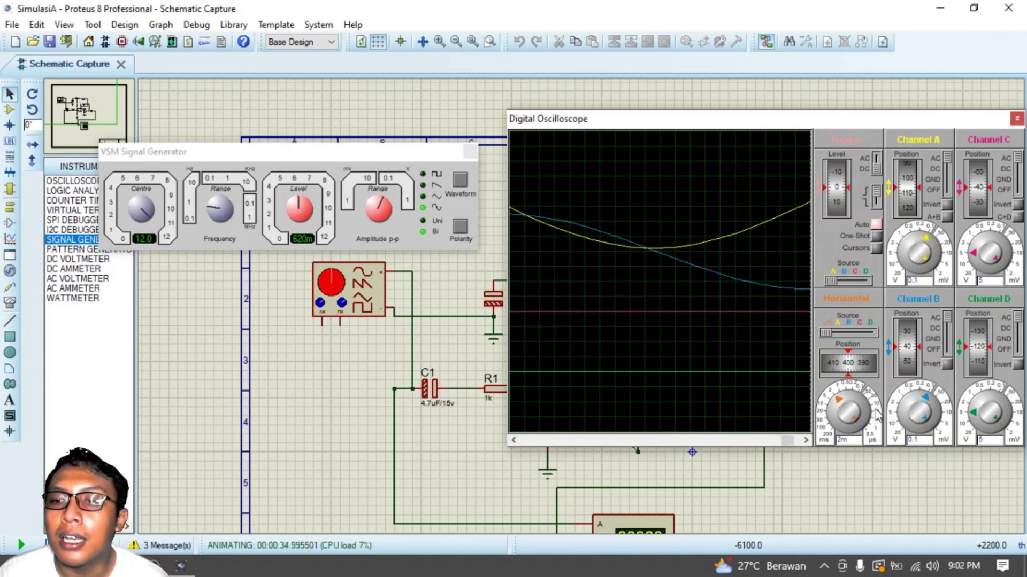
pyautogui.moveTo(841, 405); pyautogui.dragTo(837, 412)
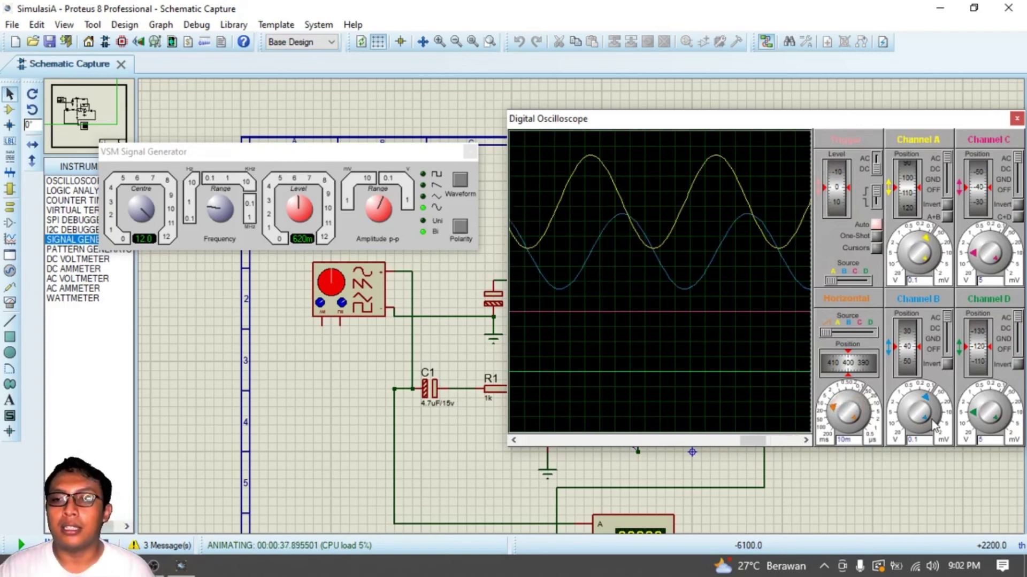
pyautogui.moveTo(933, 425); pyautogui.dragTo(934, 414)
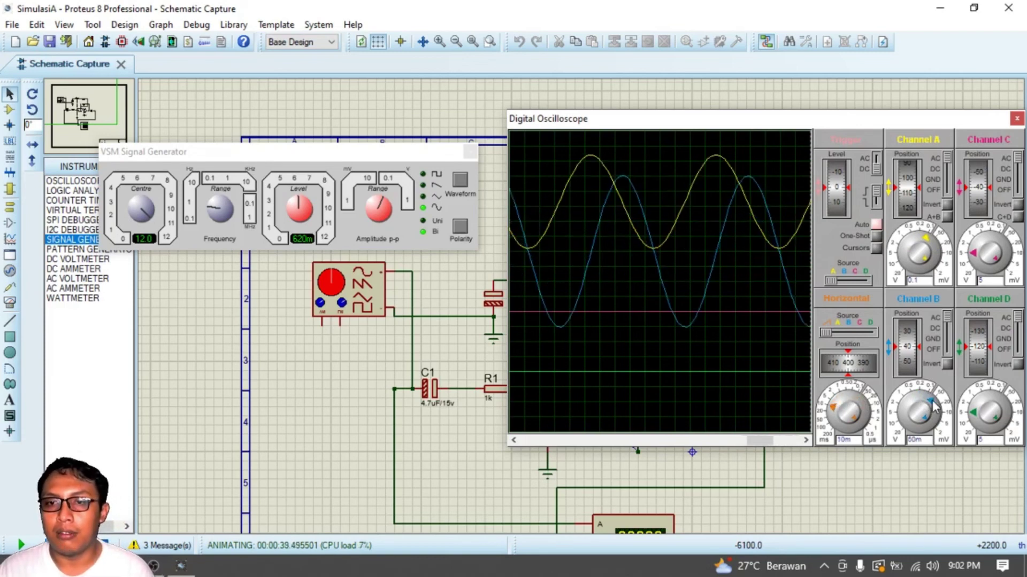
pyautogui.moveTo(933, 407); pyautogui.dragTo(934, 409)
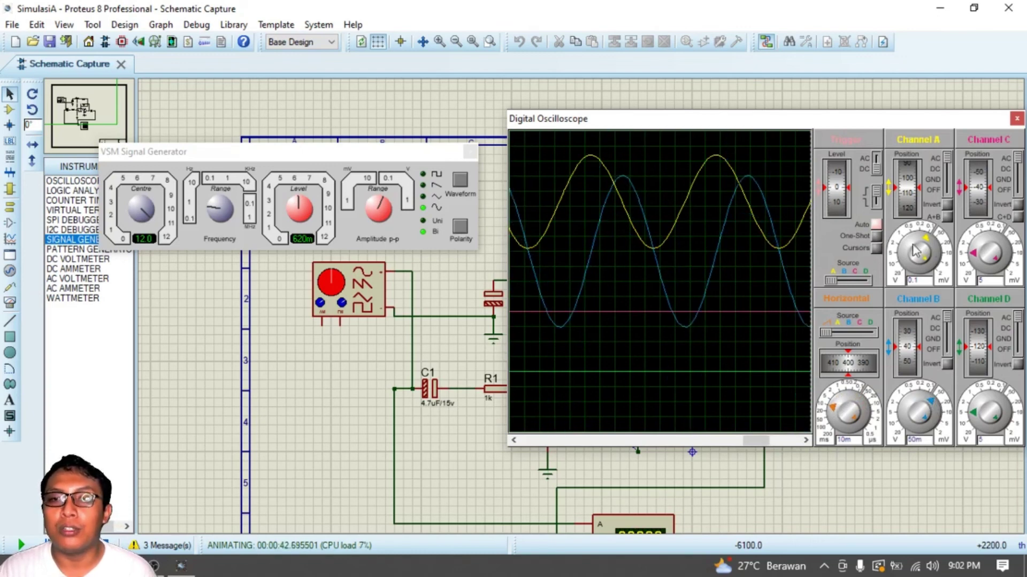